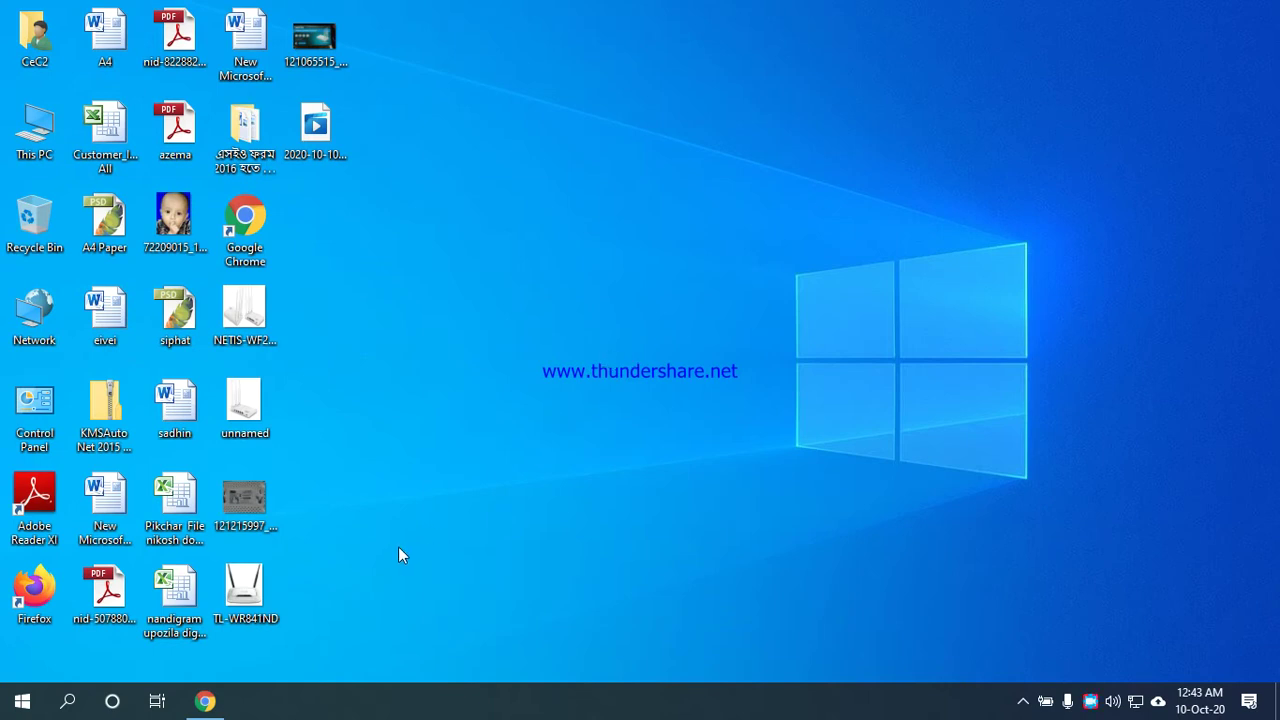
# Bring back the StarTech router listing in Chrome, browse it, and filter to TP-Link routers.
pyautogui.click(205, 701)
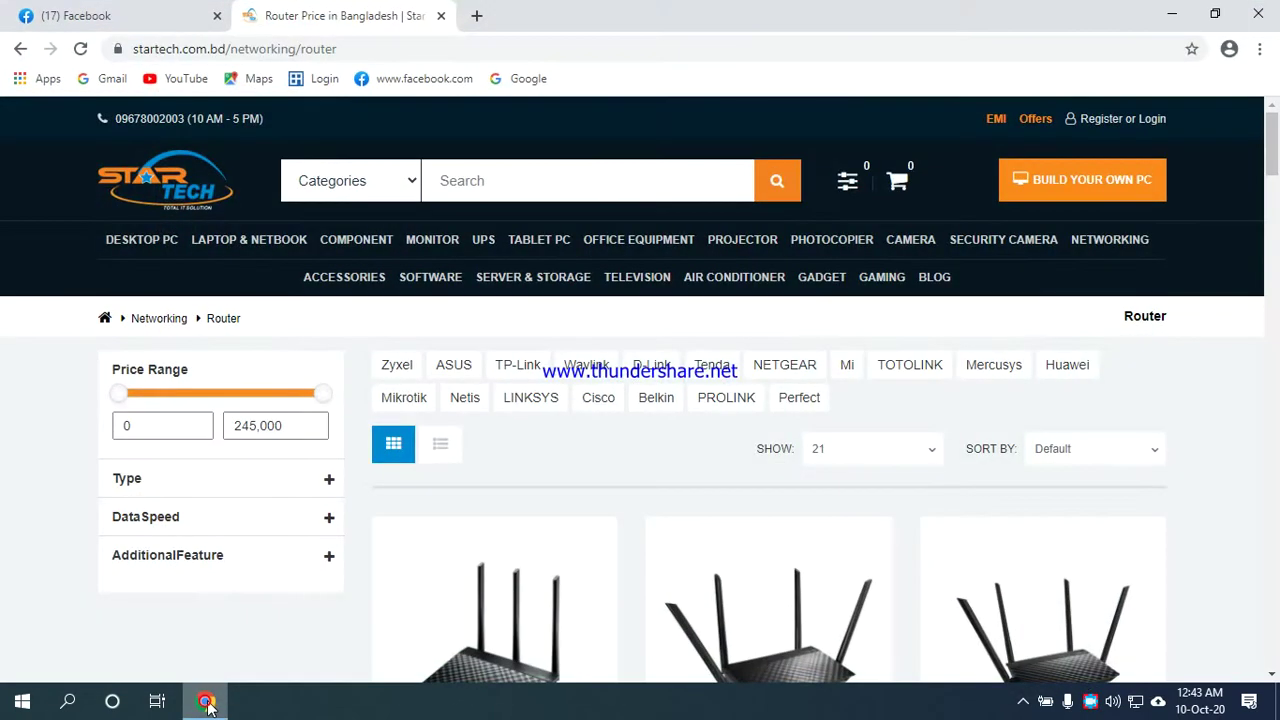
pyautogui.scroll(-3, 600, 585)
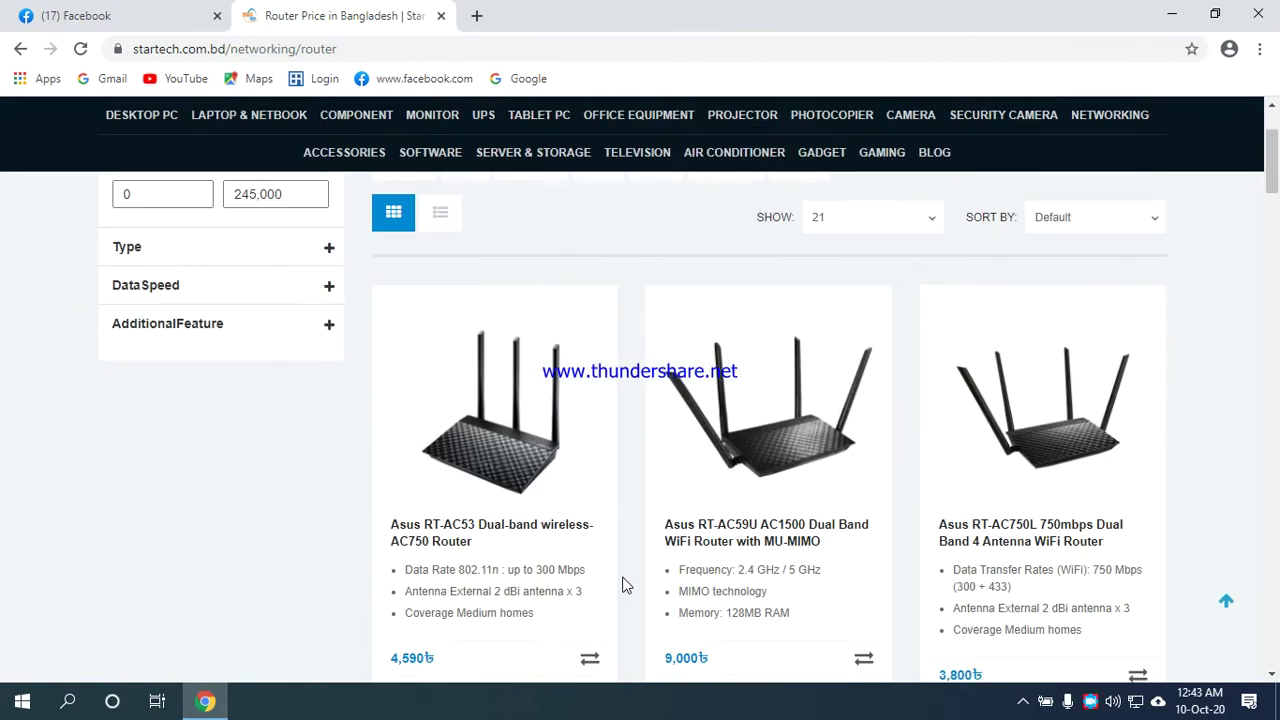
pyautogui.scroll(2, 622, 585)
pyautogui.scroll(-5, 622, 585)
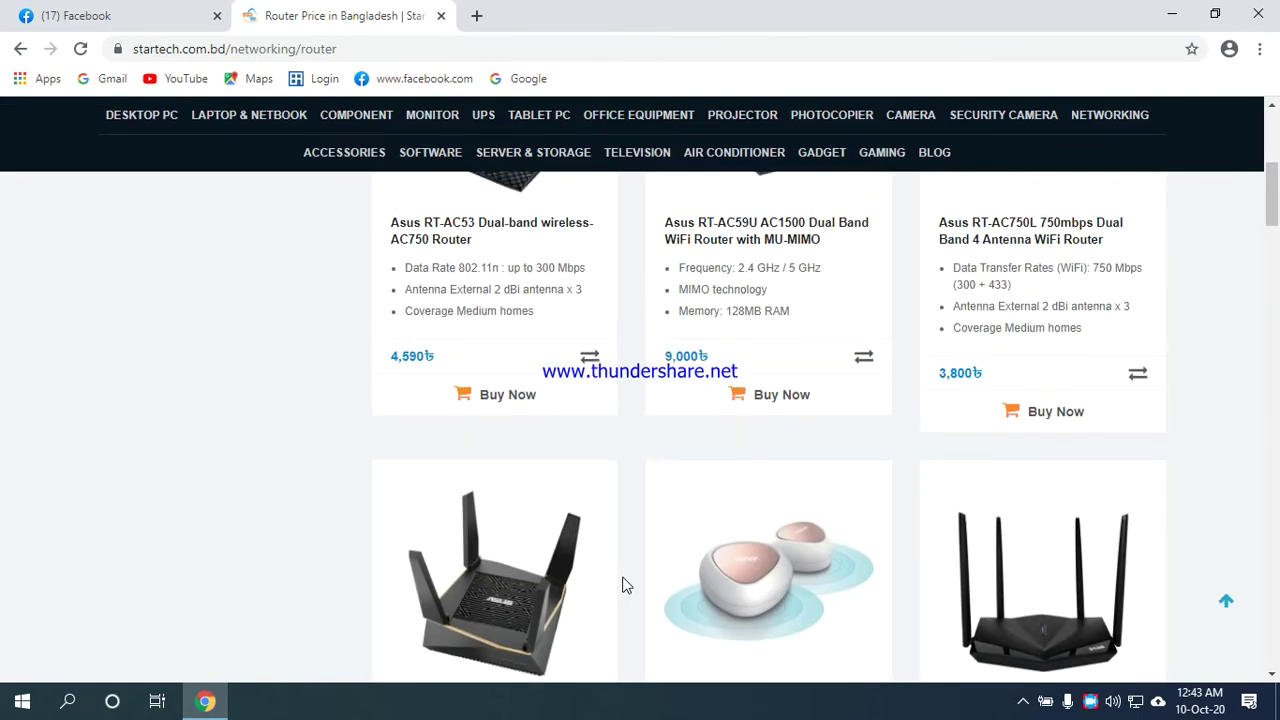
pyautogui.scroll(5, 622, 585)
pyautogui.scroll(-4, 622, 585)
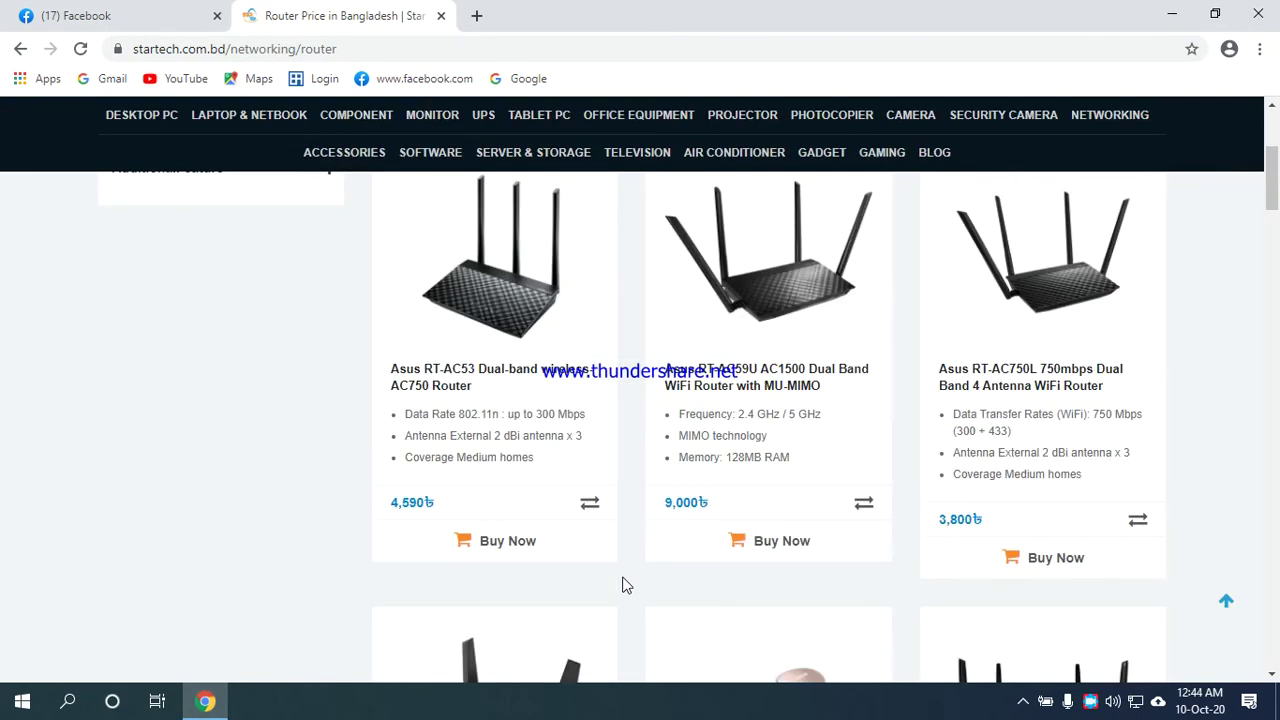
pyautogui.scroll(4, 622, 585)
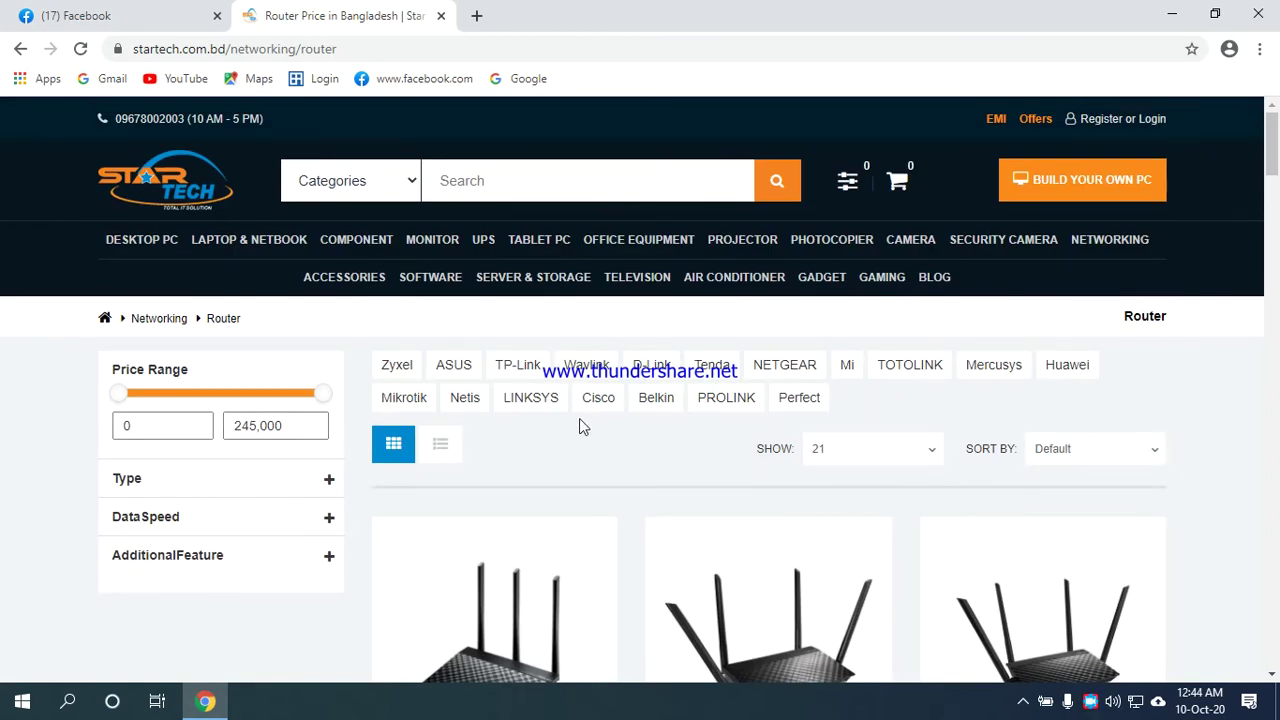
pyautogui.click(518, 365)
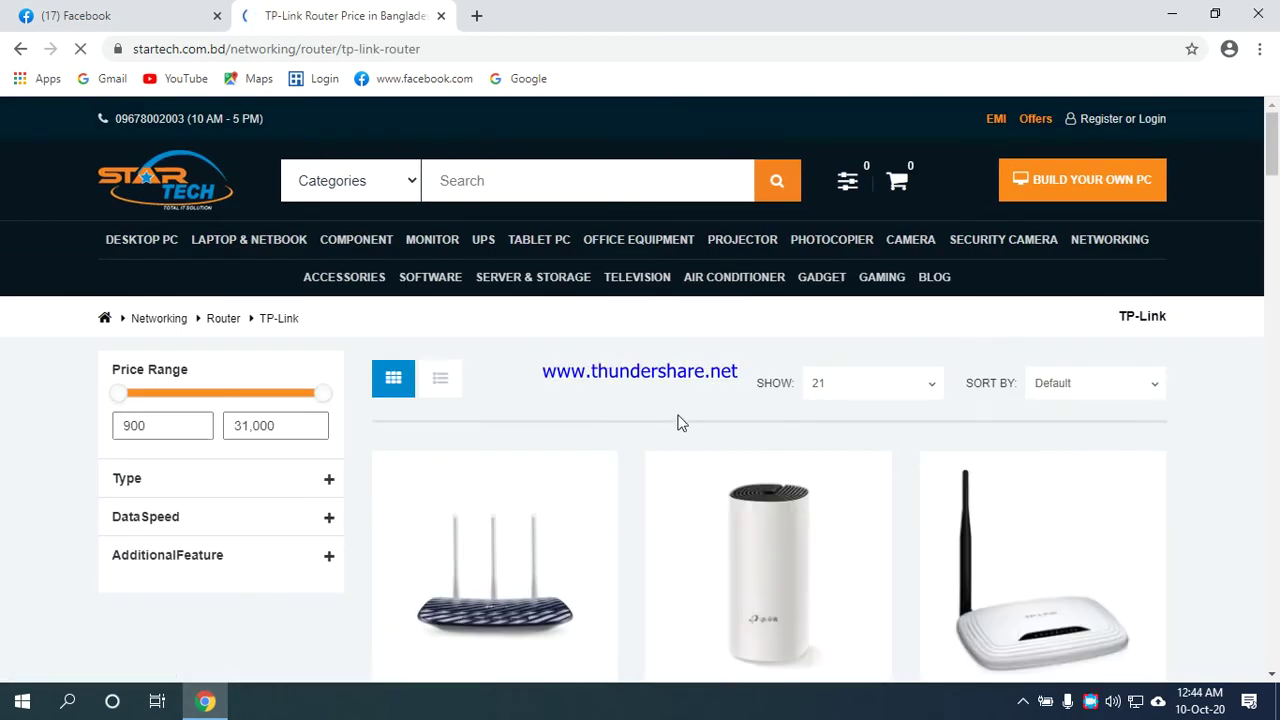
# Browse the TP-Link router models and prices, then go back to the all-brands router listing.
pyautogui.scroll(-5, 1157, 536)
pyautogui.scroll(3, 1157, 536)
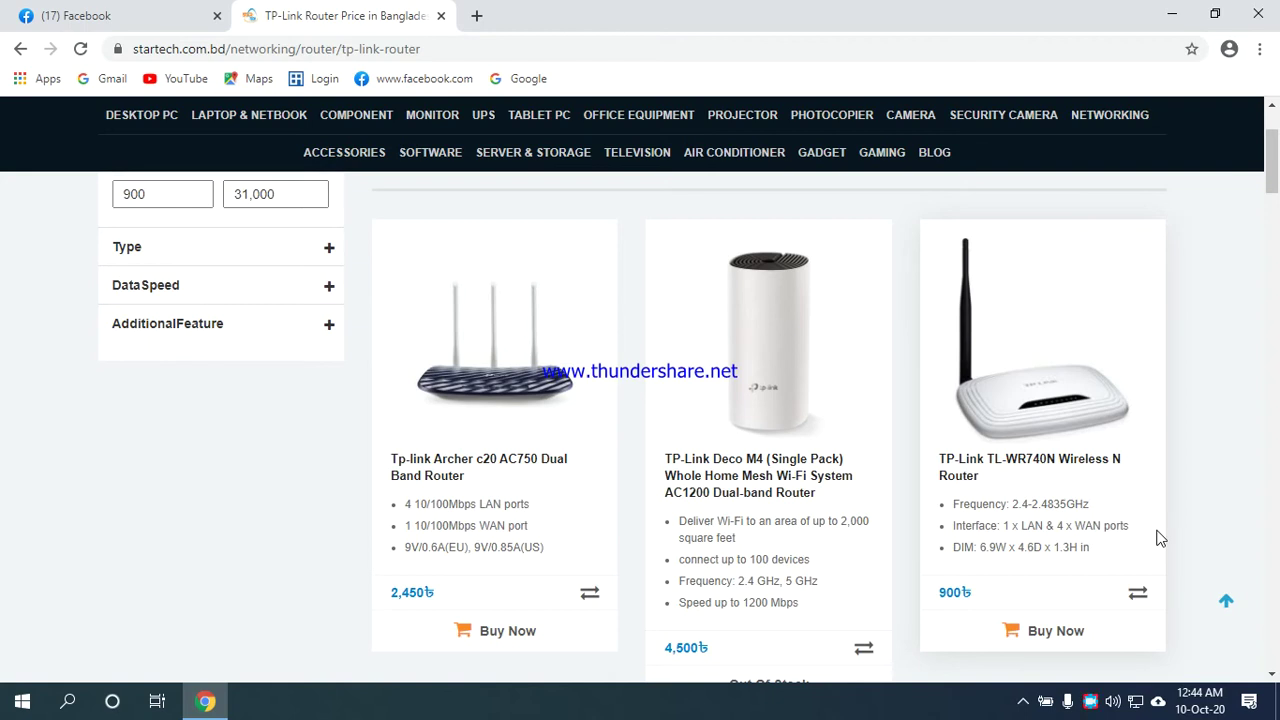
pyautogui.scroll(-2, 1157, 448)
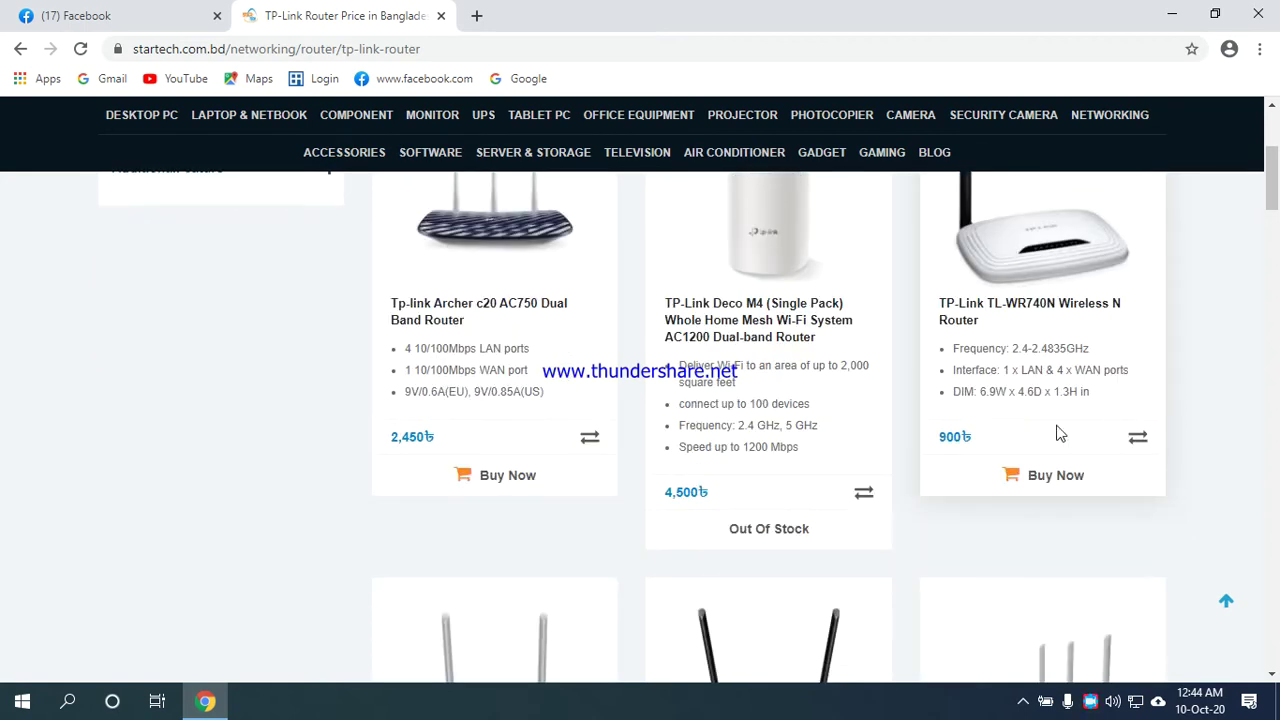
pyautogui.scroll(-4, 942, 440)
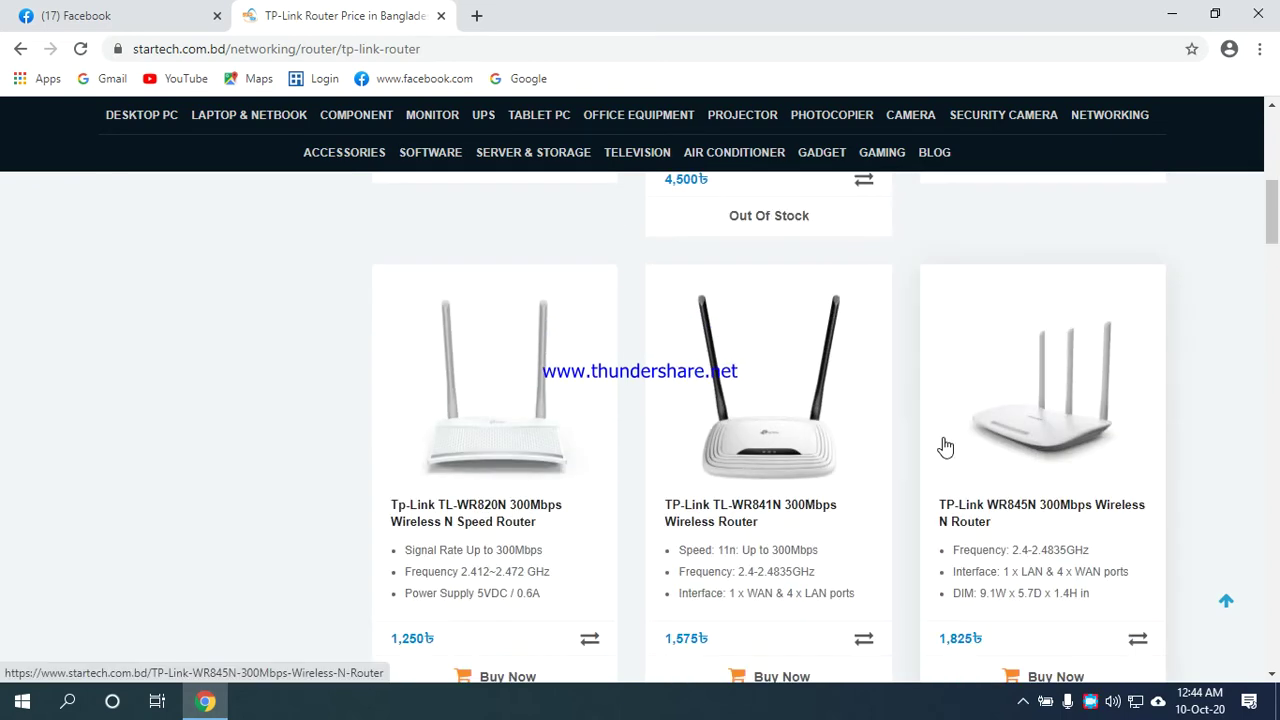
pyautogui.scroll(-4, 1149, 437)
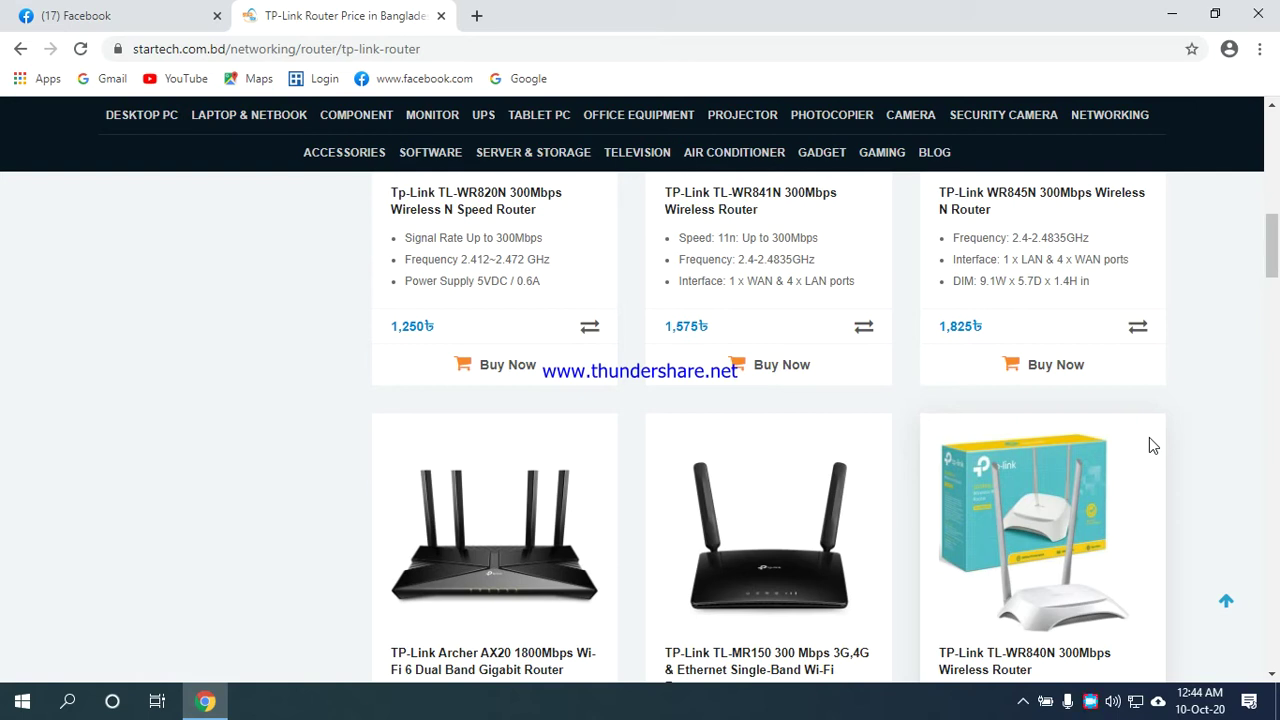
pyautogui.scroll(7, 1172, 431)
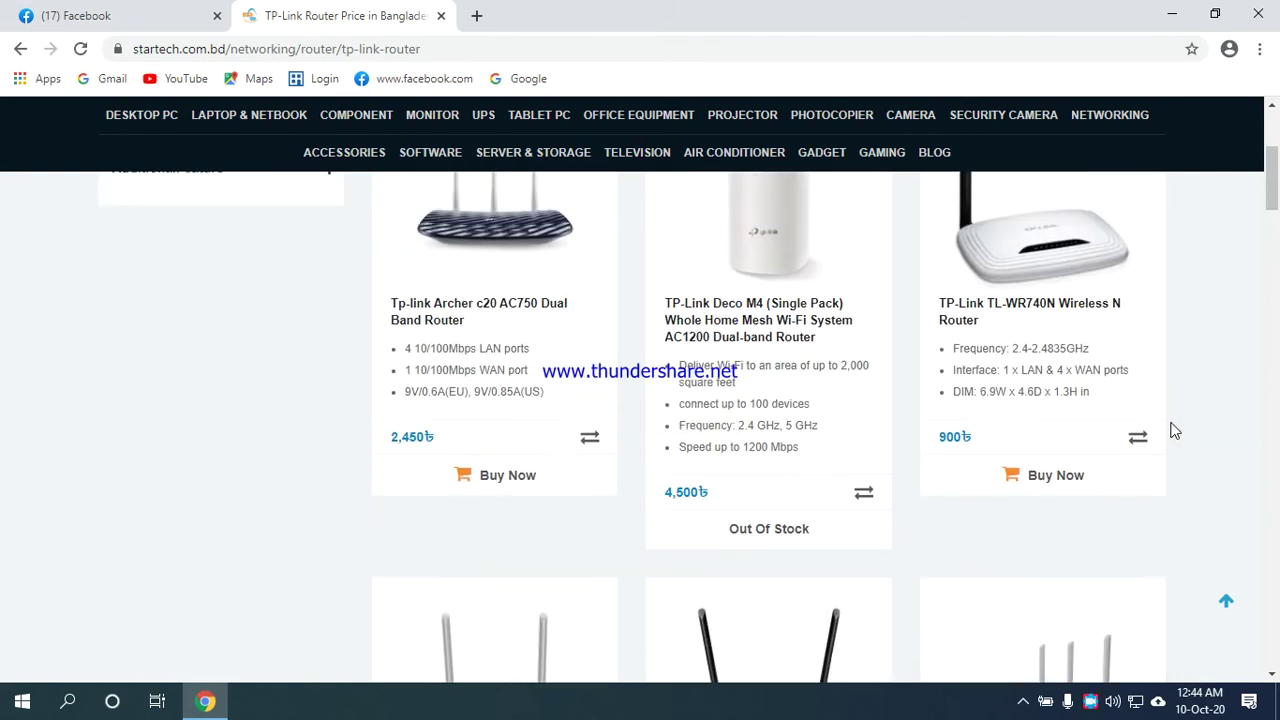
pyautogui.scroll(4, 1172, 431)
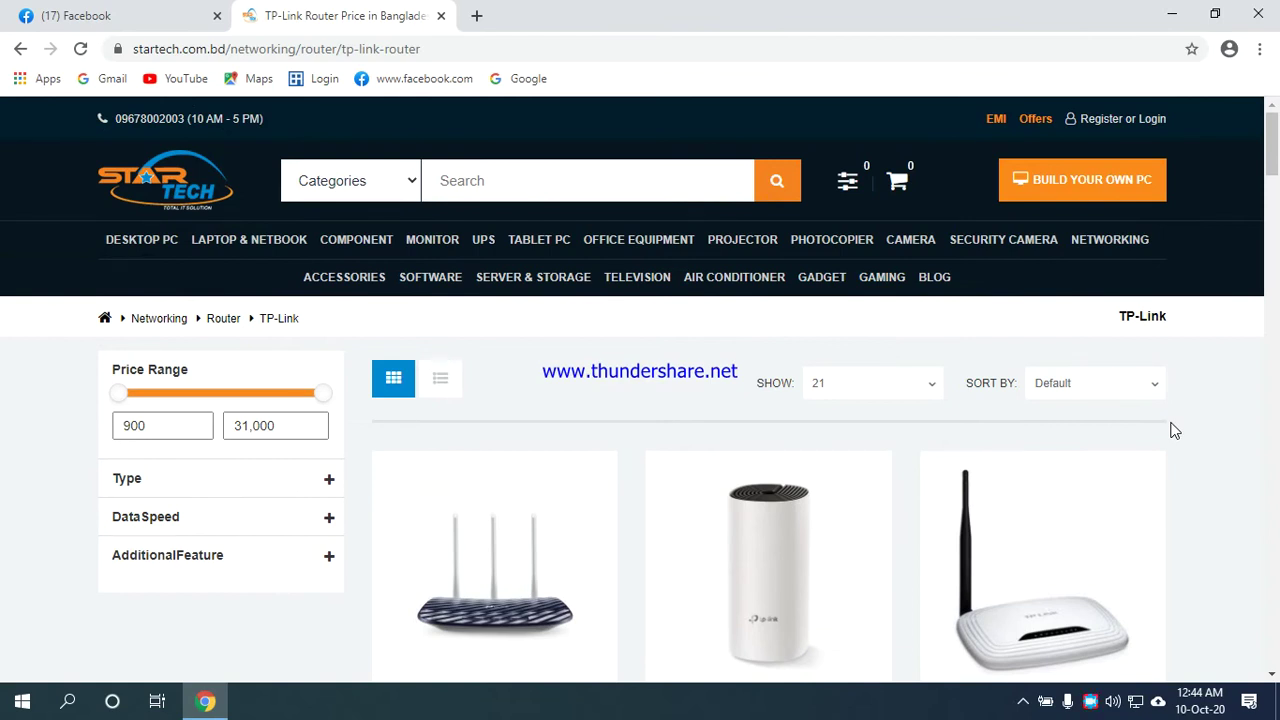
pyautogui.scroll(-9, 1174, 430)
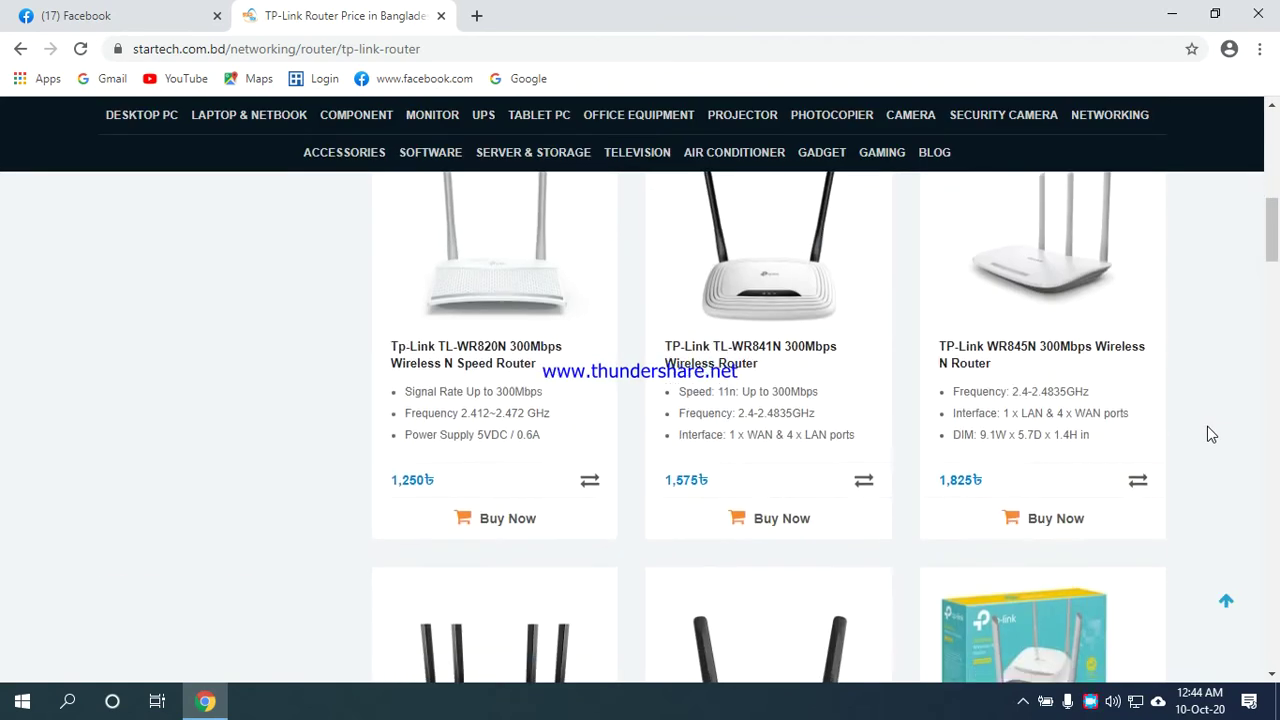
pyautogui.scroll(3, 1207, 426)
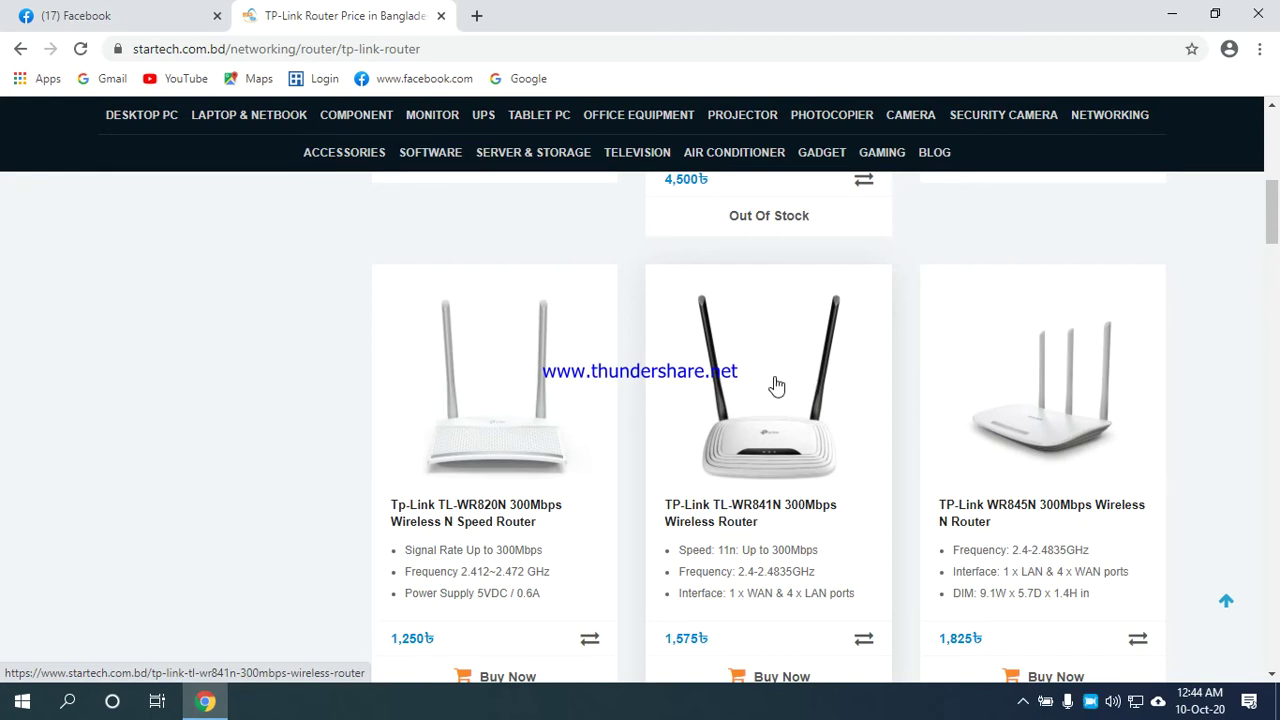
pyautogui.scroll(-5, 800, 420)
pyautogui.scroll(6, 780, 406)
pyautogui.scroll(-3, 757, 428)
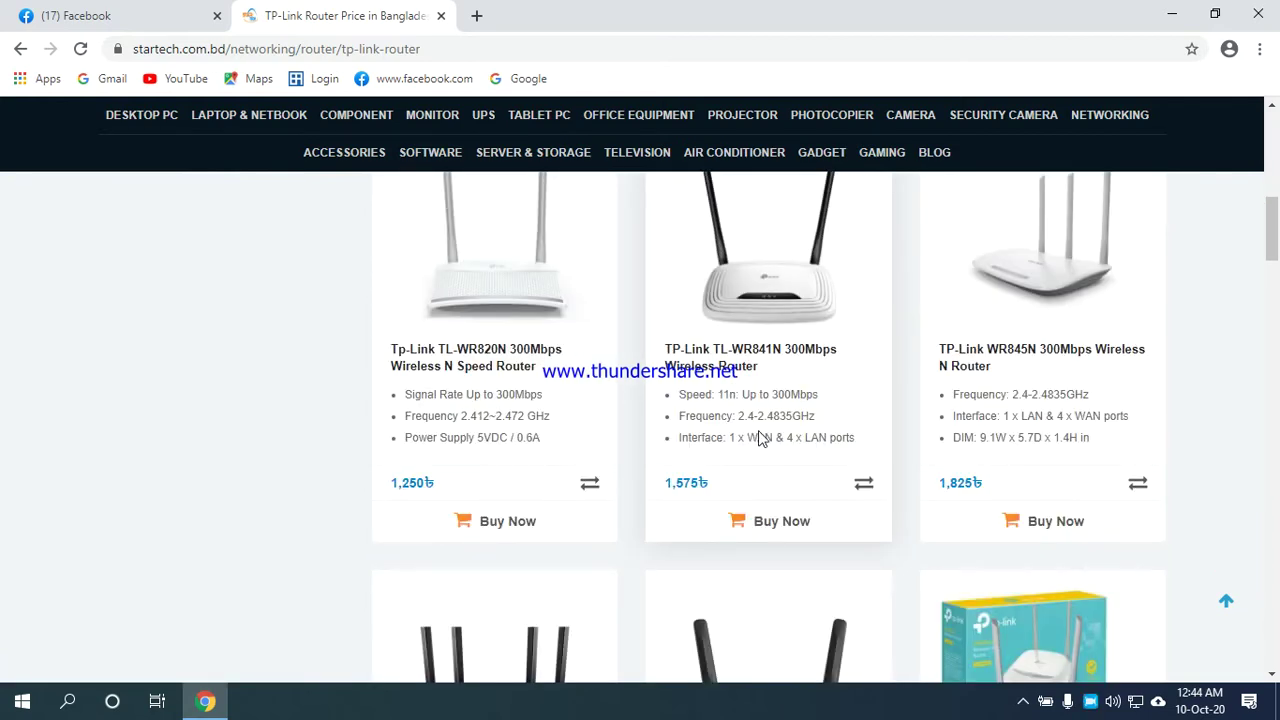
pyautogui.scroll(-5, 757, 437)
pyautogui.scroll(-4, 758, 437)
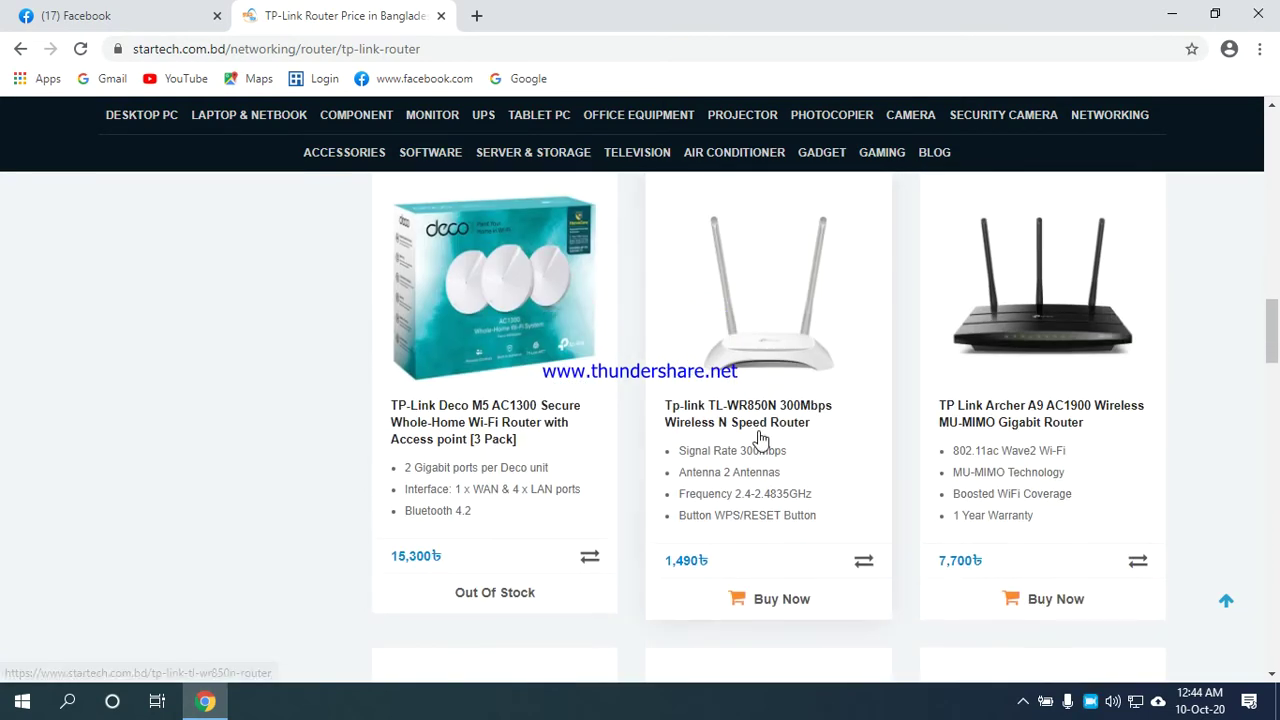
pyautogui.scroll(10, 758, 437)
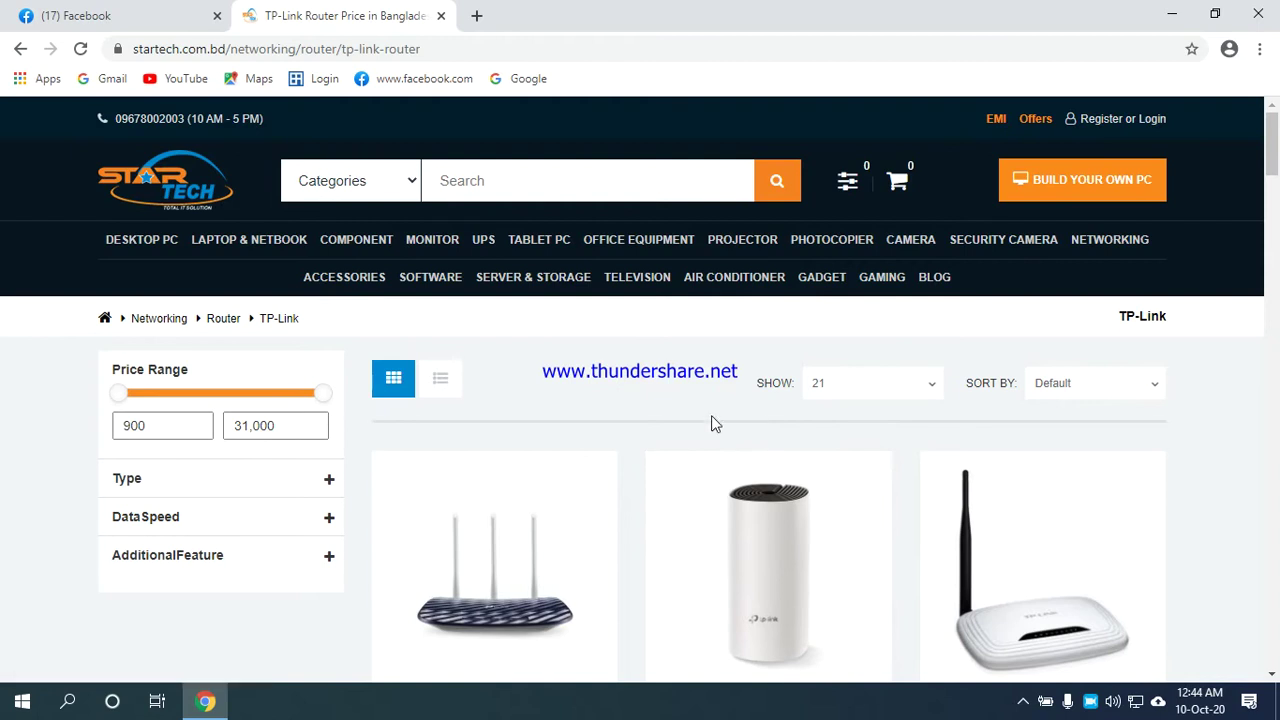
pyautogui.click(20, 52)
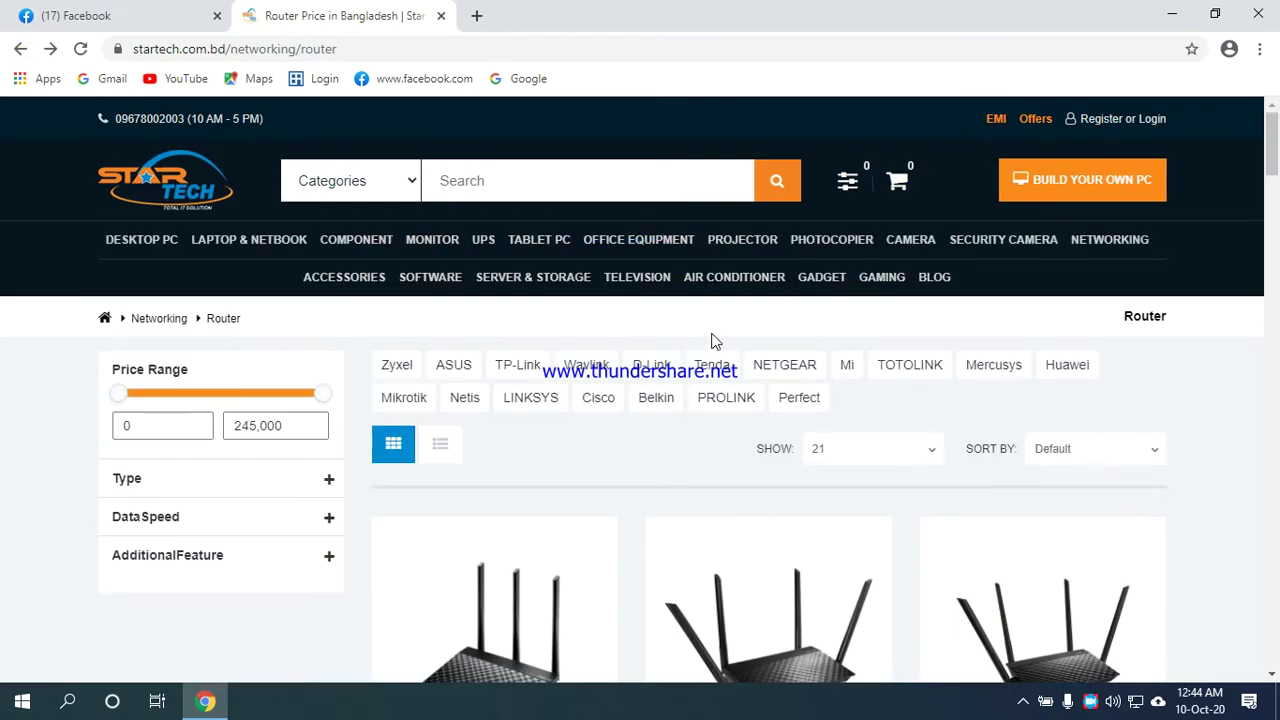
# Filter to Netis routers and scroll to the 1,450৳ out-of-stock WF2409E card.
pyautogui.click(466, 404)
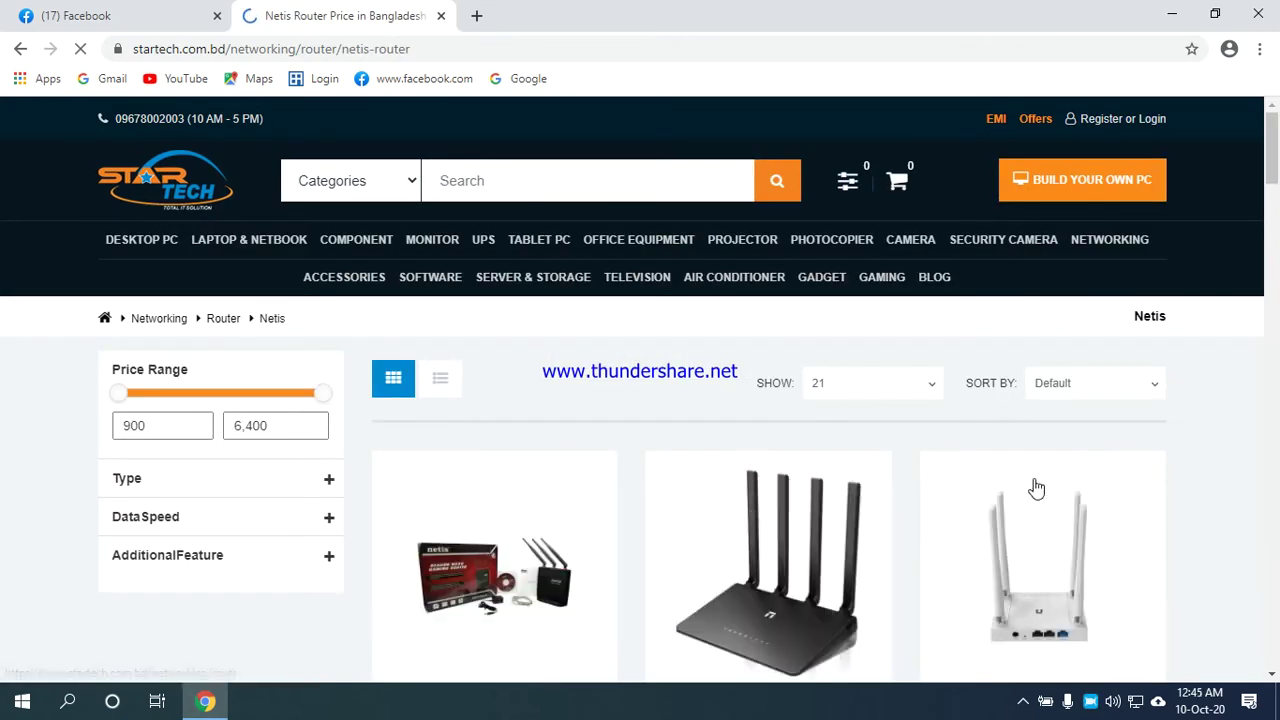
pyautogui.scroll(-5, 1226, 466)
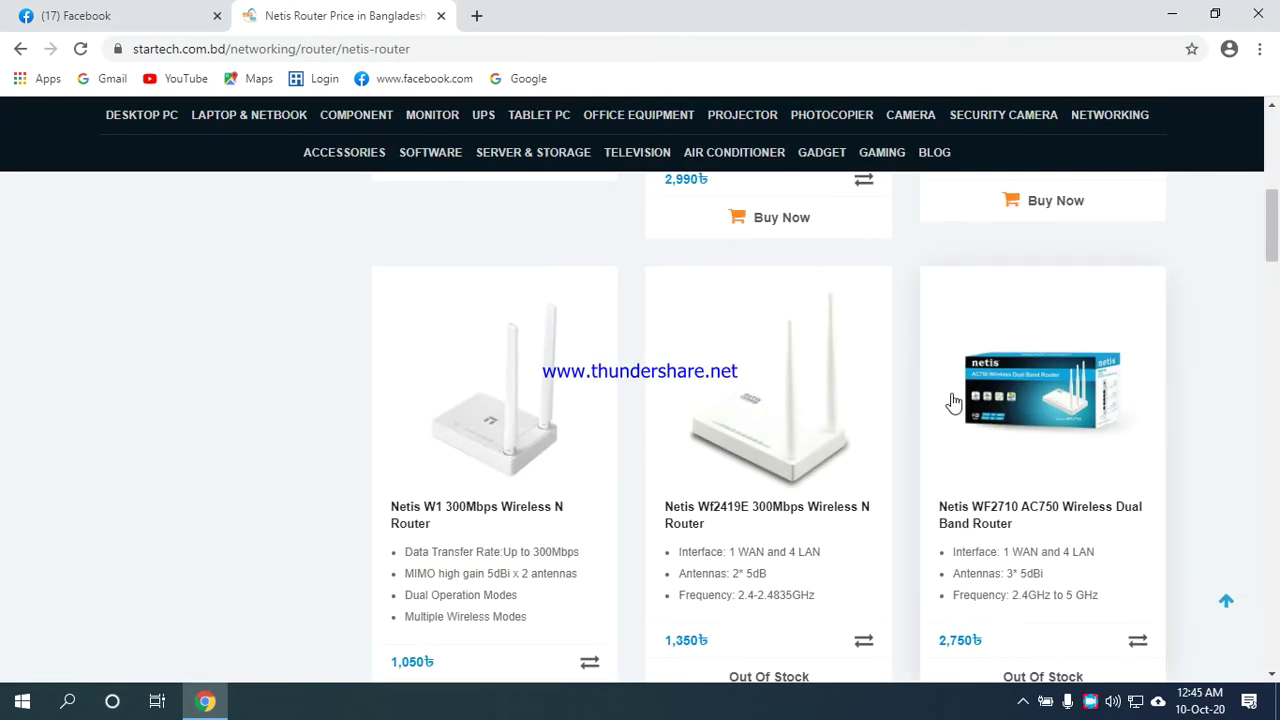
pyautogui.scroll(-5, 951, 400)
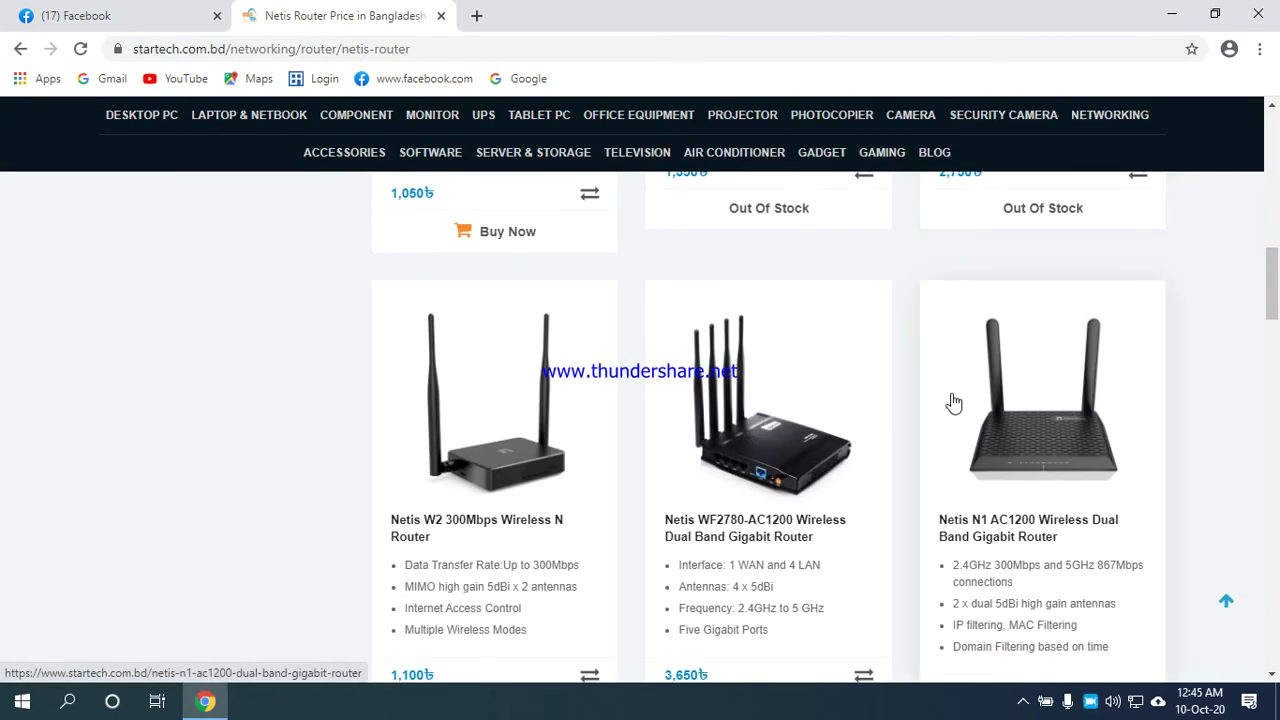
pyautogui.scroll(-2, 953, 402)
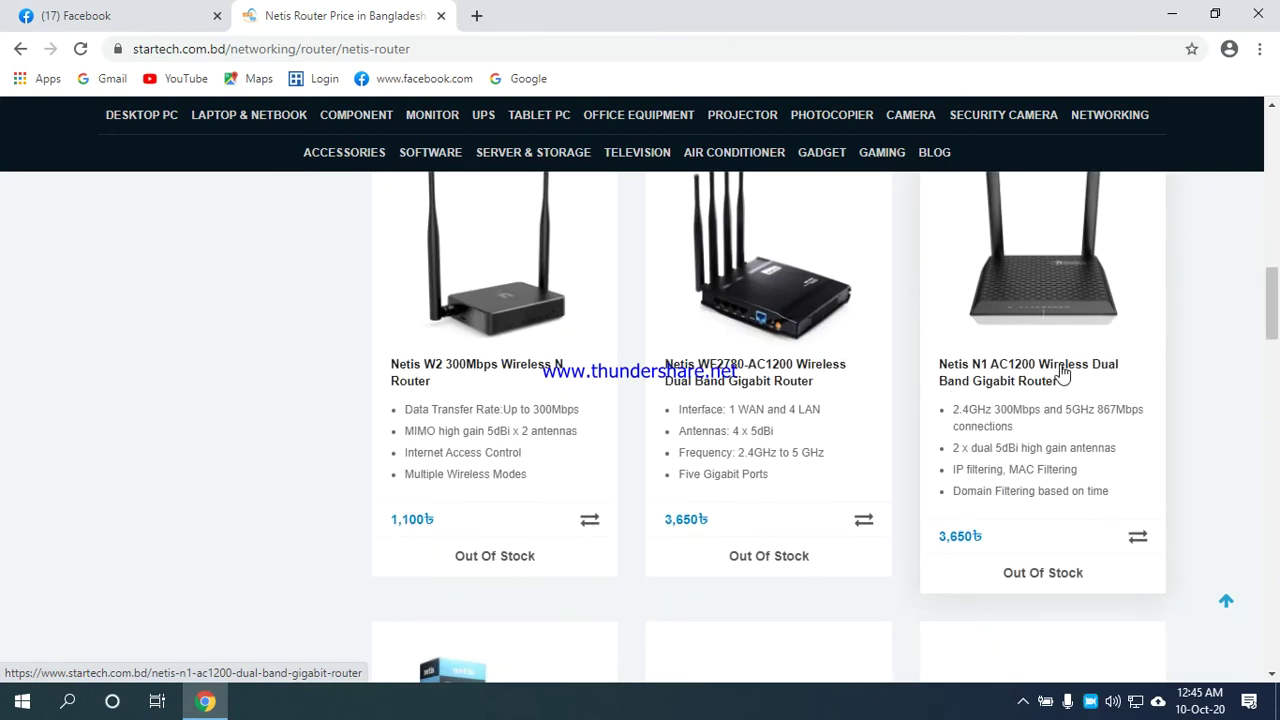
pyautogui.moveTo(1273, 311); pyautogui.dragTo(1274, 484)
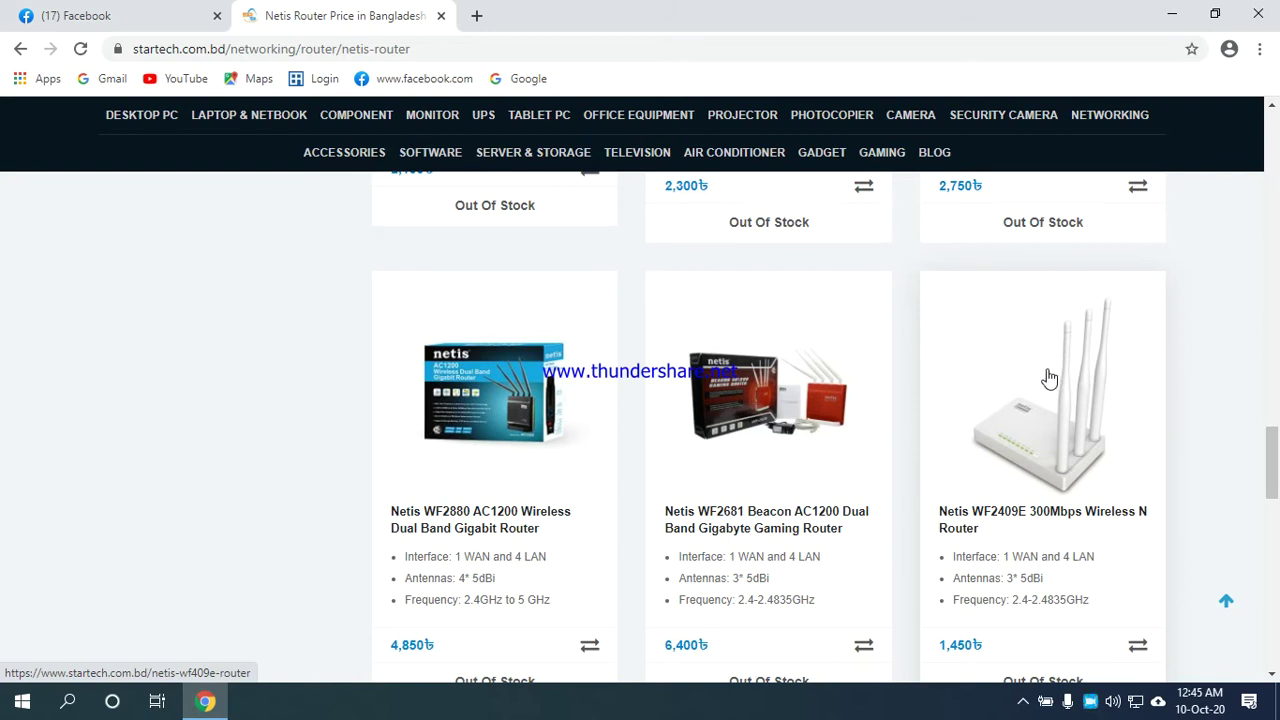
pyautogui.scroll(-2, 1084, 417)
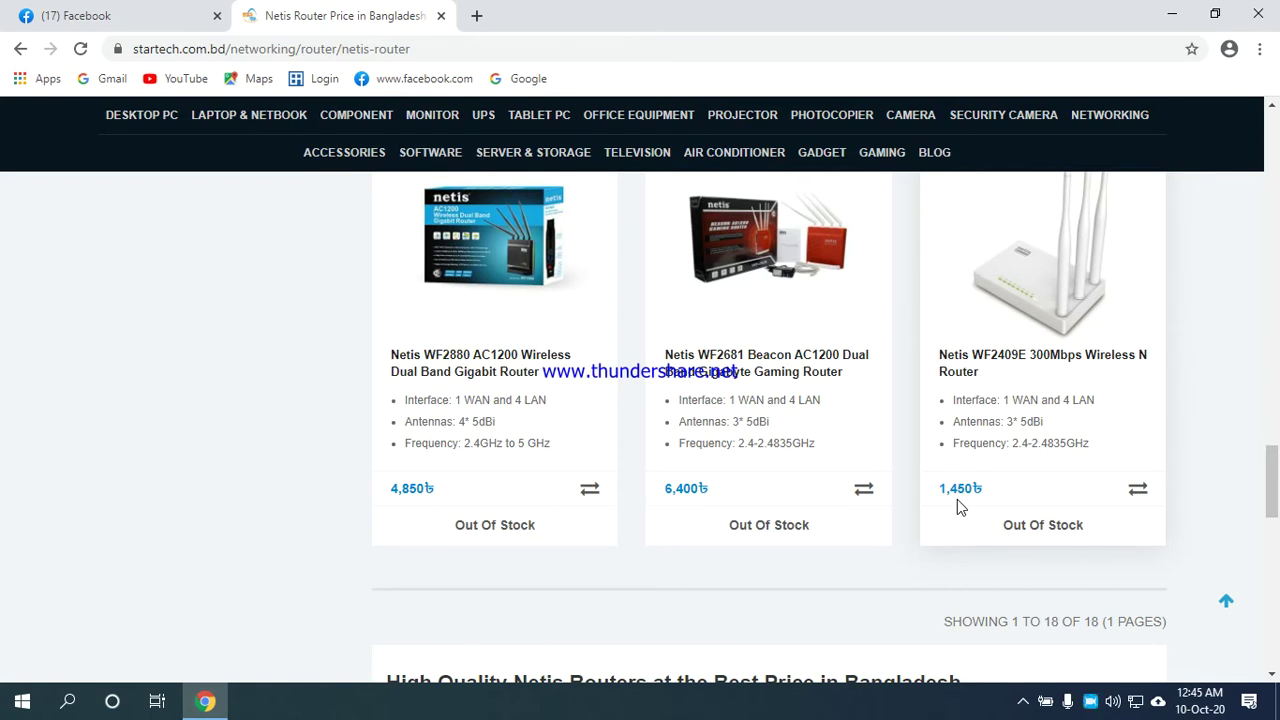
# Scroll the Netis listing back to the top and return to the all-brands router page.
pyautogui.scroll(2, 957, 499)
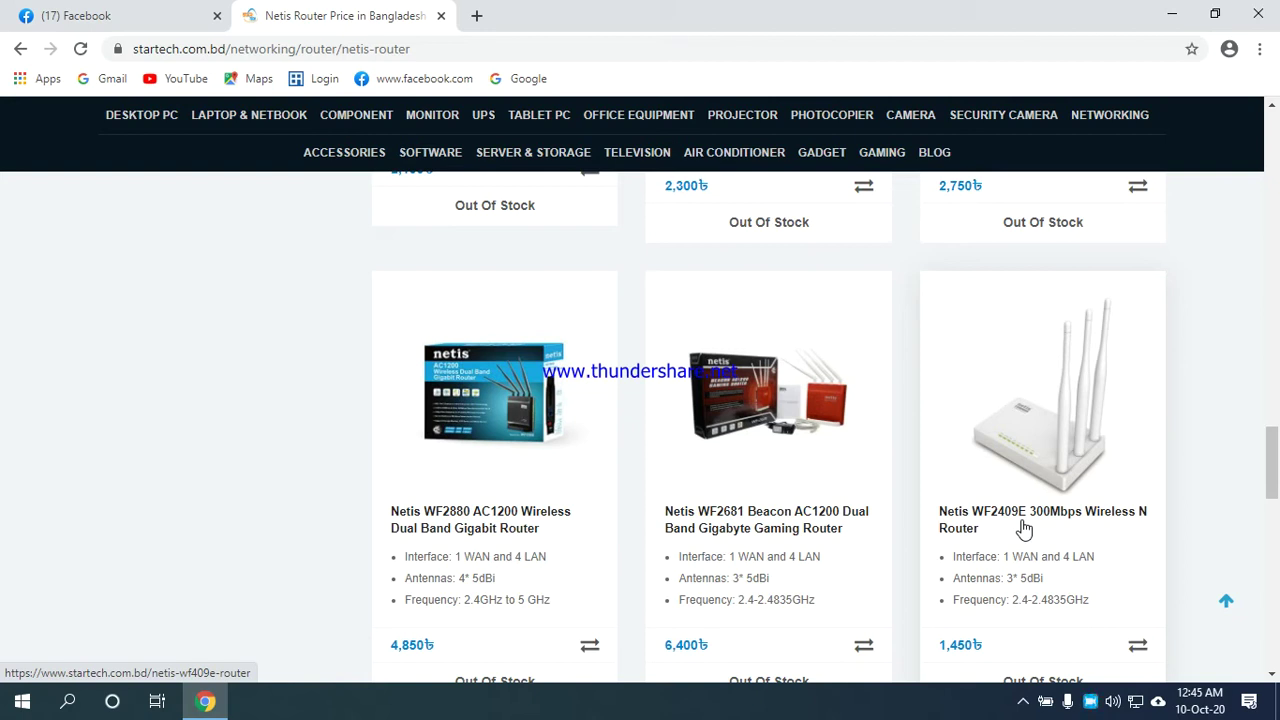
pyautogui.scroll(-2, 1024, 530)
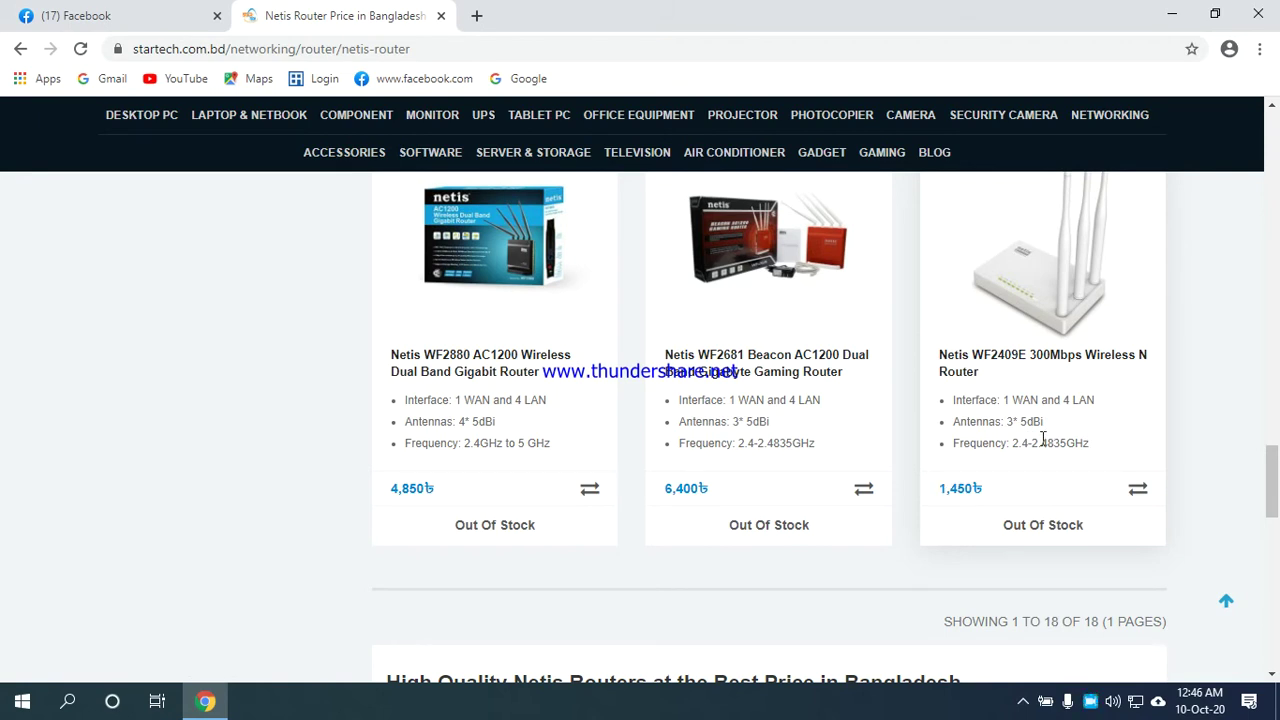
pyautogui.scroll(-3, 1058, 420)
pyautogui.scroll(3, 1057, 448)
pyautogui.scroll(3, 1057, 443)
pyautogui.scroll(-3, 1008, 430)
pyautogui.scroll(20, 840, 434)
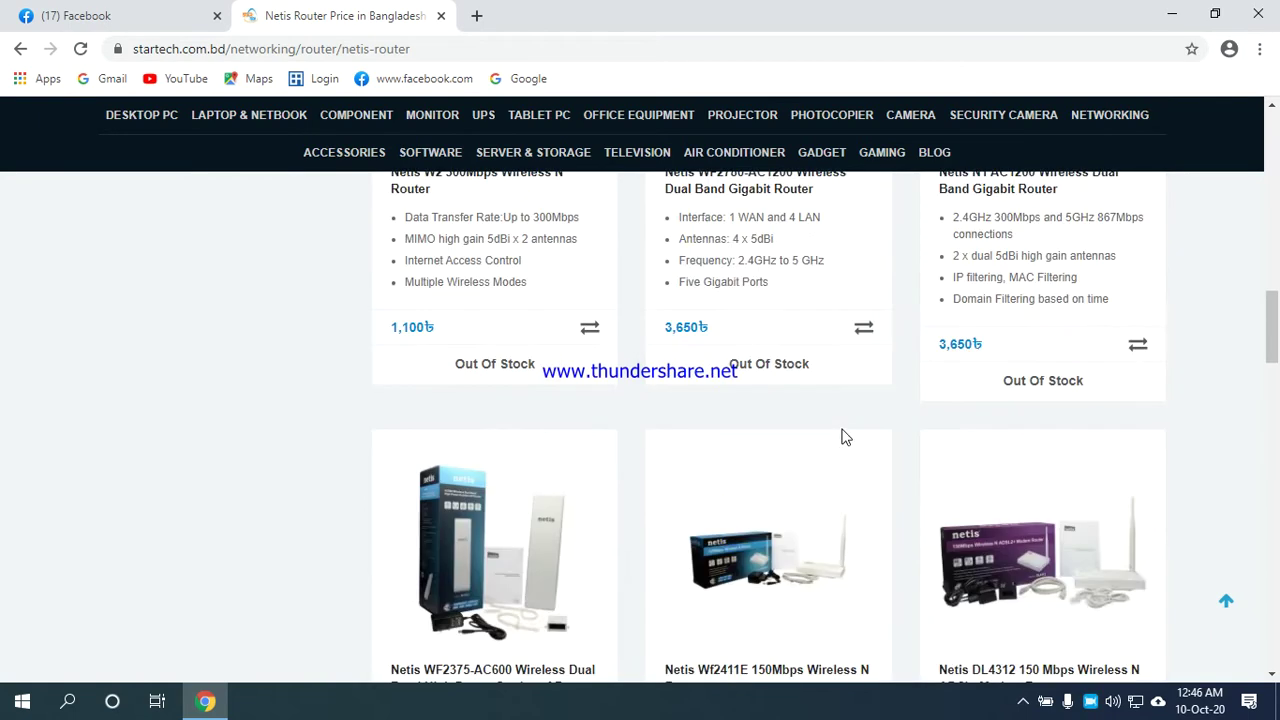
pyautogui.scroll(1, 843, 437)
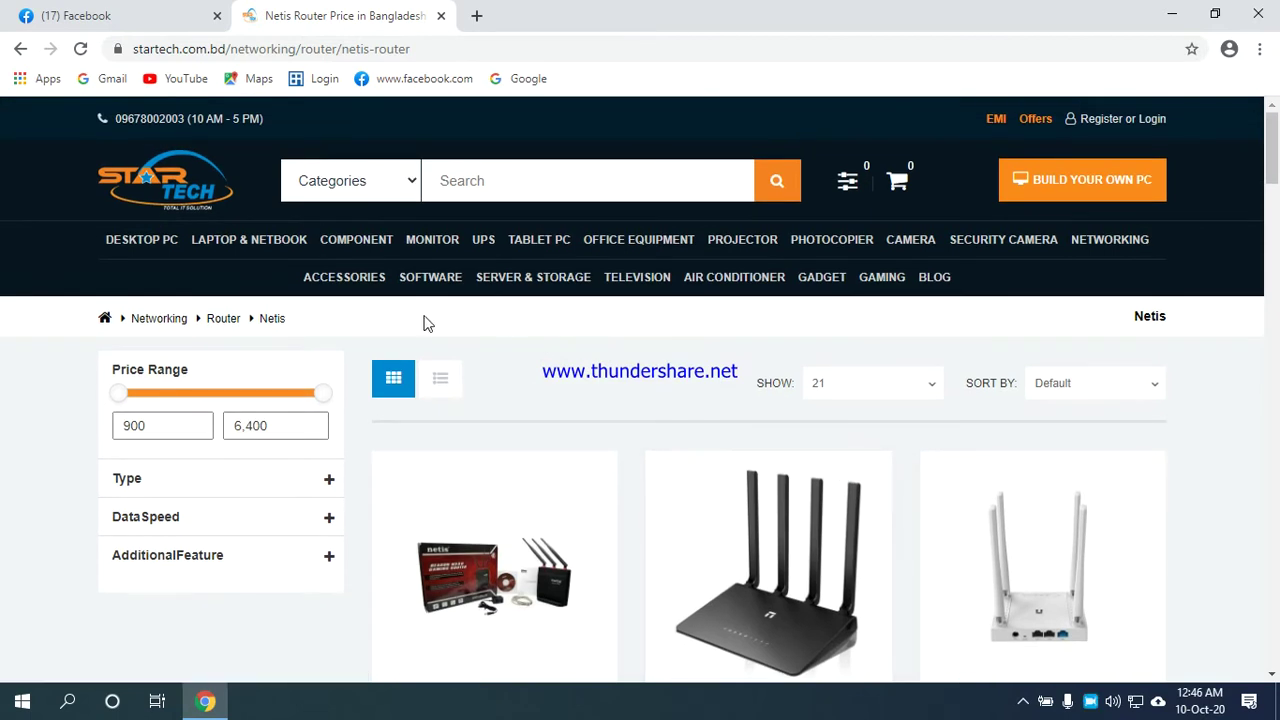
pyautogui.click(14, 49)
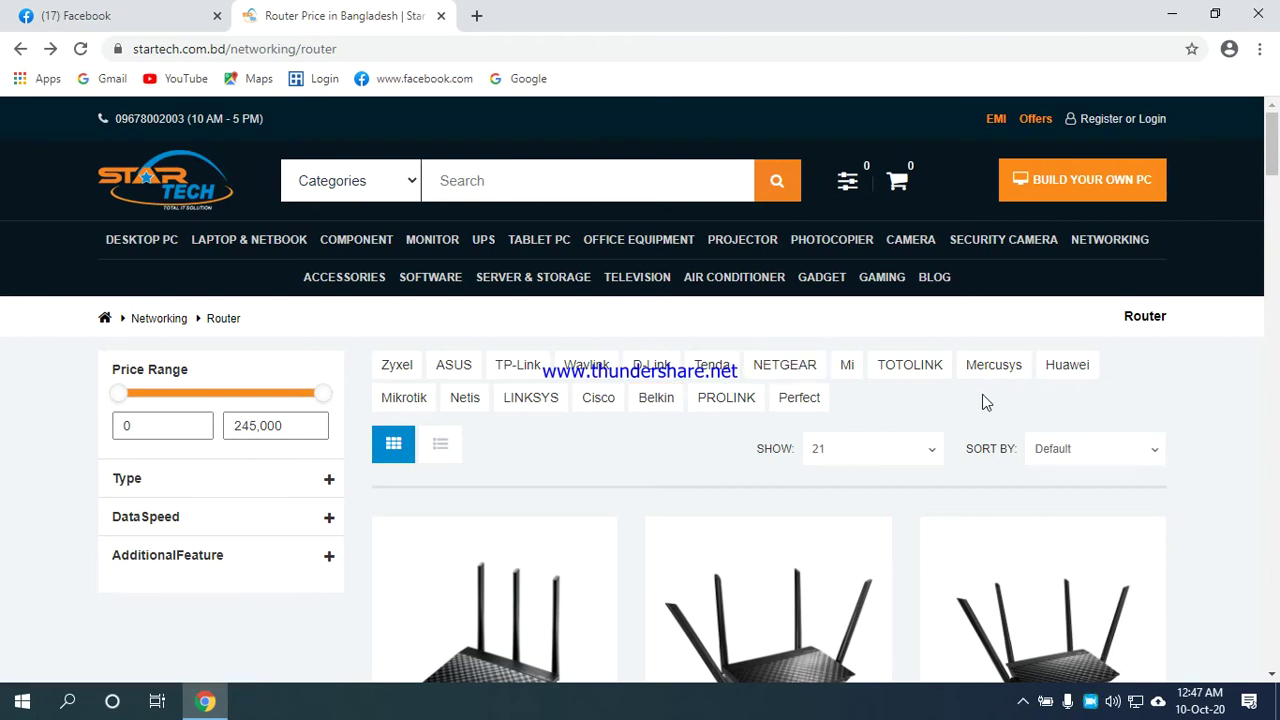
# Minimize Chrome so the Windows desktop and its files are showing.
pyautogui.scroll(-2, 797, 484)
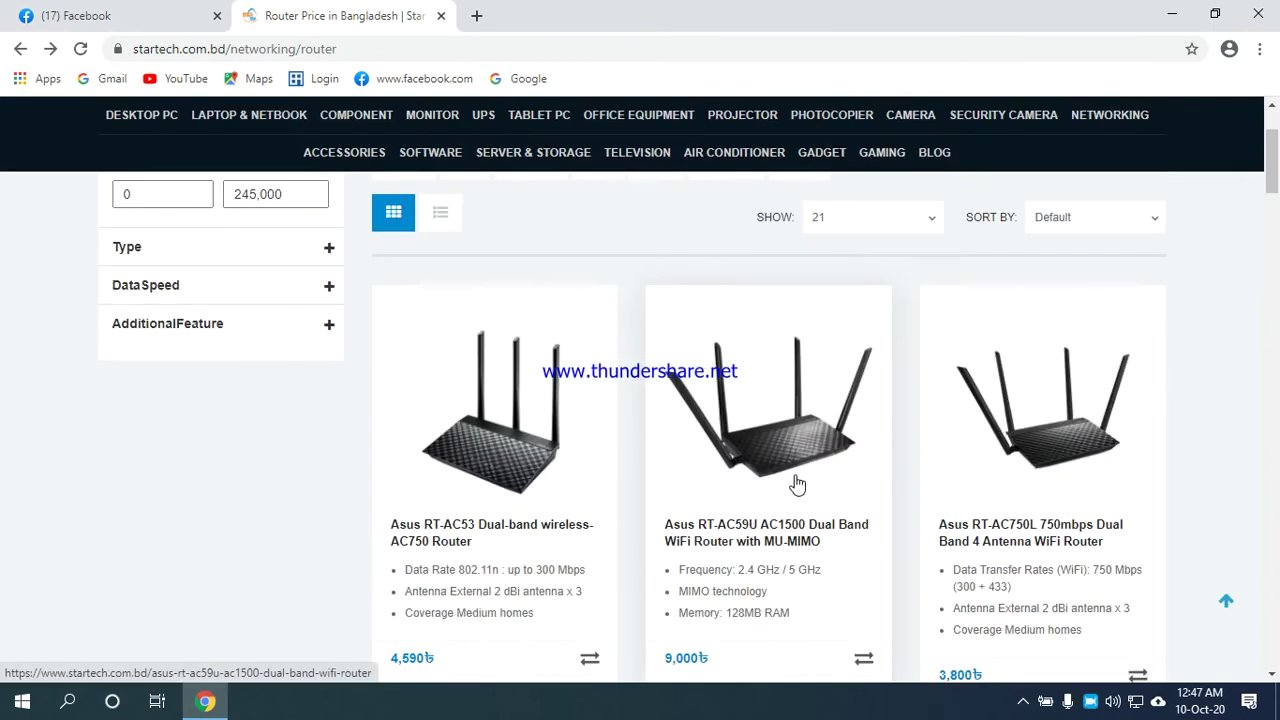
pyautogui.scroll(2, 805, 482)
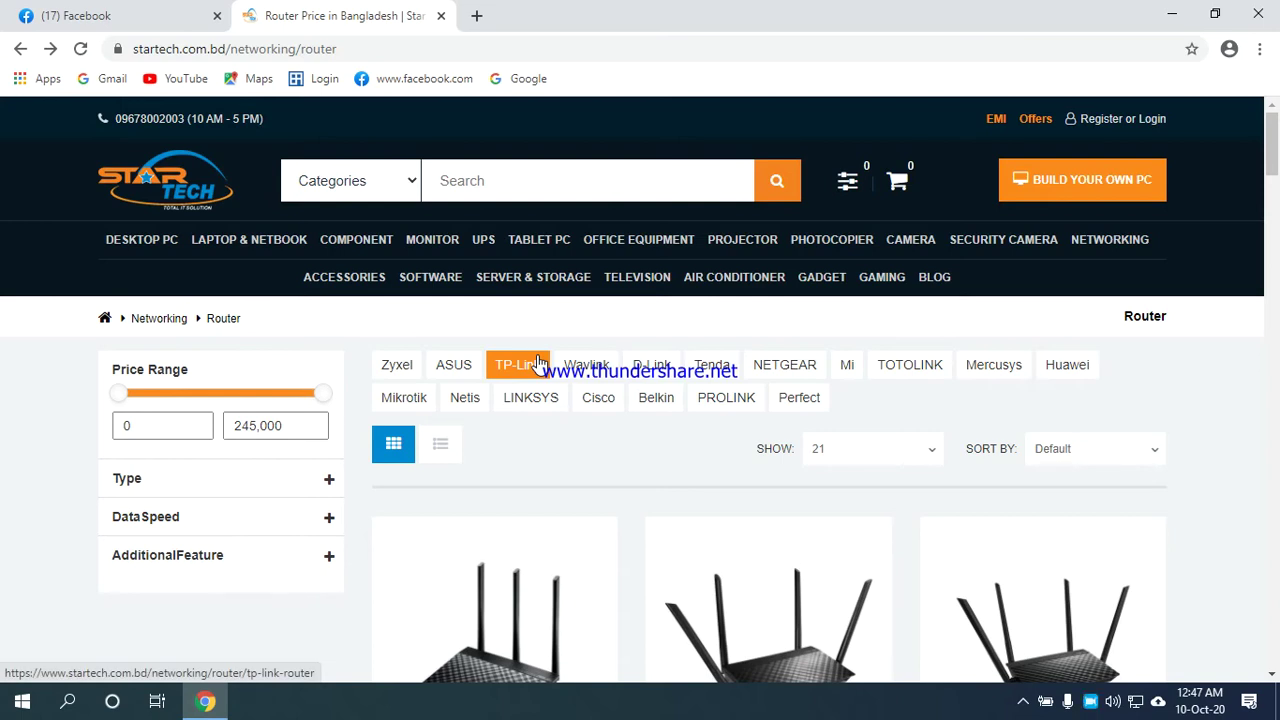
pyautogui.click(1168, 12)
pyautogui.click(391, 176)
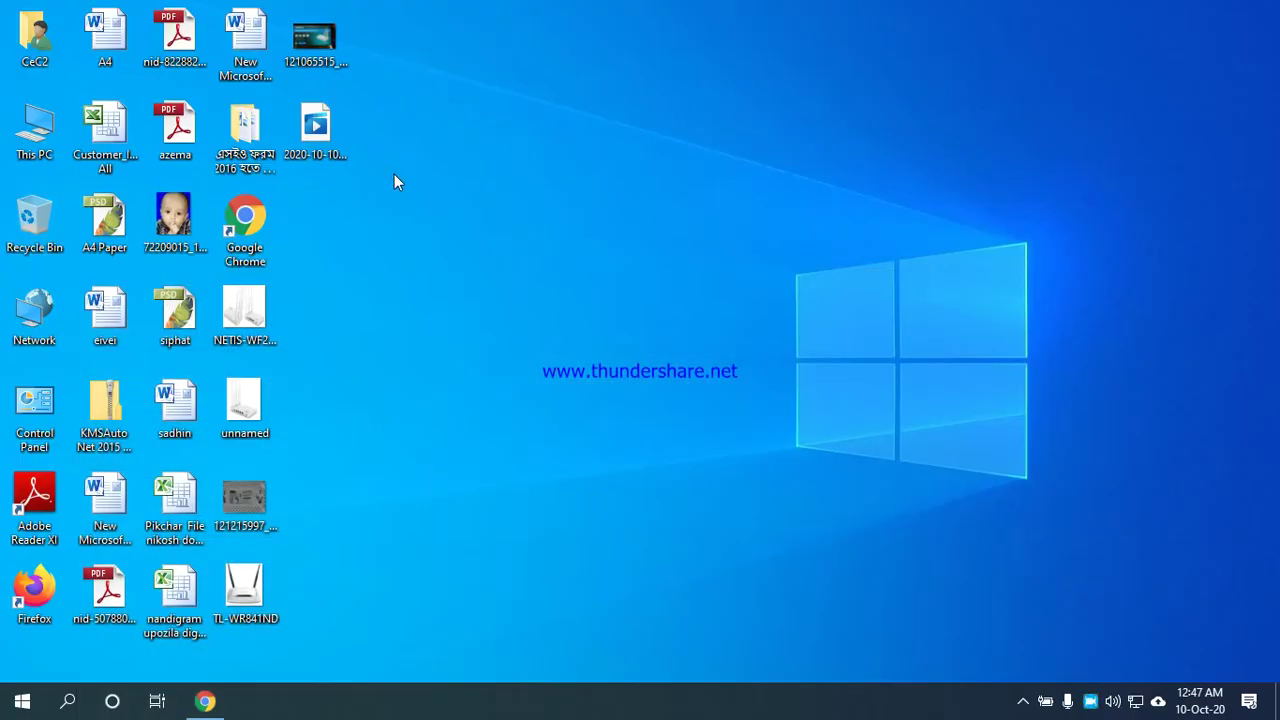
# Open the 121065515 router box photo and zoom in on its feature icons and bullet list.
pyautogui.doubleClick(312, 36)
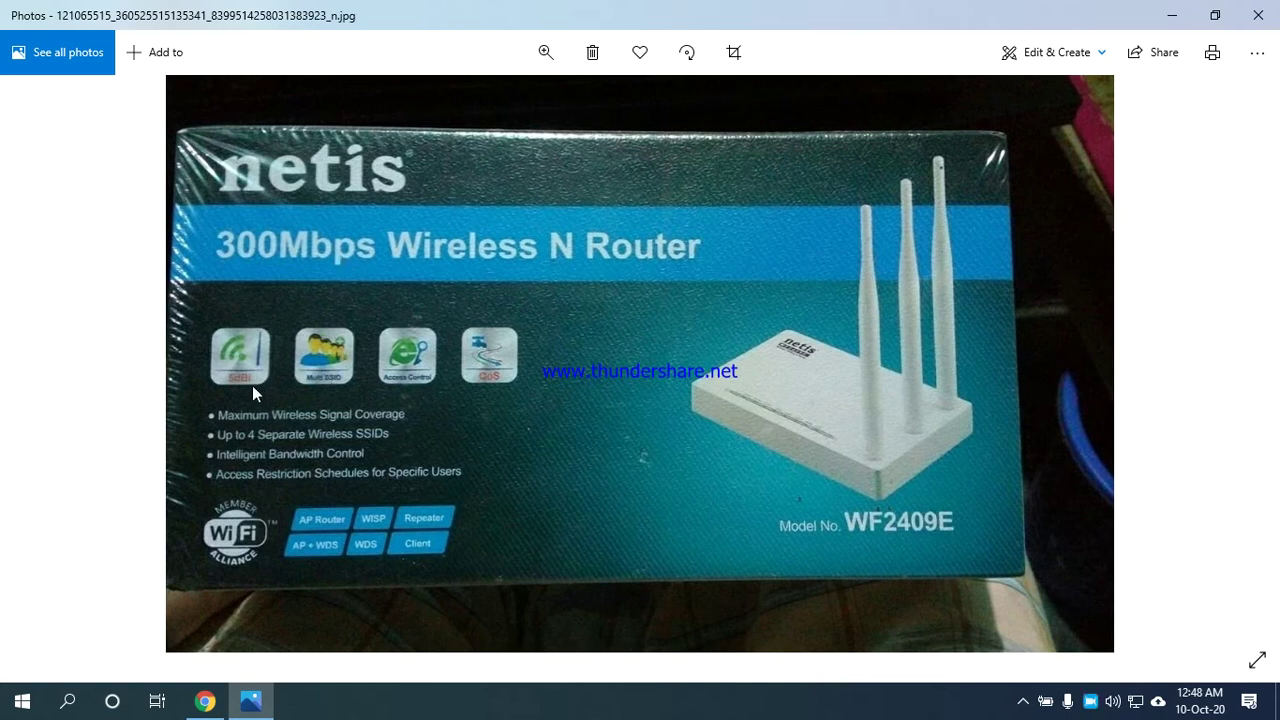
pyautogui.scroll(2, 252, 385)
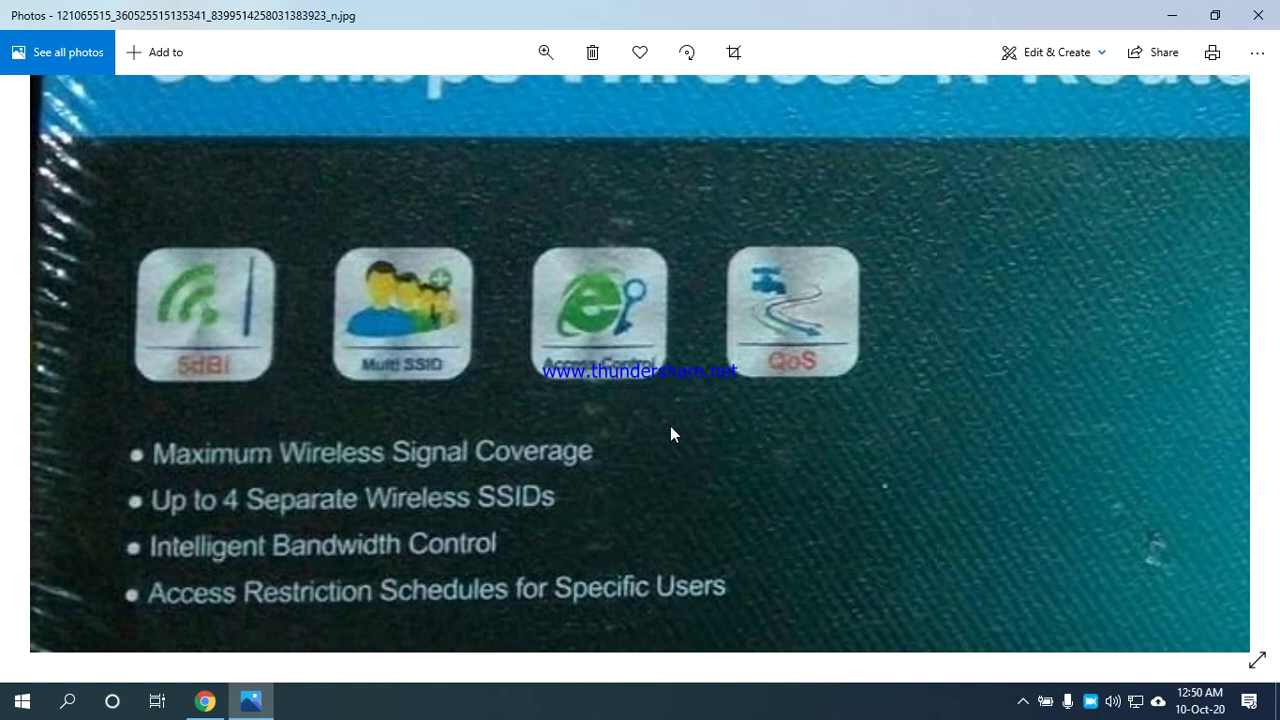
# Zoom out until the whole WF2409E box with antennas and model number fits the window.
pyautogui.scroll(-2, 670, 430)
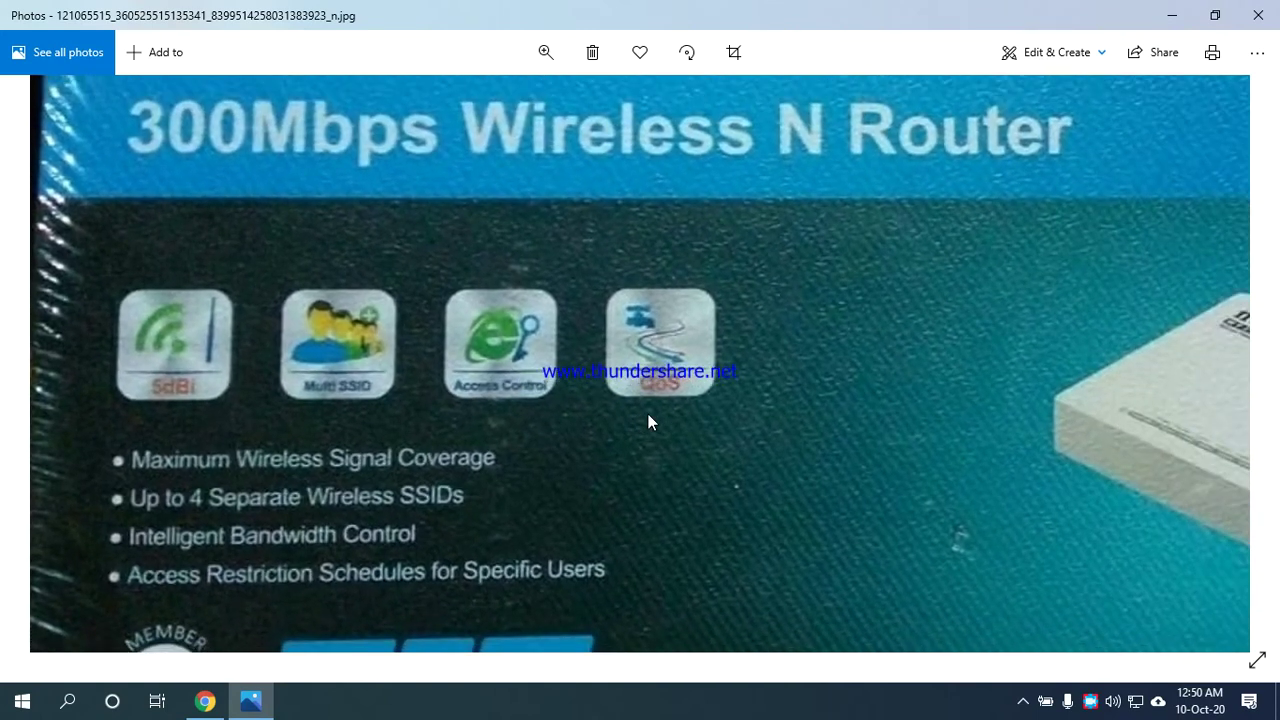
pyautogui.scroll(-3, 648, 414)
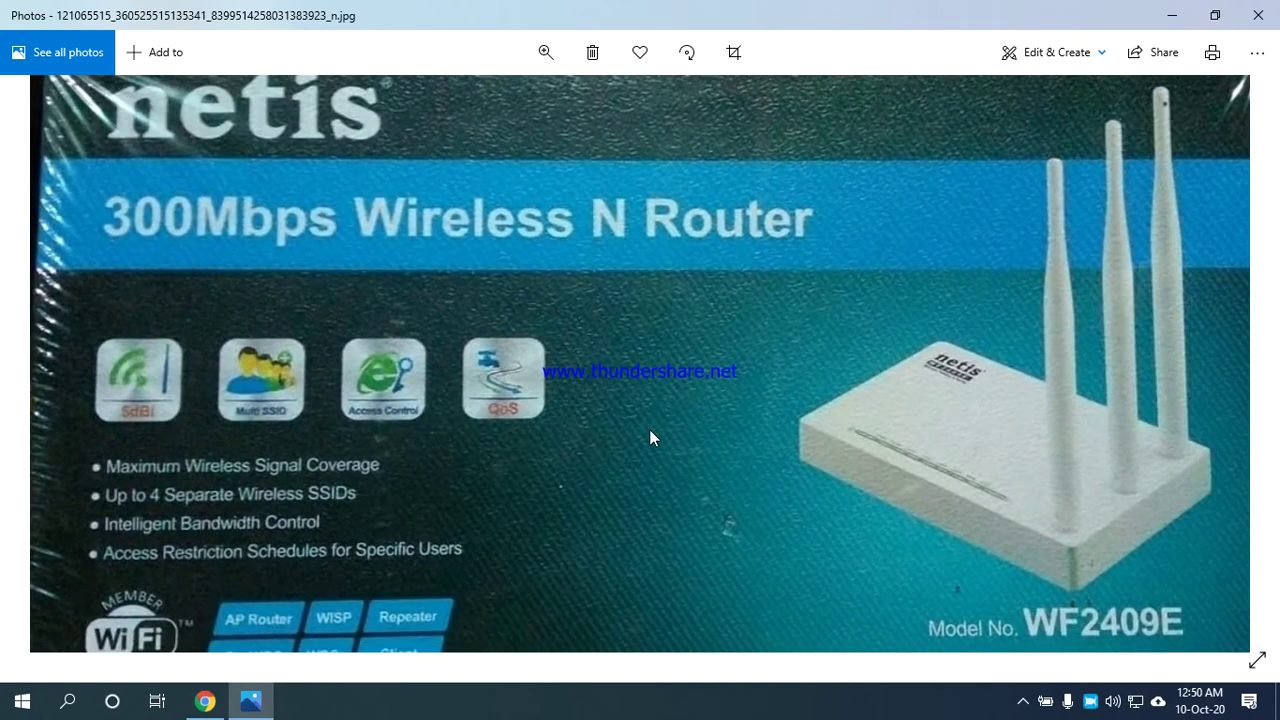
pyautogui.scroll(-1, 923, 358)
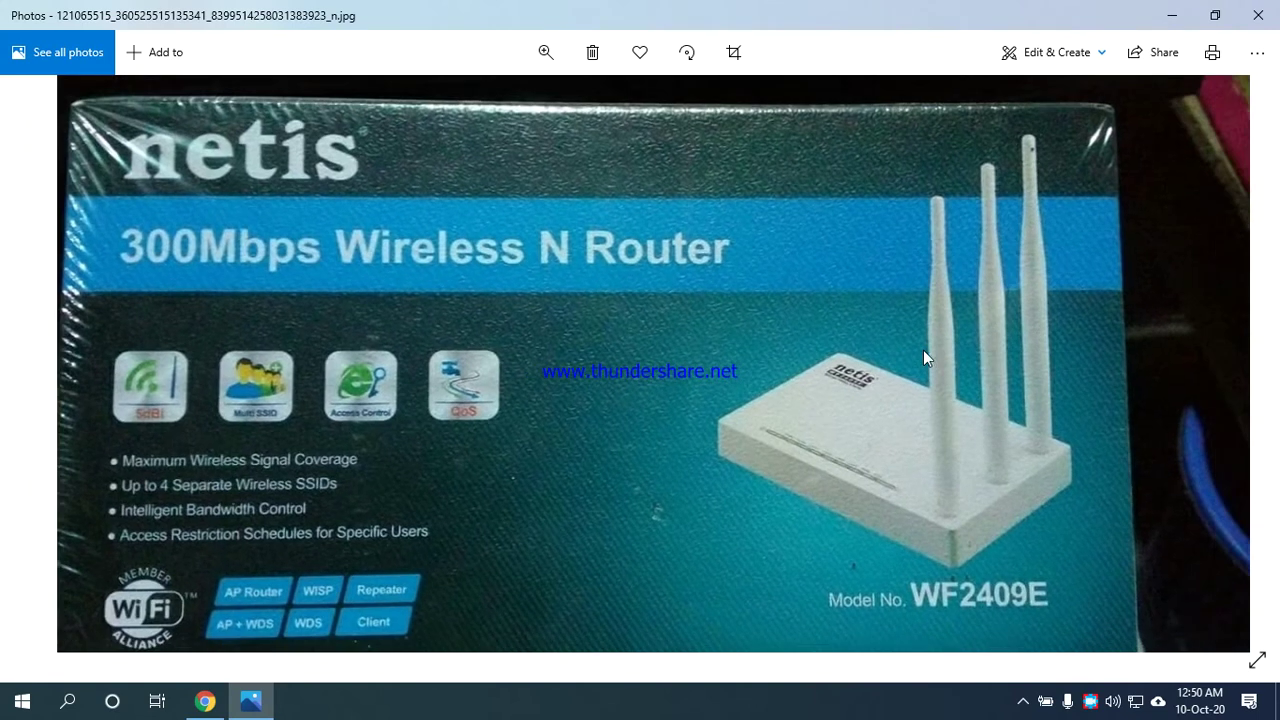
pyautogui.scroll(-1, 923, 358)
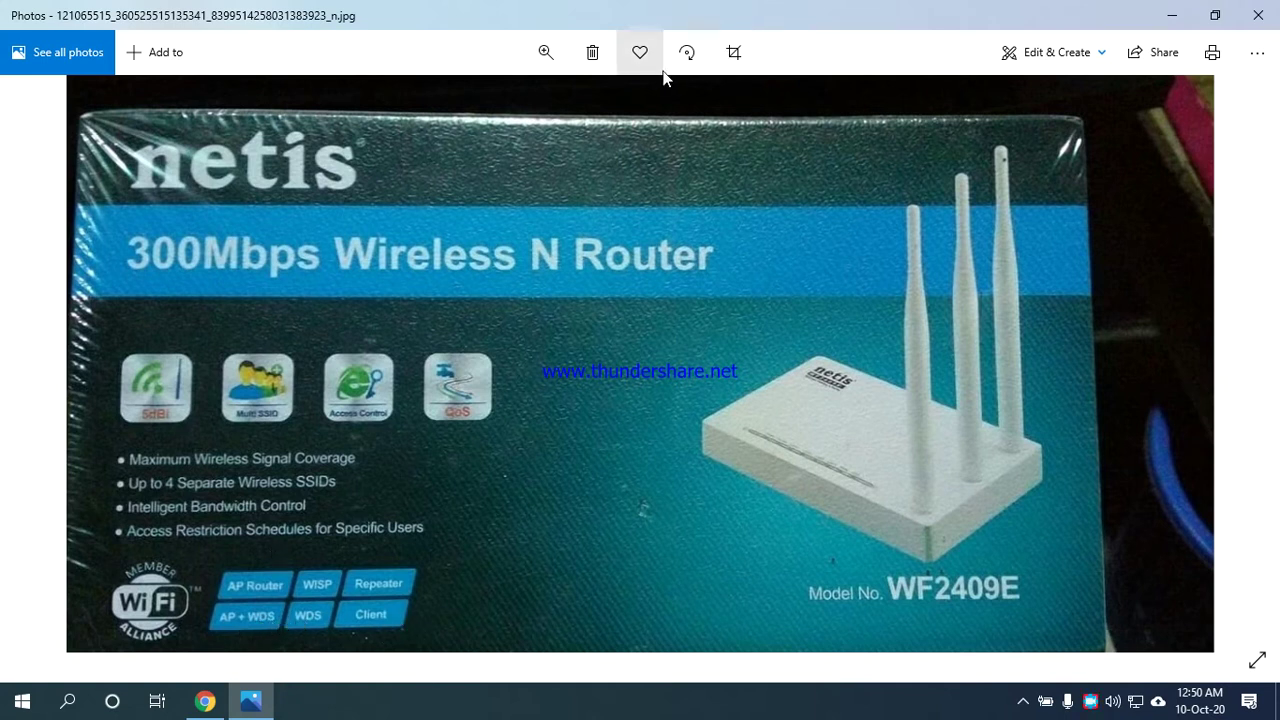
# Close the box photo, open NETIS-WF2409-300MBPS-N-ROUTER-4.png from the desktop, then close it too.
pyautogui.click(1258, 15)
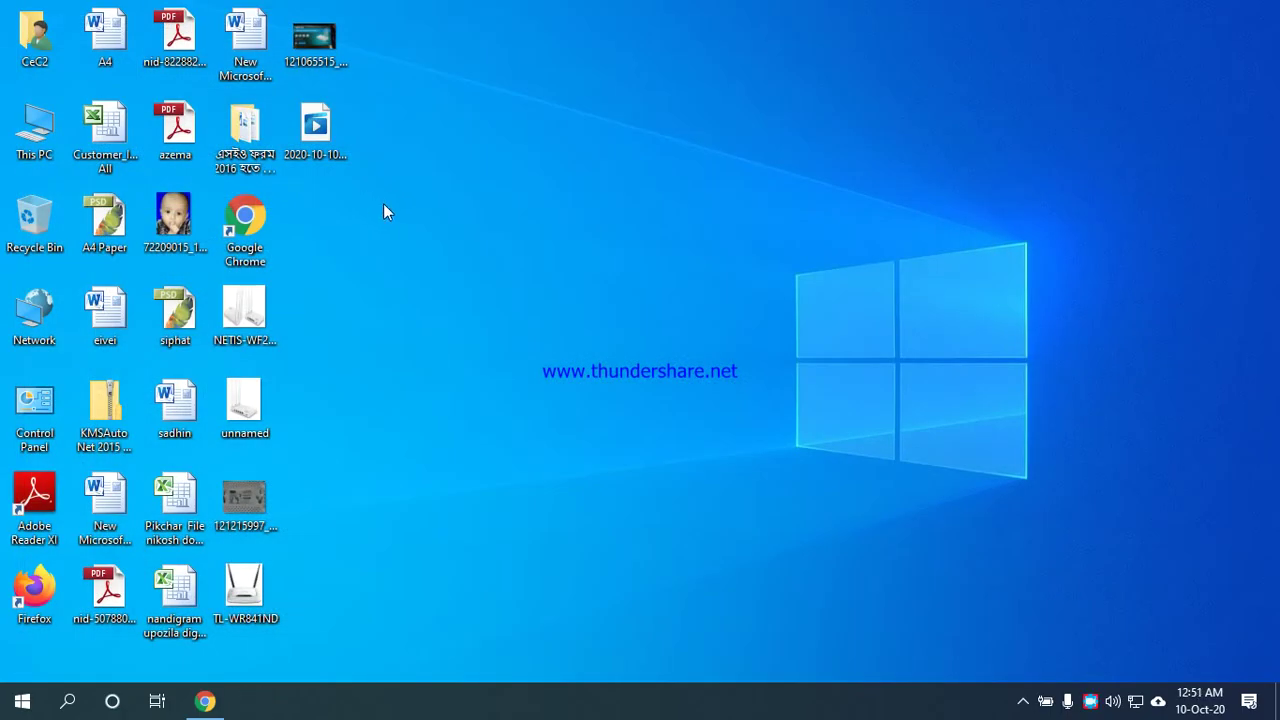
pyautogui.doubleClick(245, 310)
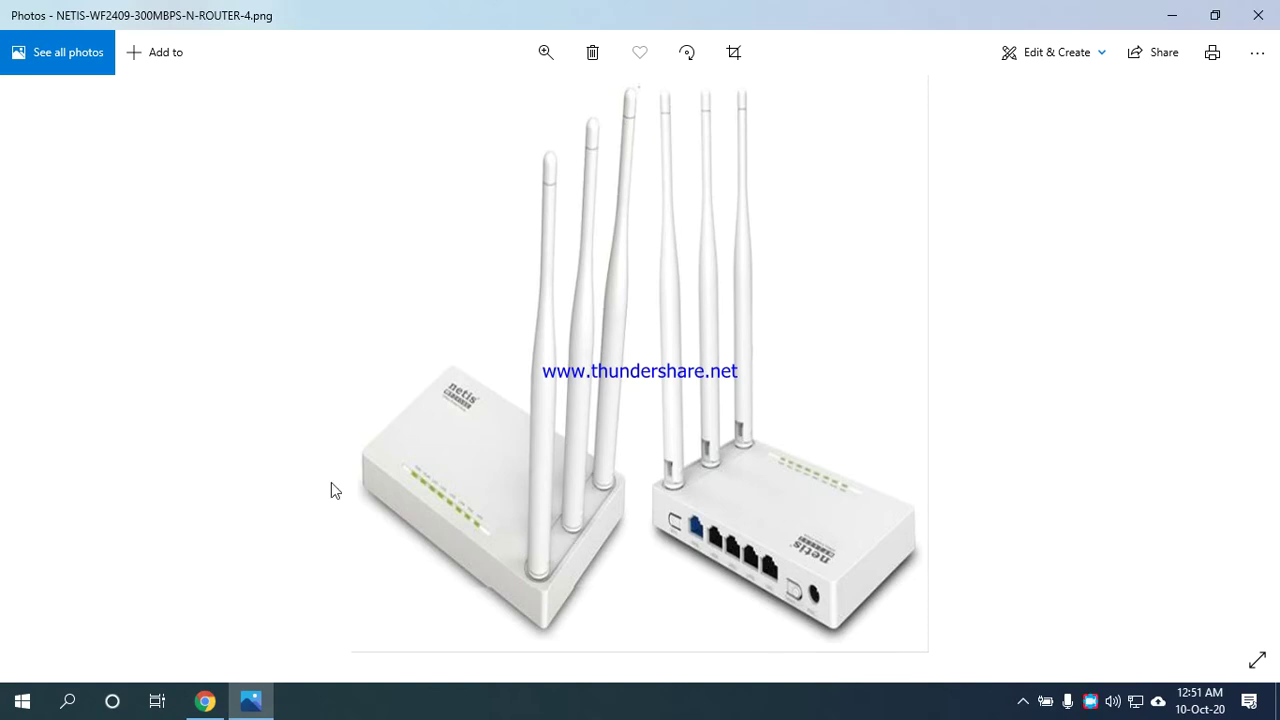
pyautogui.click(1258, 15)
# Open unnamed.jpg and zoom in on the router's back panel with Ctrl+Plus.
pyautogui.doubleClick(252, 410)
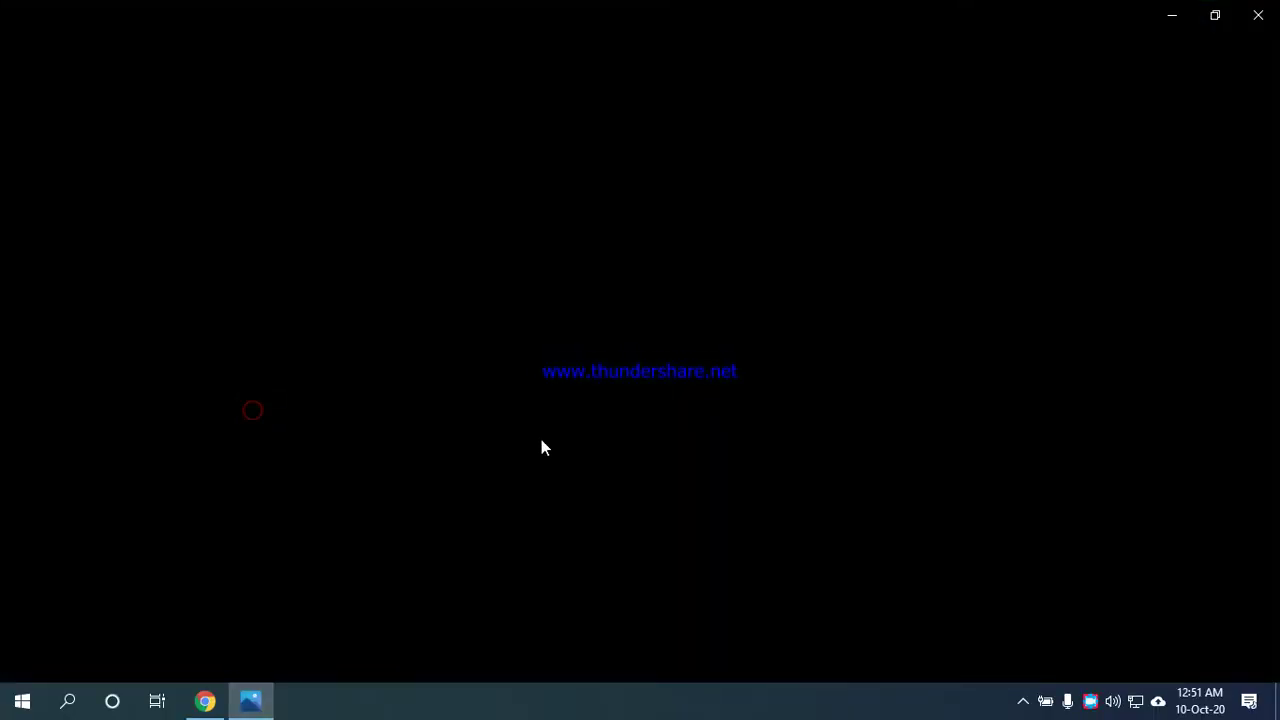
pyautogui.hotkey('ctrl', '+')
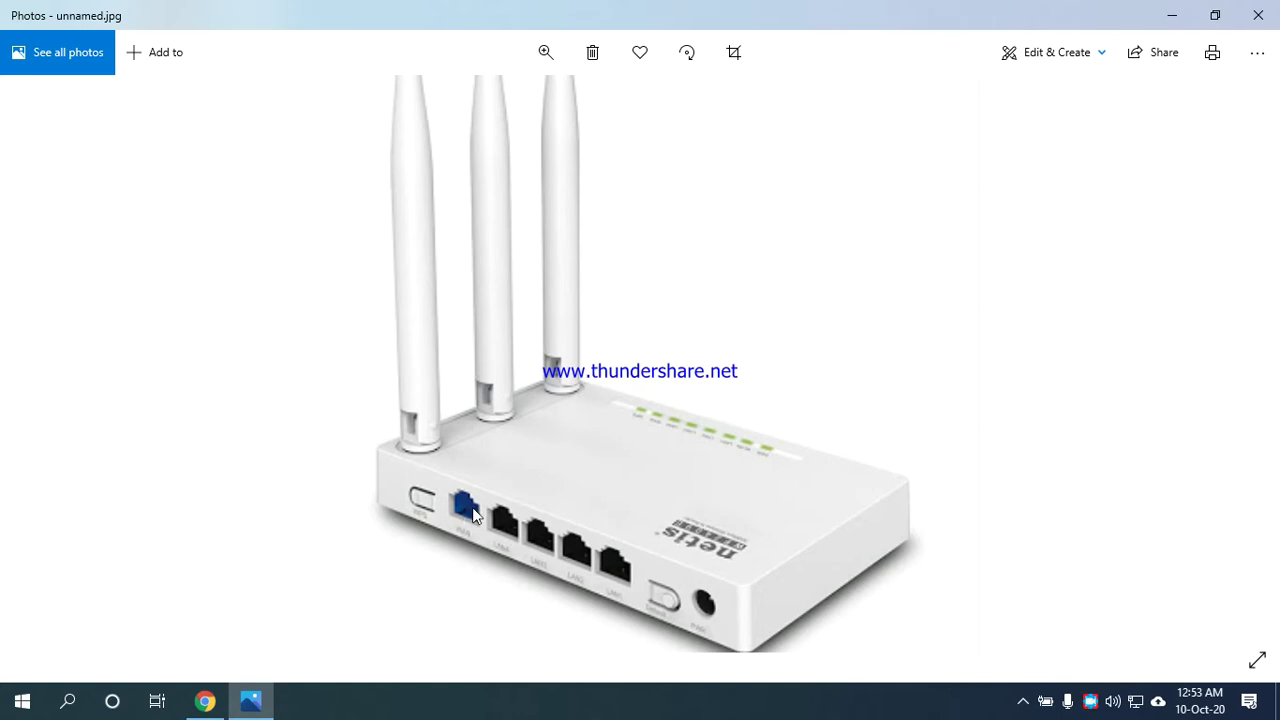
# Zoom further into the rear WAN port, four LAN ports, reset button and power jack.
pyautogui.scroll(1, 470, 513)
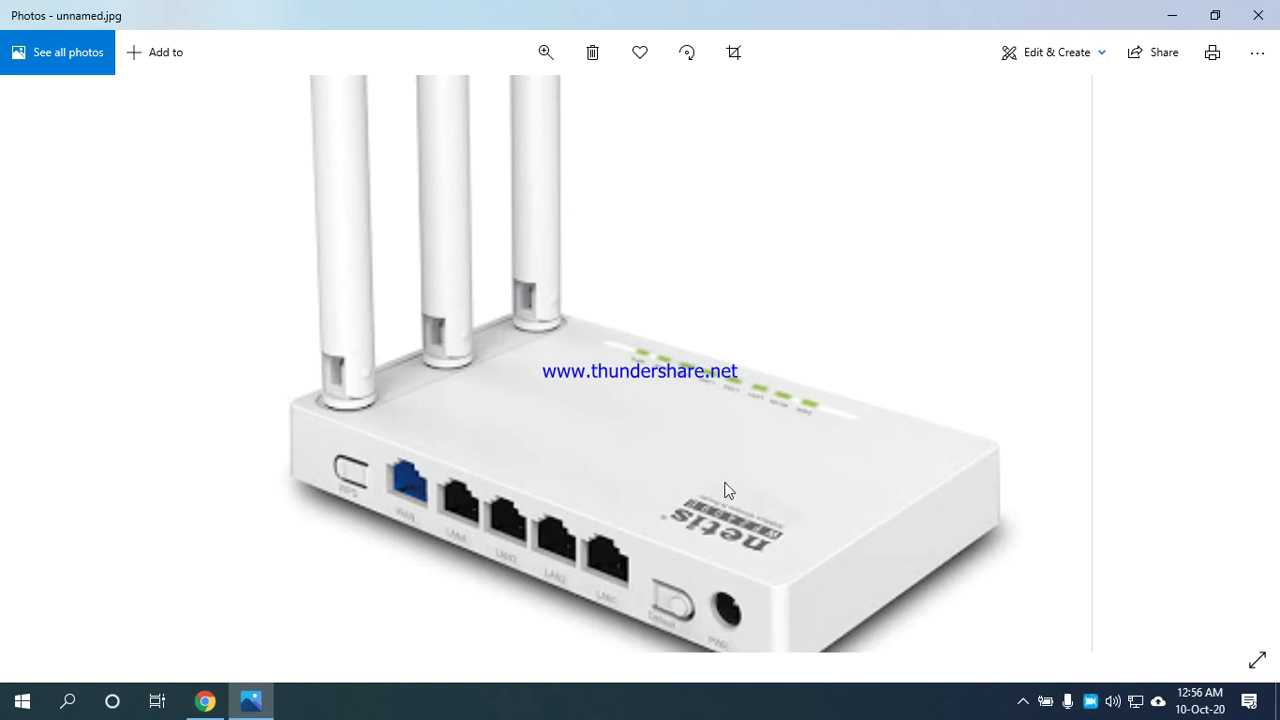
pyautogui.click(1257, 14)
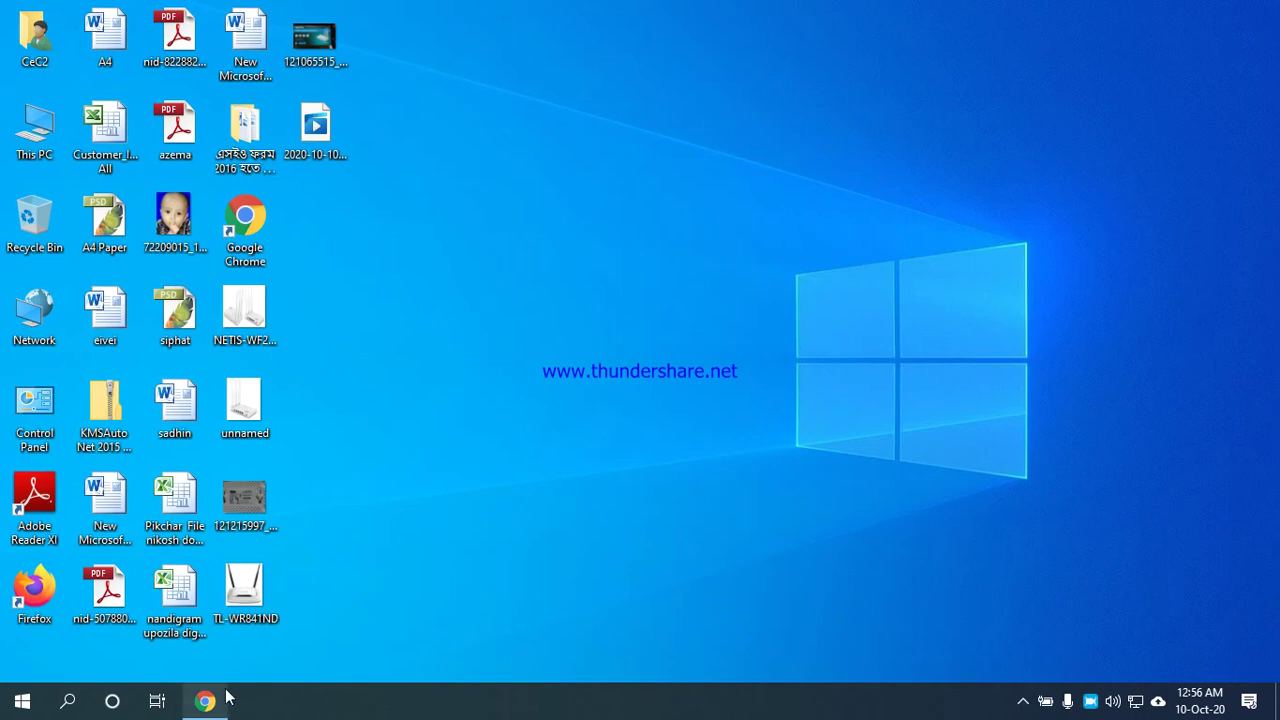
pyautogui.doubleClick(238, 582)
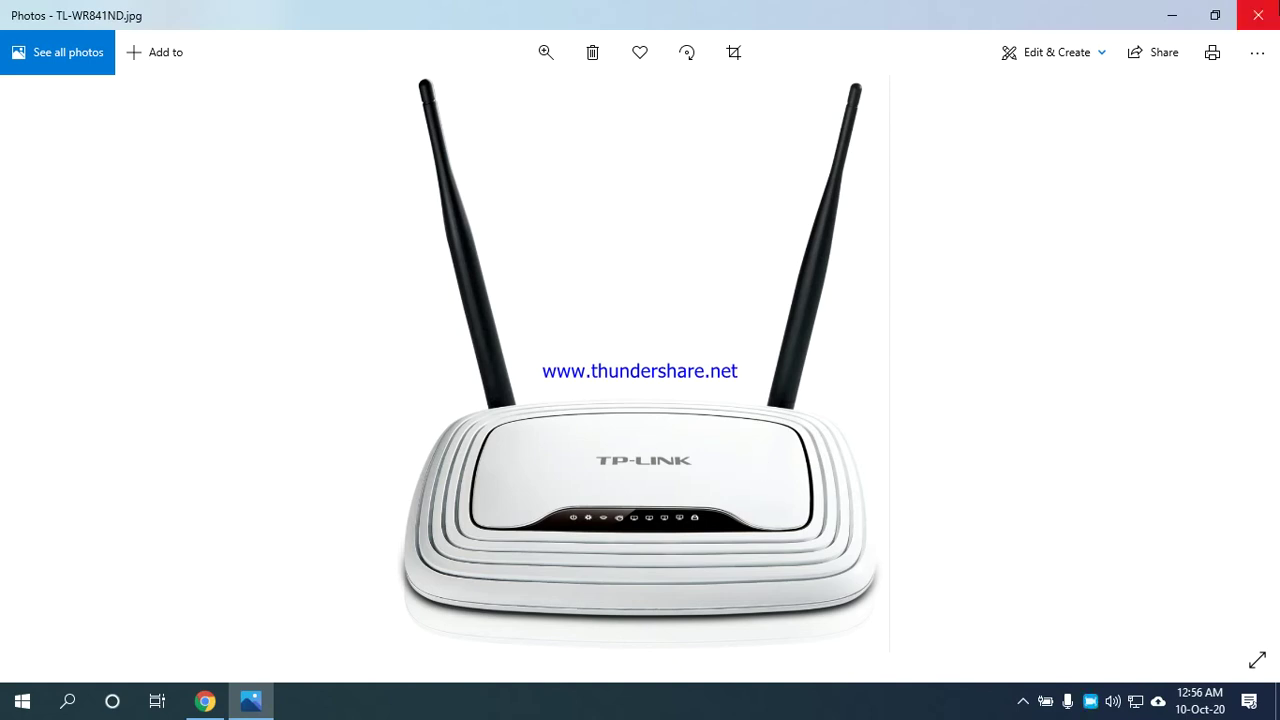
pyautogui.click(1258, 15)
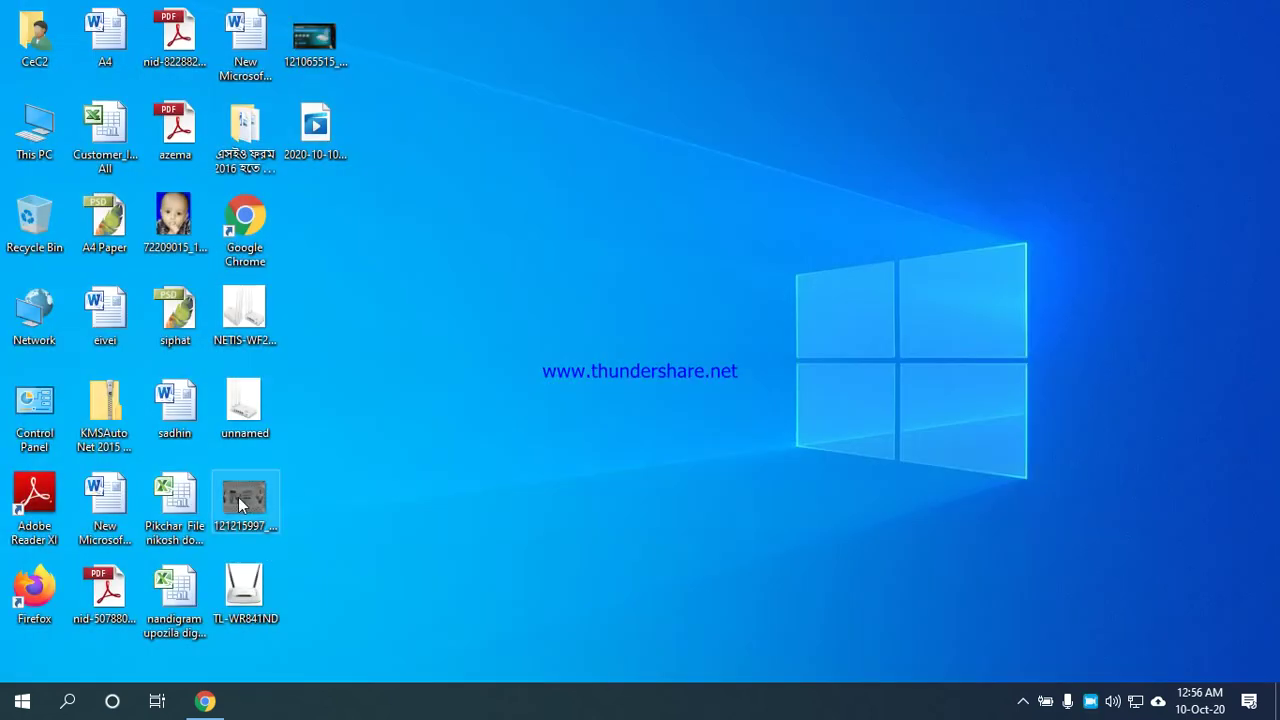
pyautogui.doubleClick(240, 505)
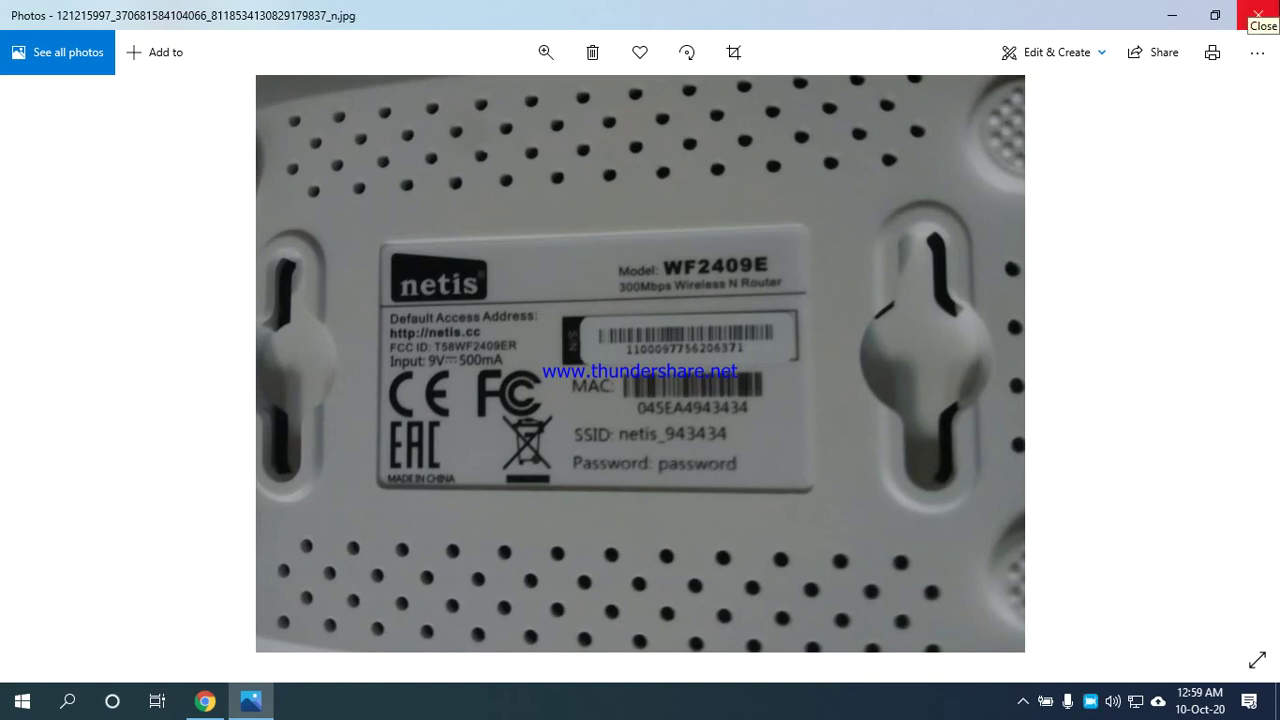
# Close the label photo, add a blank new tab in Chrome, then minimize Chrome.
pyautogui.click(1258, 15)
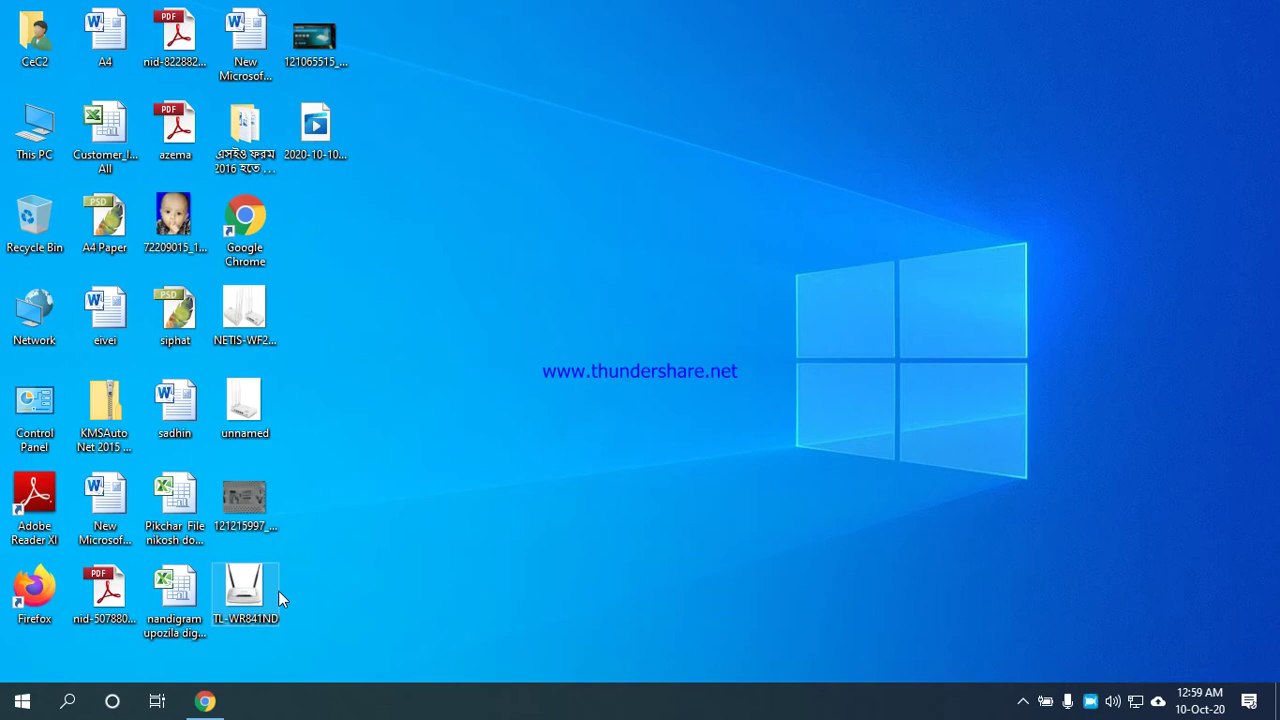
pyautogui.click(207, 704)
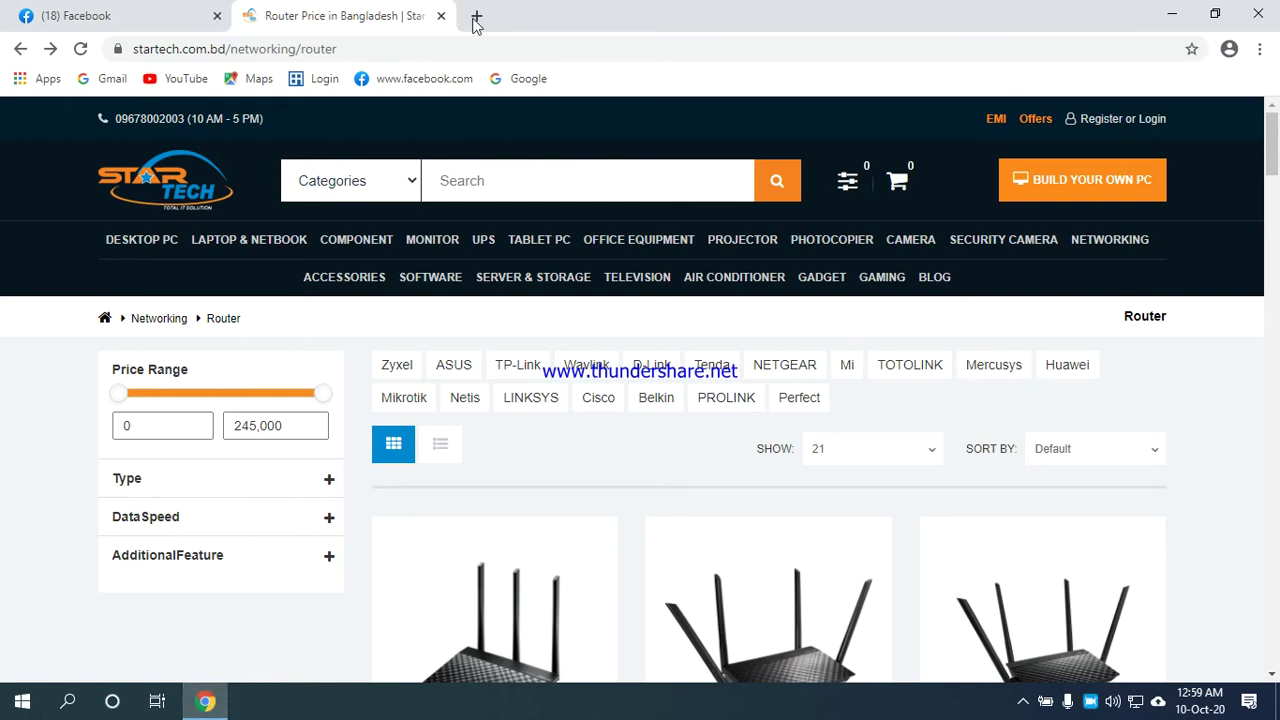
pyautogui.click(476, 15)
pyautogui.click(409, 49)
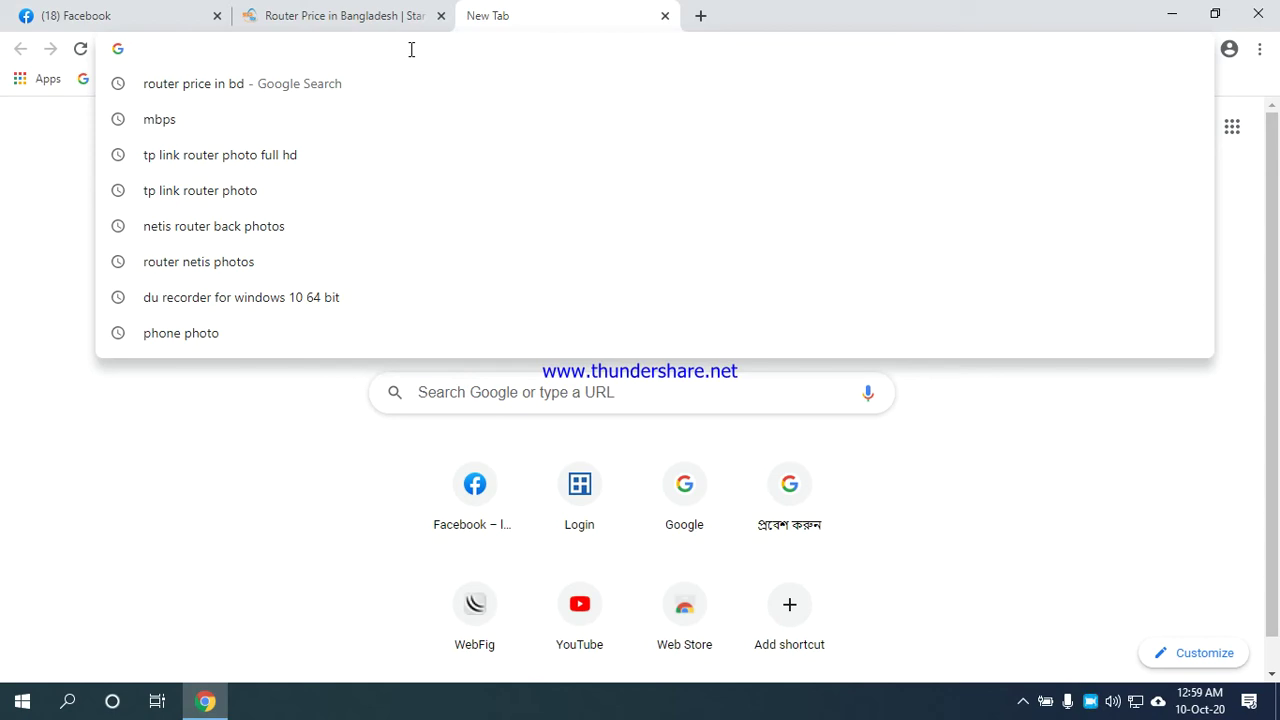
pyautogui.click(1174, 12)
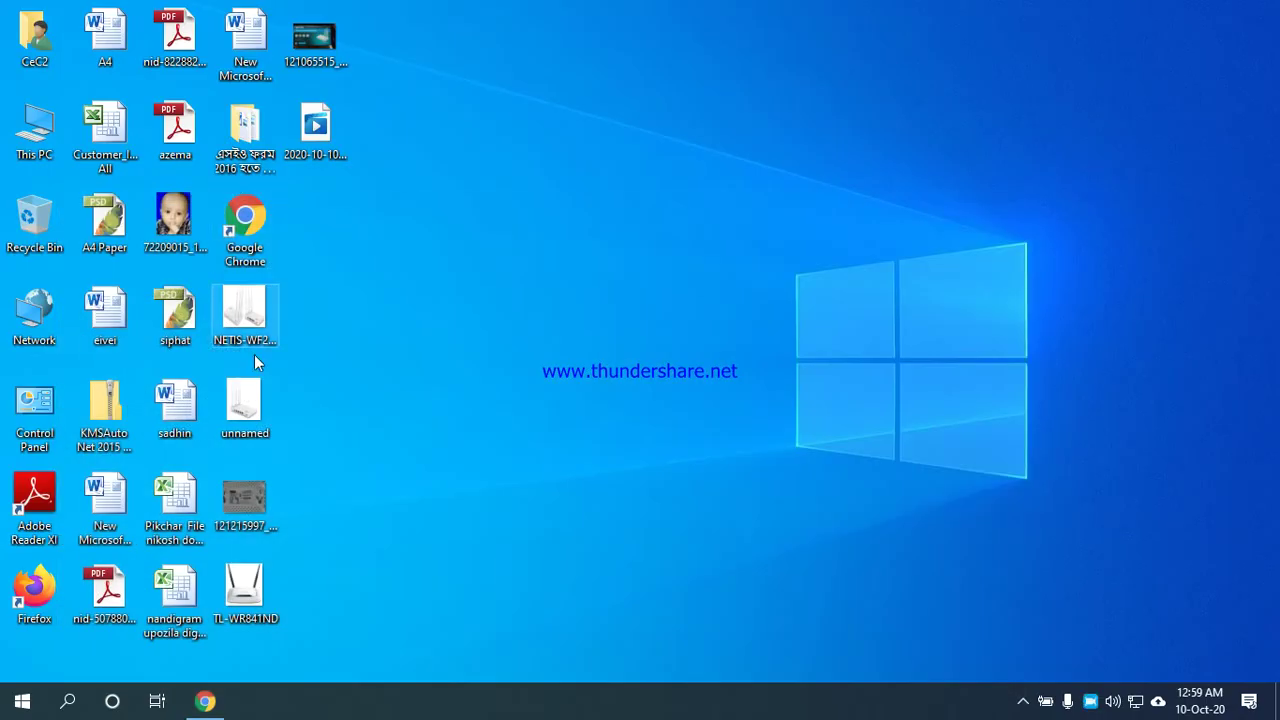
pyautogui.doubleClick(241, 503)
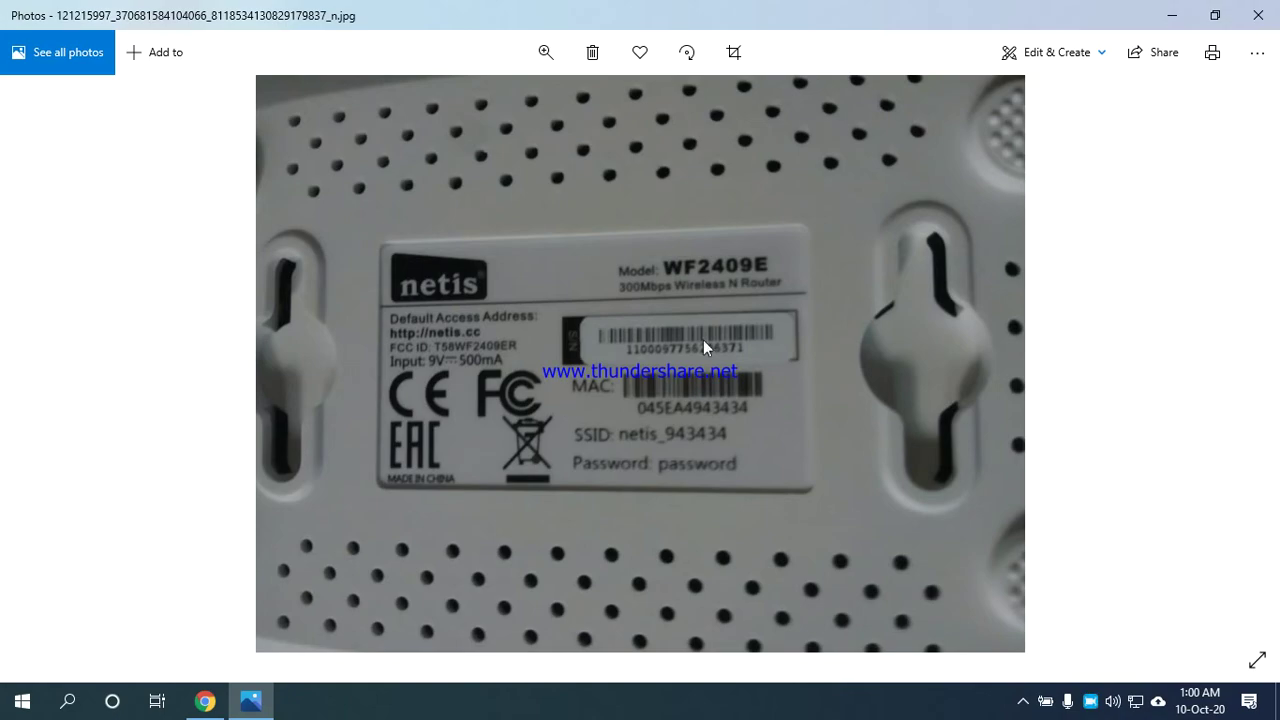
pyautogui.click(1258, 15)
pyautogui.click(205, 701)
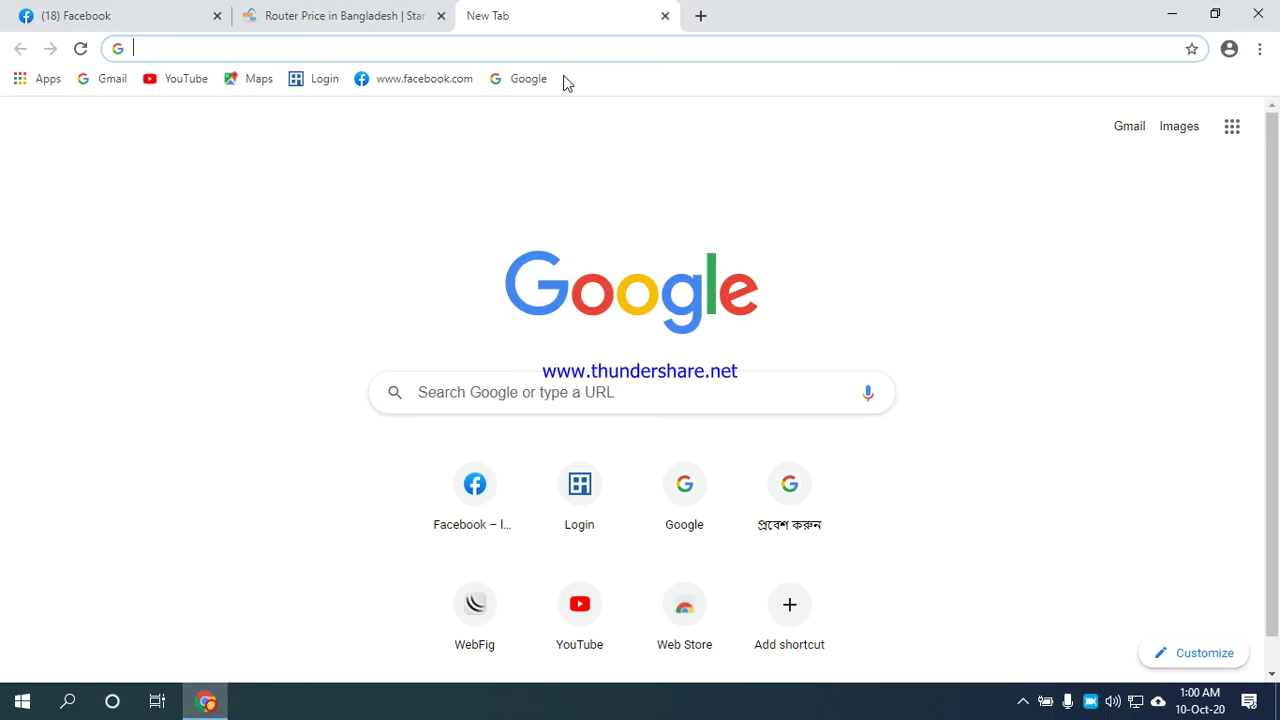
pyautogui.click(457, 49)
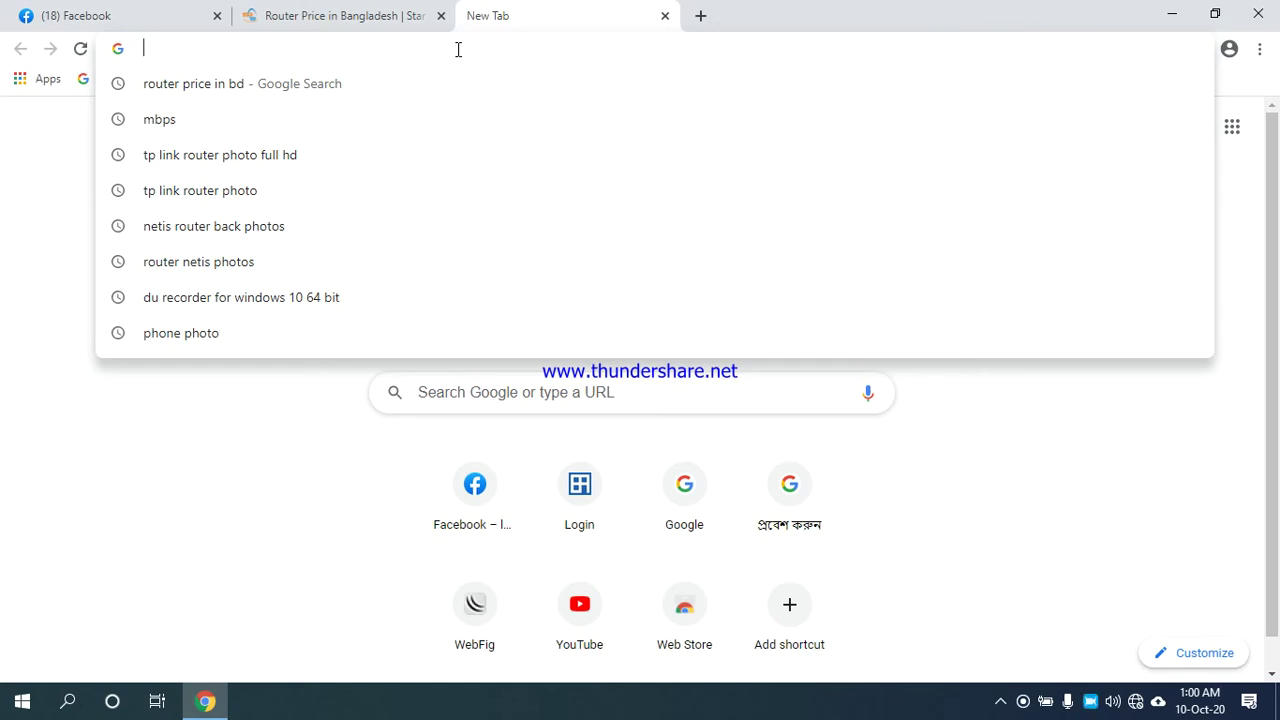
pyautogui.write('www.neti')
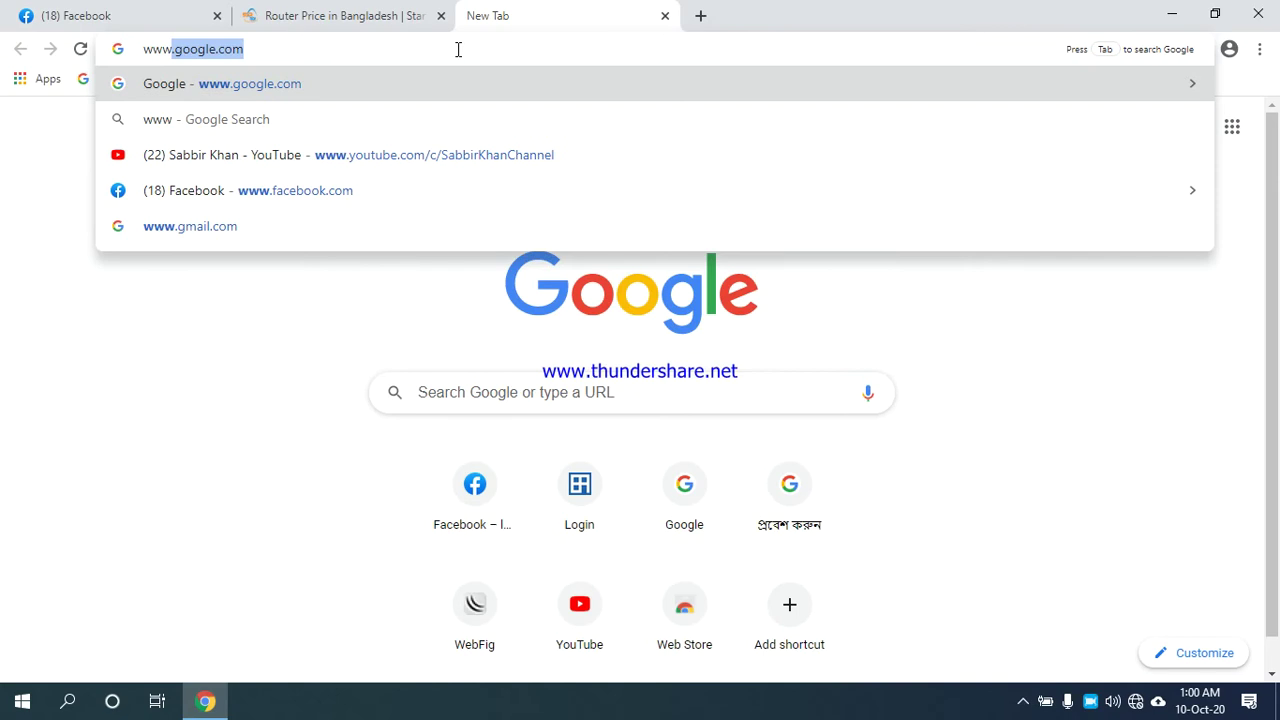
pyautogui.write('s.cc')
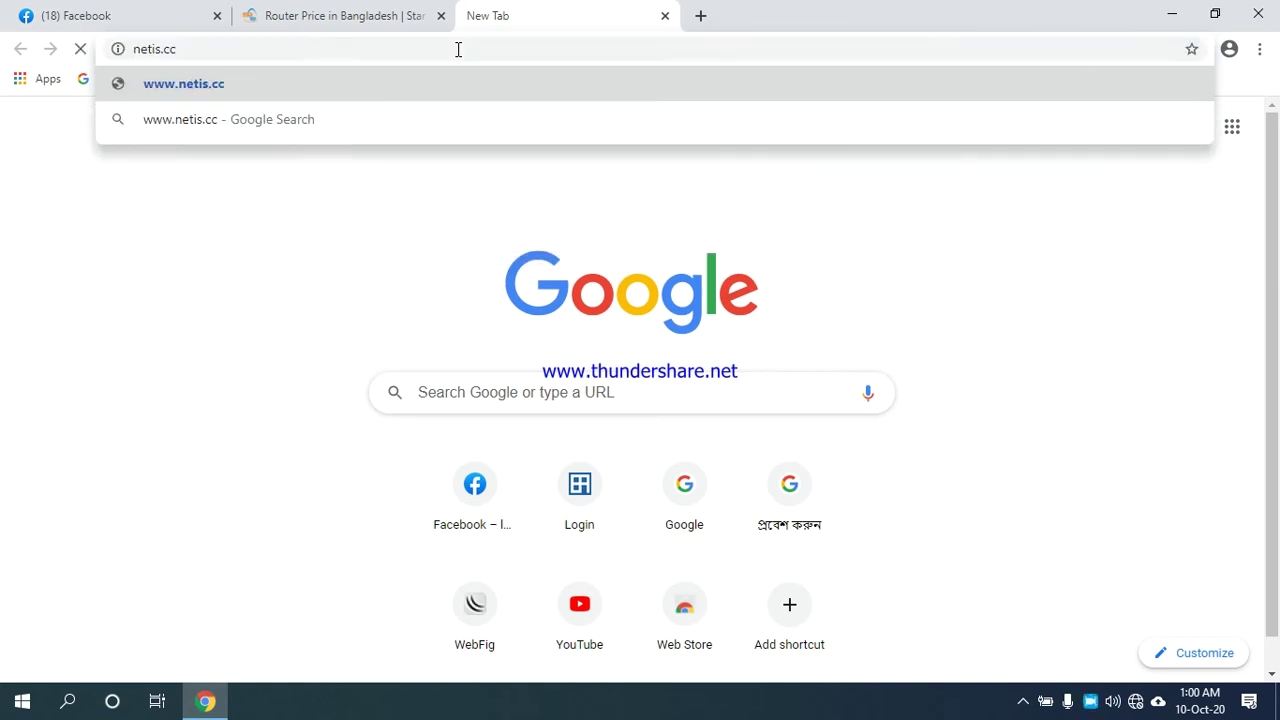
pyautogui.press('Return')
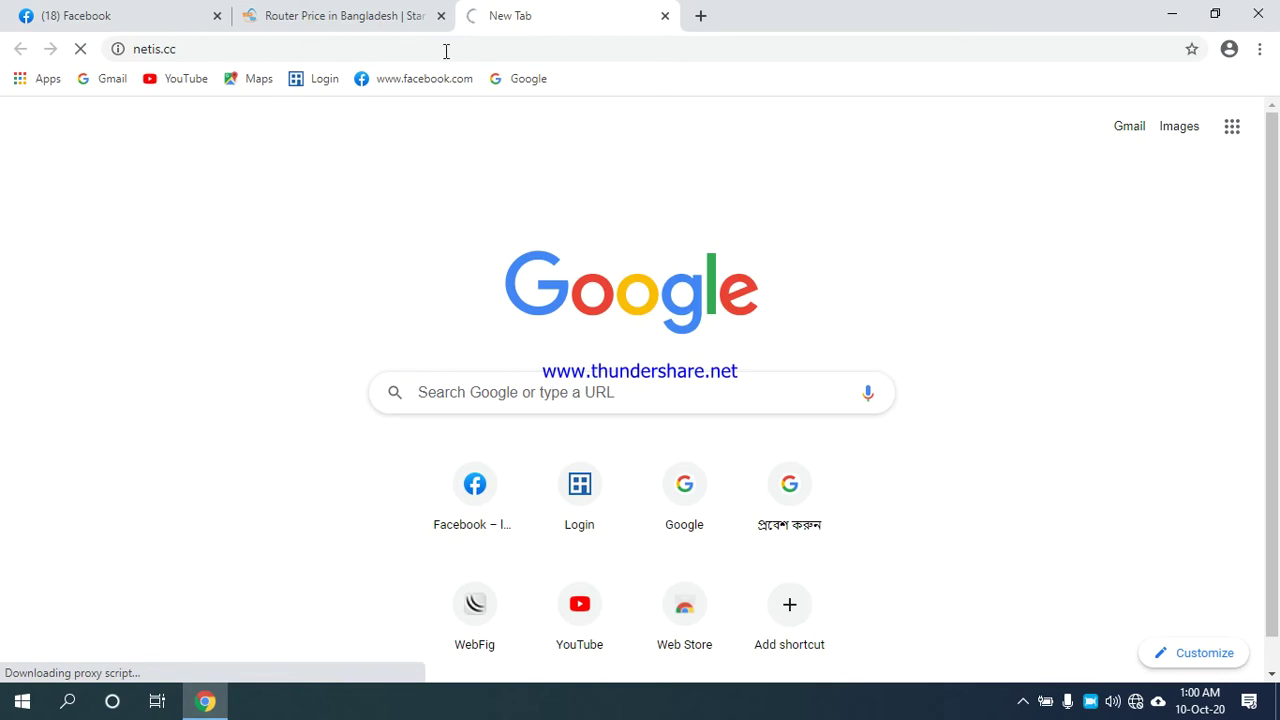
# Hide Chrome, reopen the router label photo, and minimize it again.
pyautogui.click(201, 708)
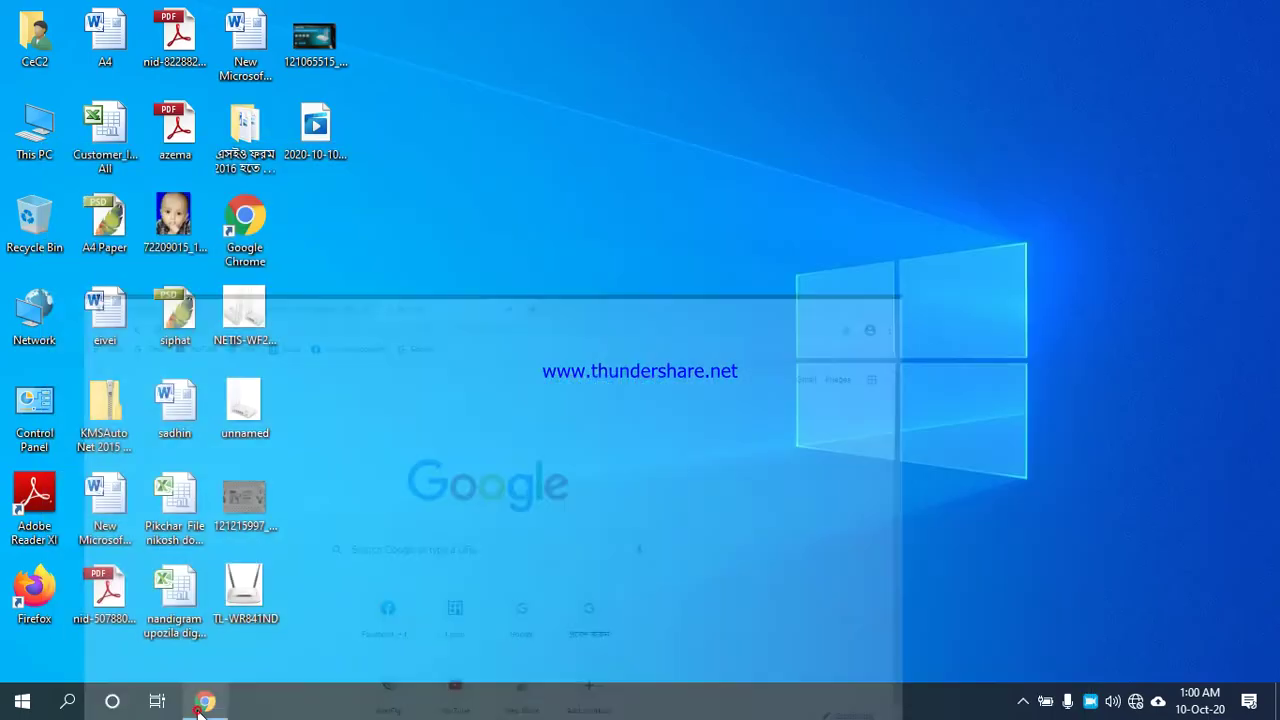
pyautogui.click(205, 705)
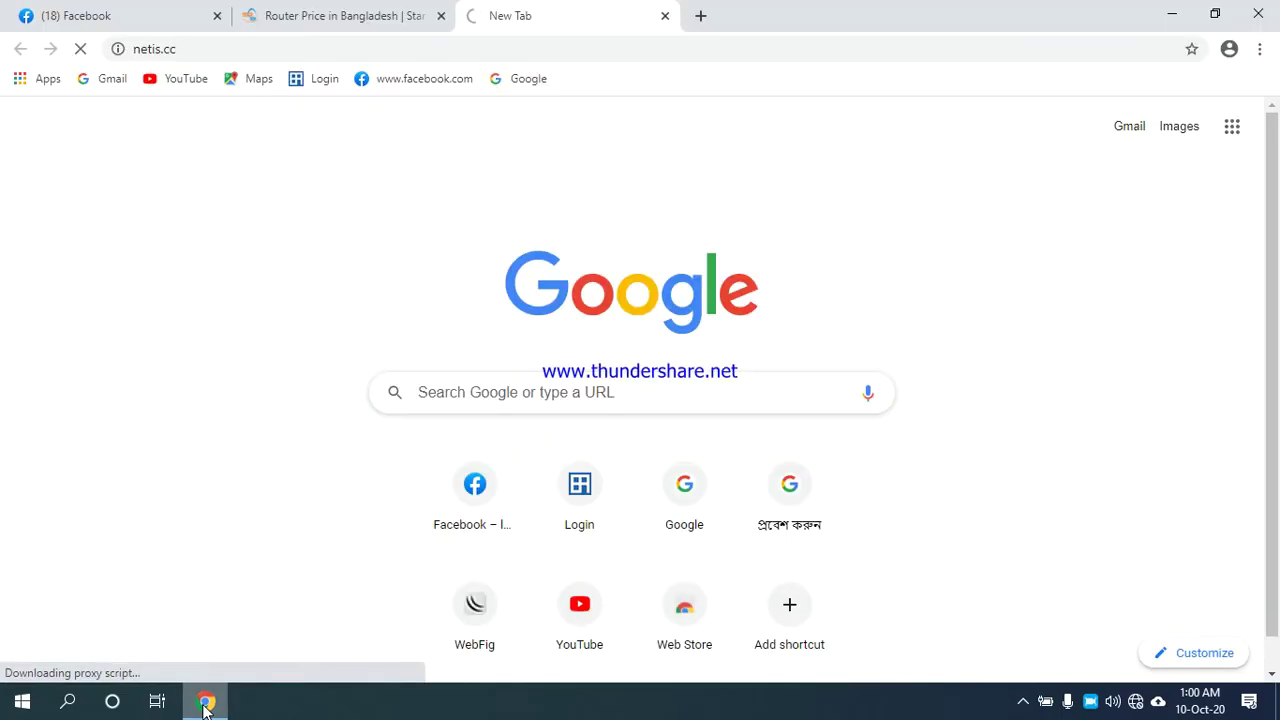
pyautogui.click(205, 705)
pyautogui.doubleClick(245, 497)
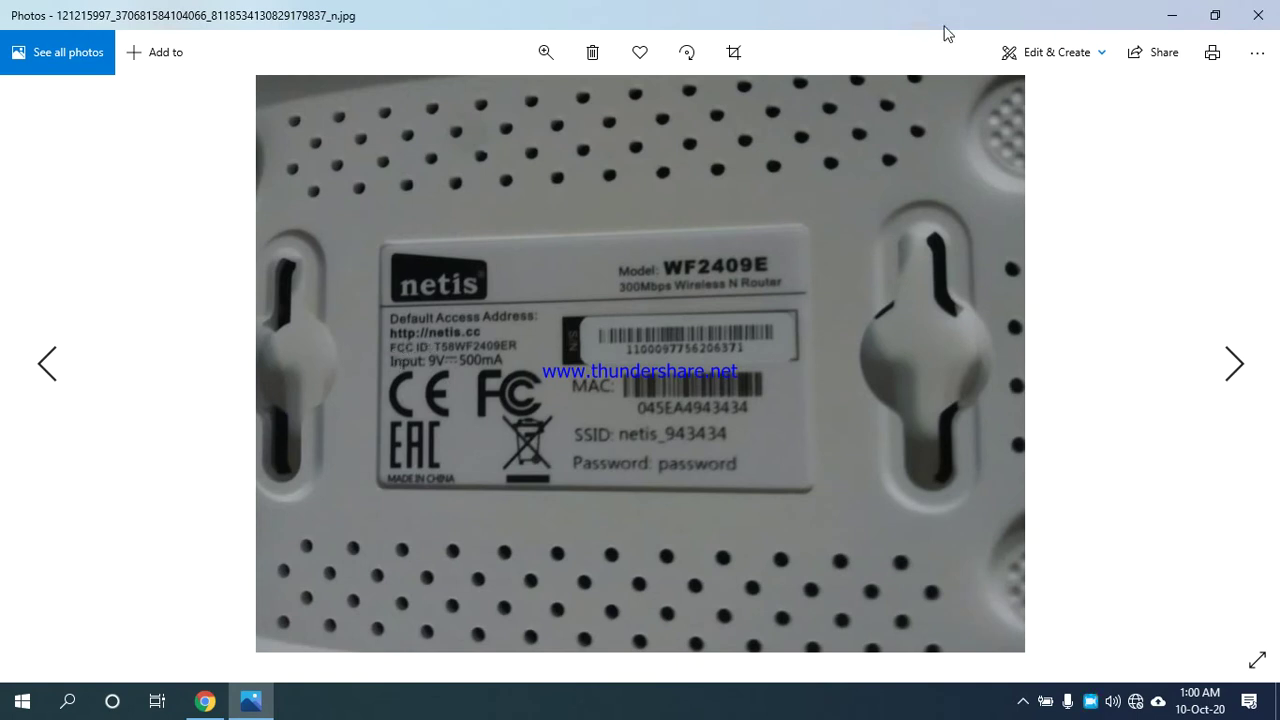
pyautogui.click(1172, 15)
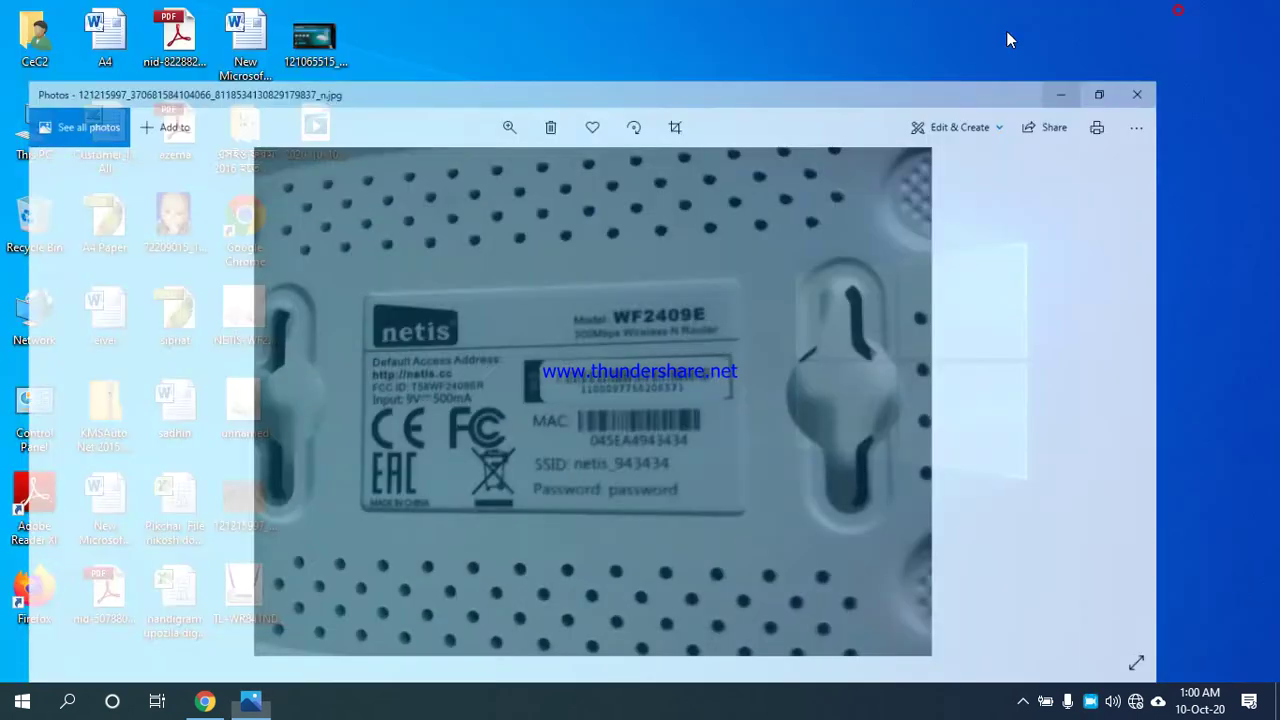
# Retype netis in the address bar and cancel the router's sign-in prompt.
pyautogui.click(205, 701)
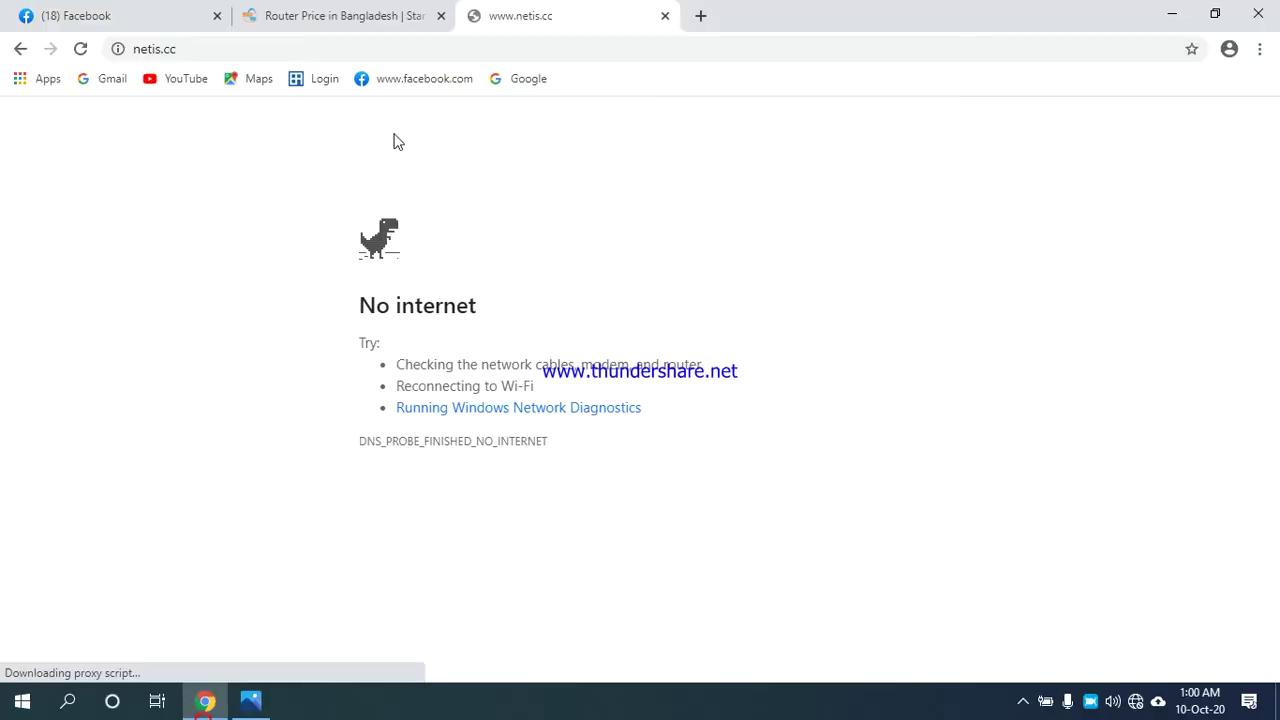
pyautogui.click(300, 49)
pyautogui.write('hh')
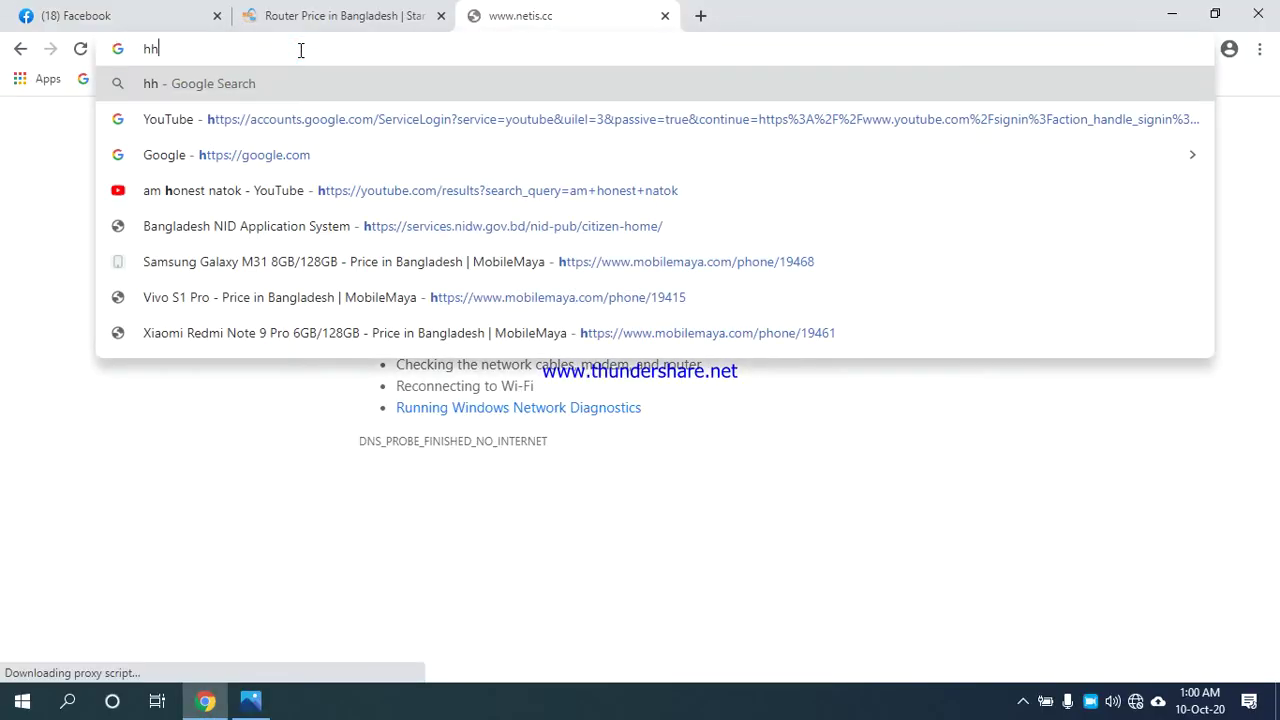
pyautogui.press('BackSpace')
pyautogui.press('BackSpace')
pyautogui.write('netis router back photos')
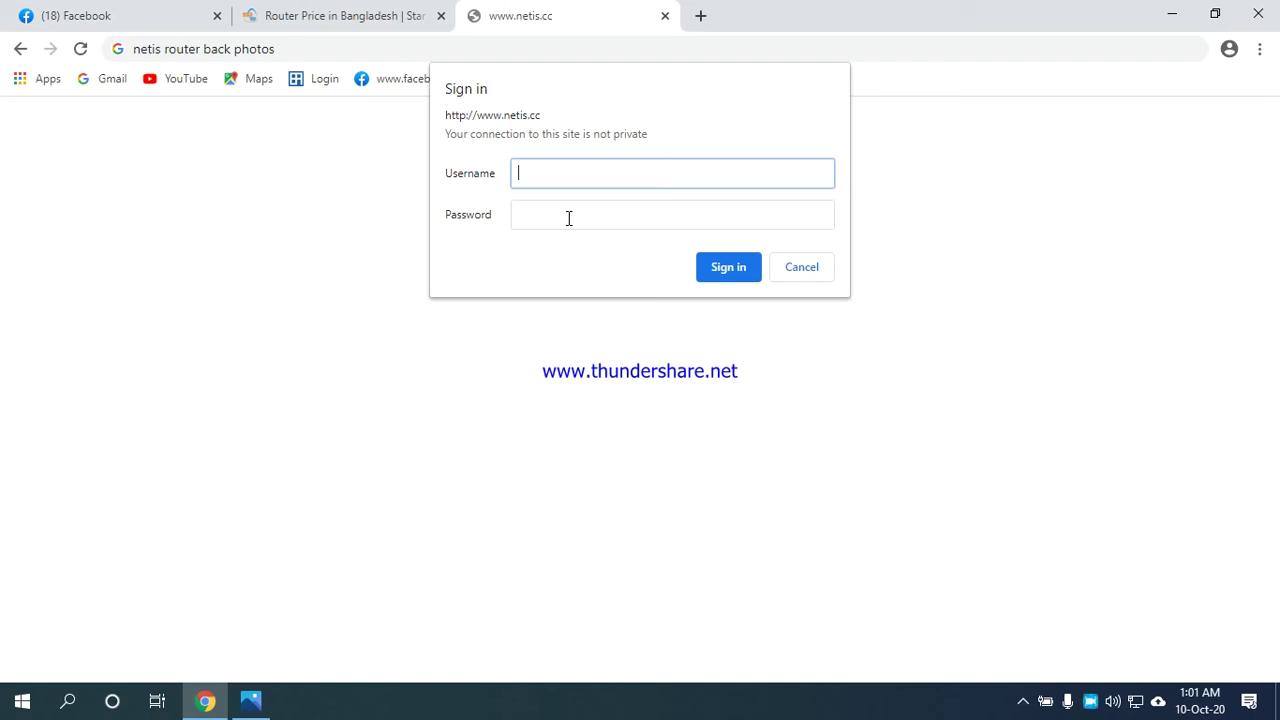
pyautogui.click(803, 272)
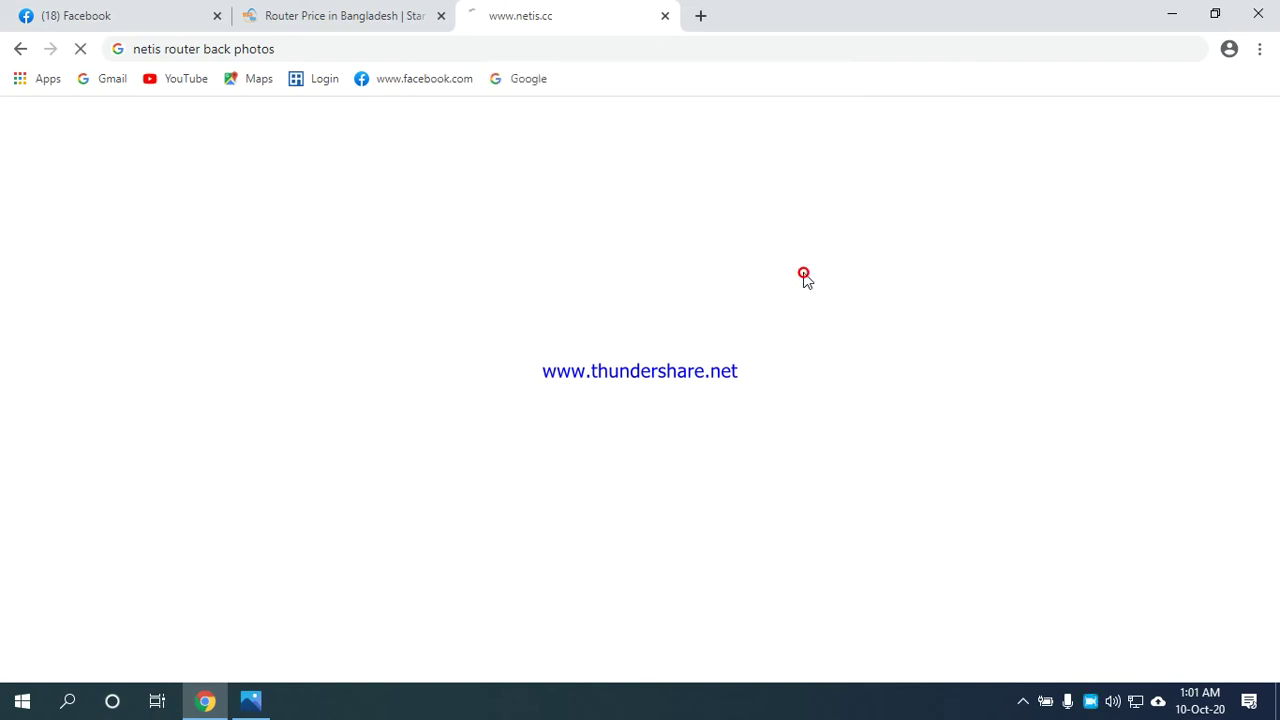
# After several retypings, go to the router address 192.168.1.1.
pyautogui.click(295, 49)
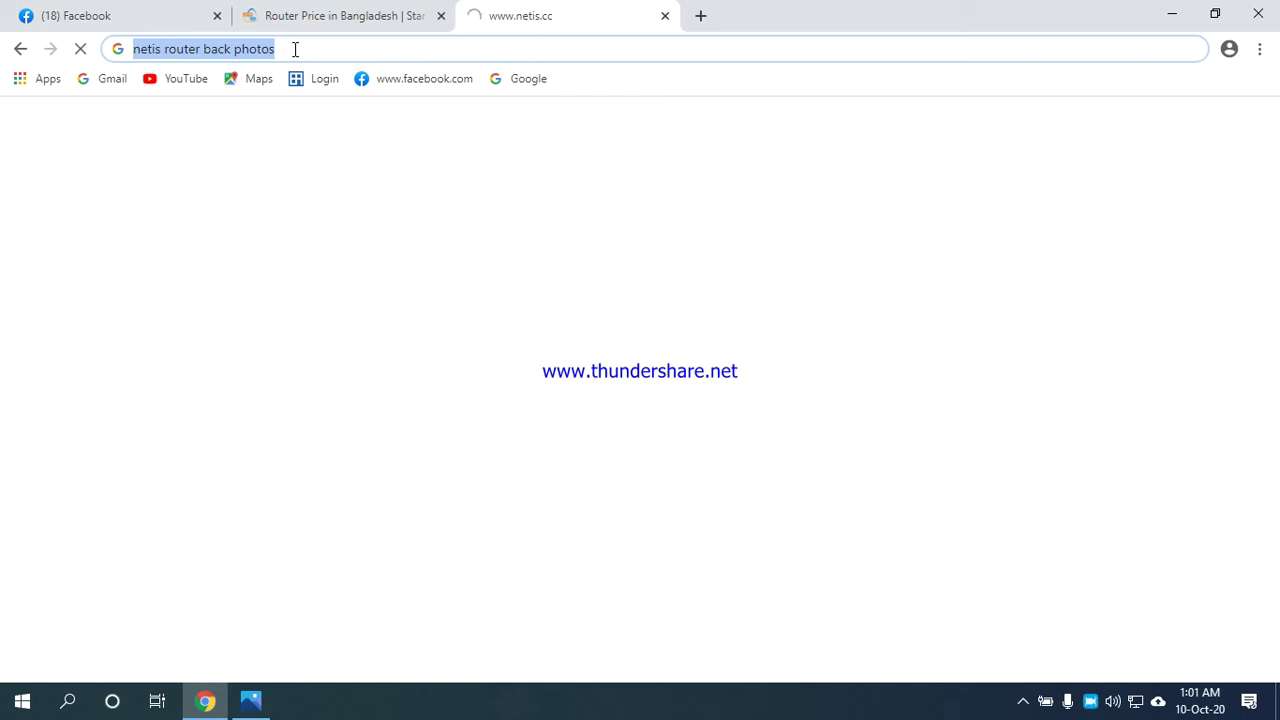
pyautogui.write('1')
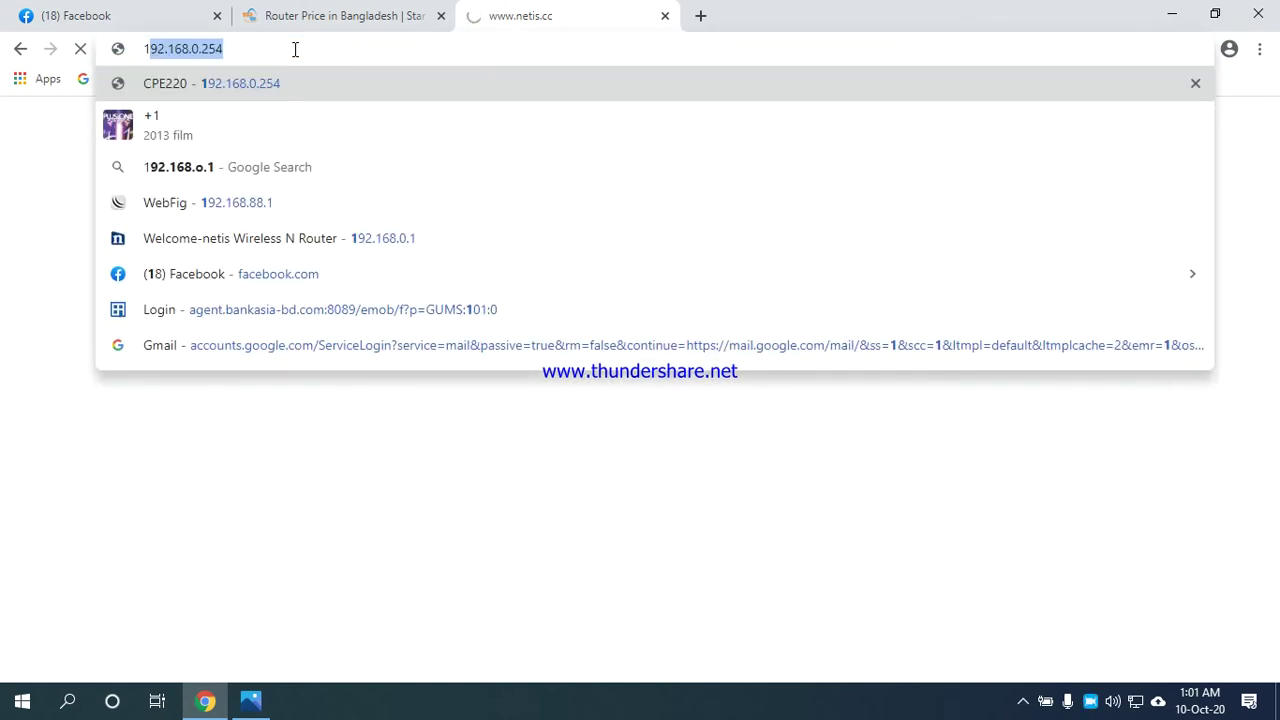
pyautogui.write('92')
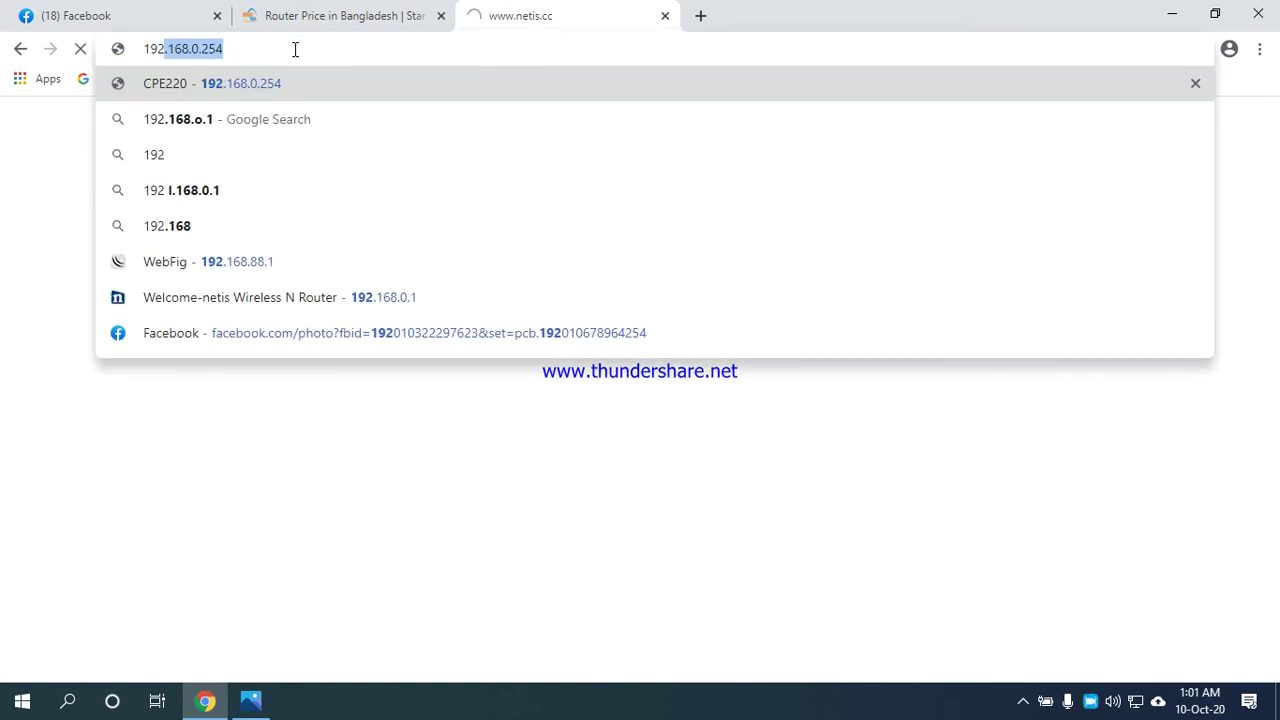
pyautogui.write('.1')
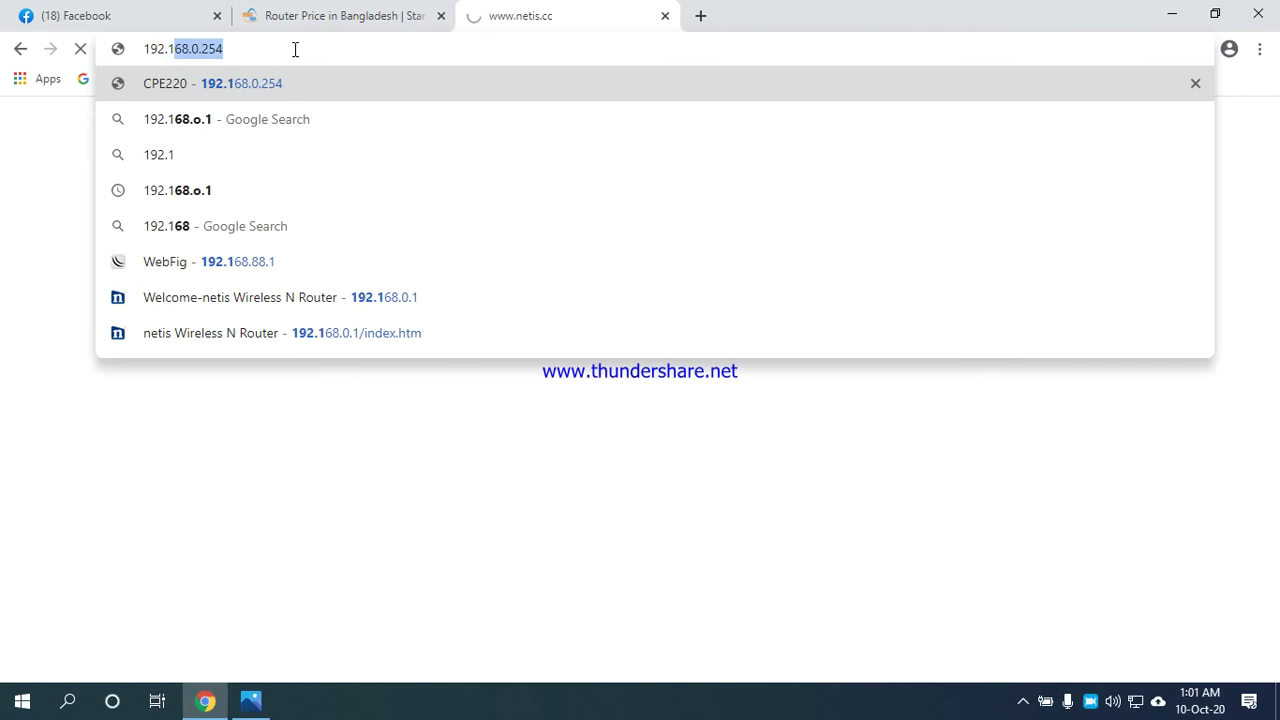
pyautogui.write('68.')
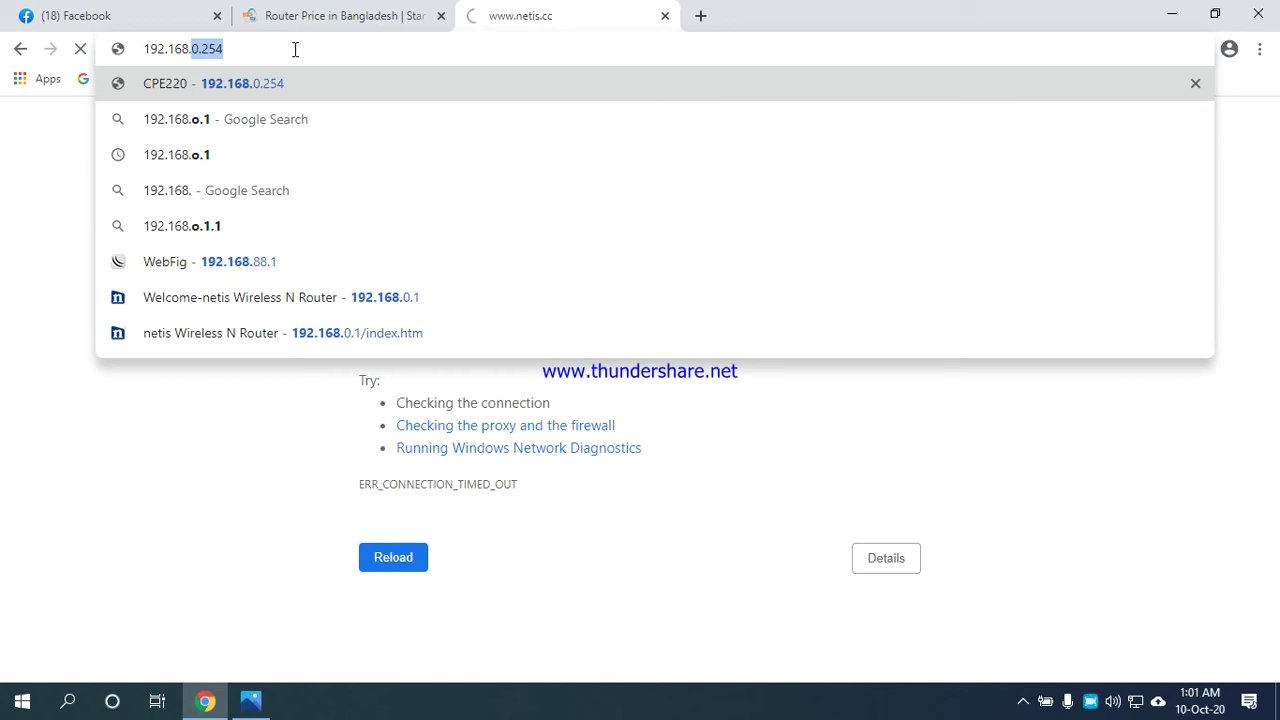
pyautogui.write('1.1')
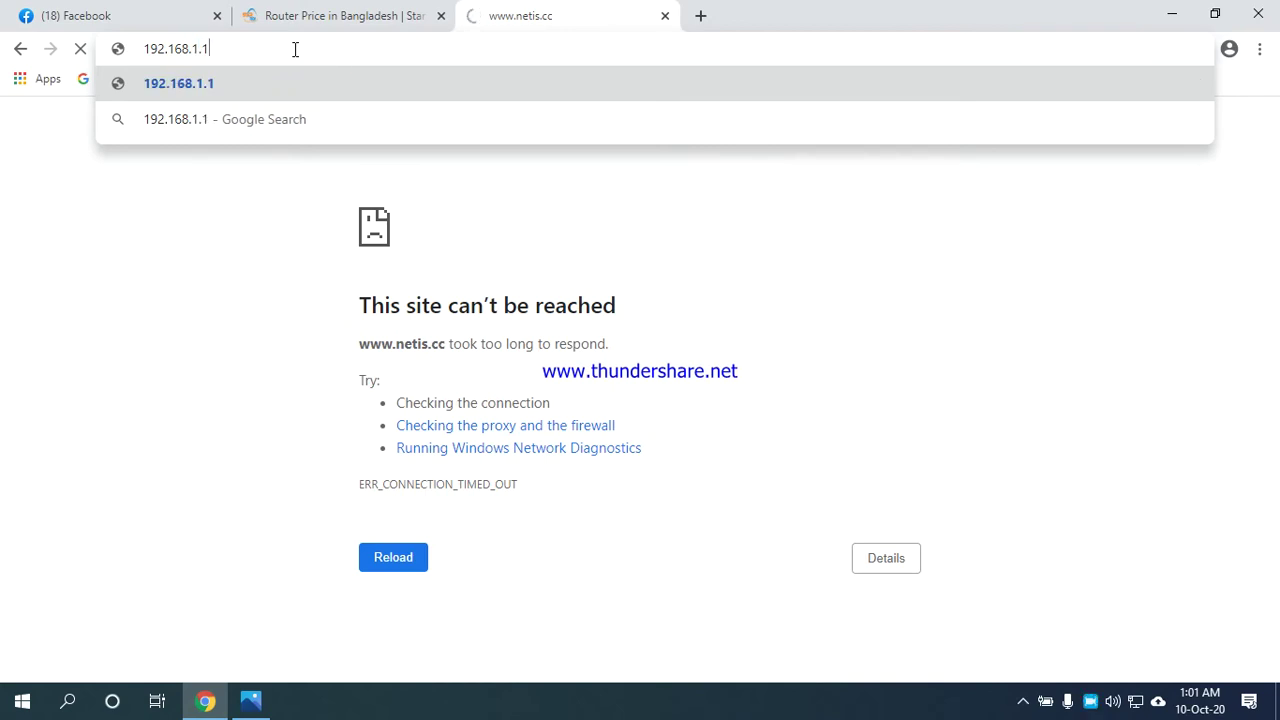
pyautogui.press('BackSpace')
pyautogui.press('BackSpace')
pyautogui.press('BackSpace')
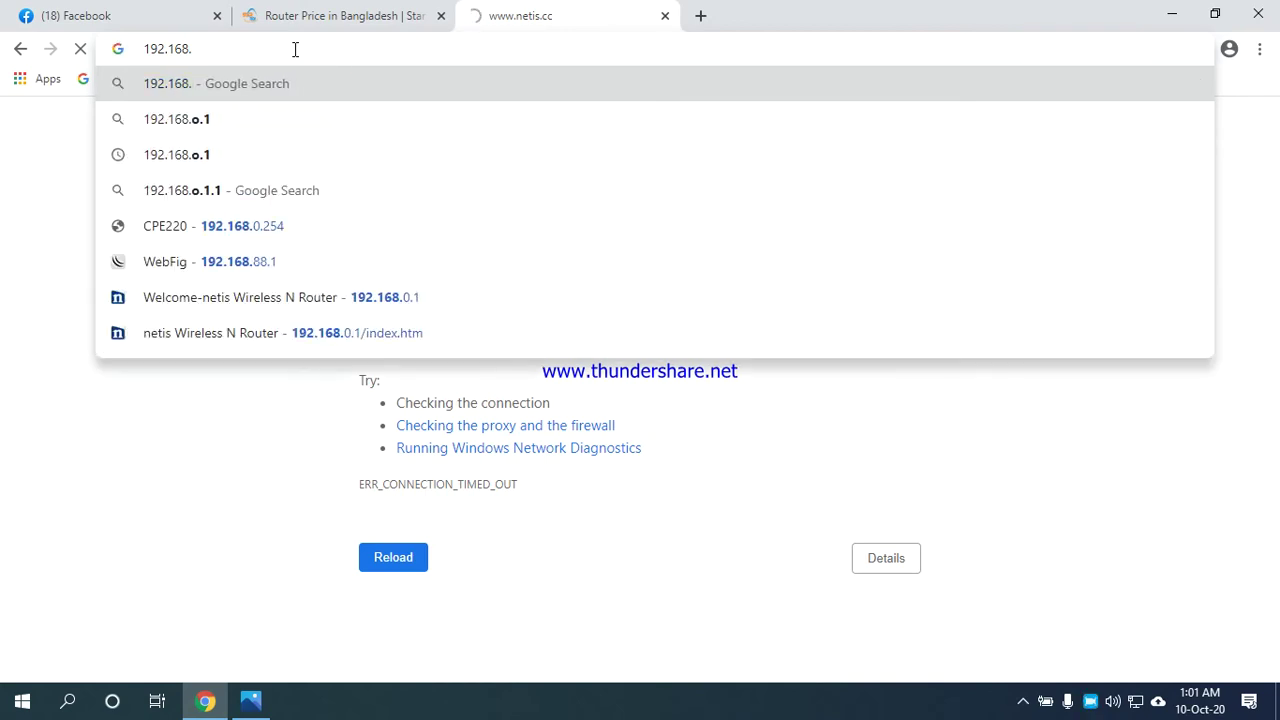
pyautogui.write('0.1')
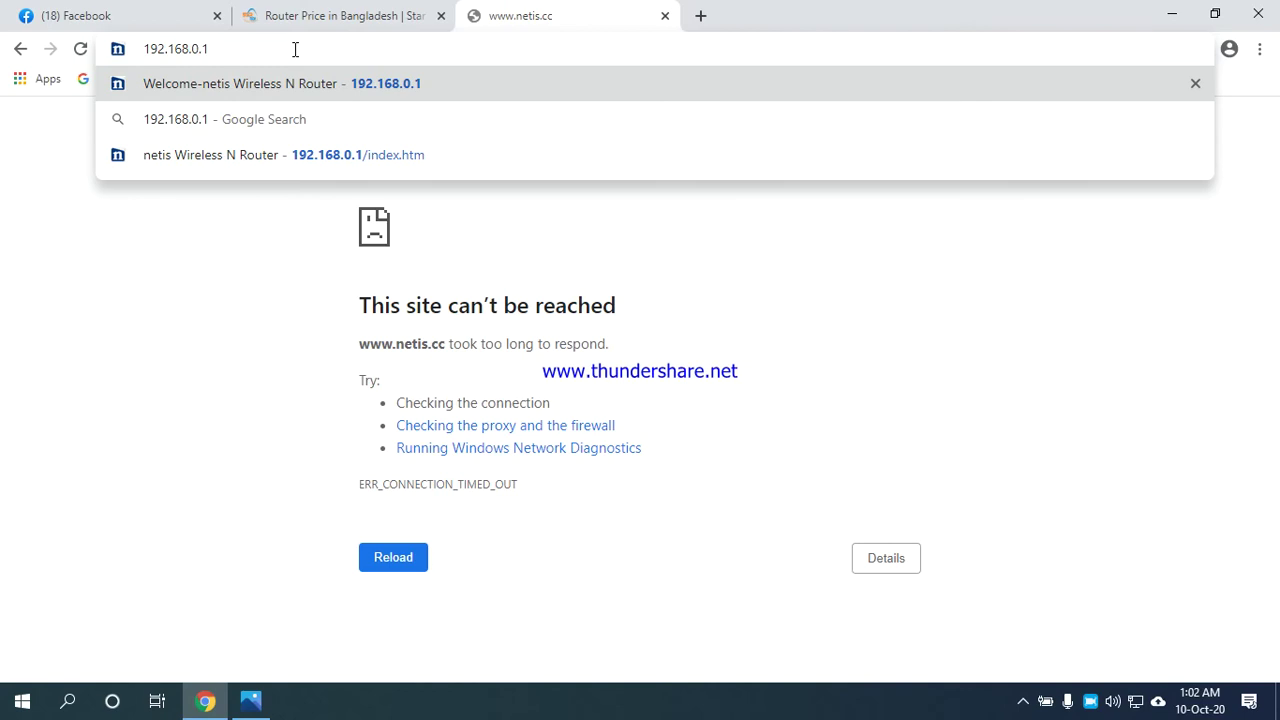
pyautogui.press('BackSpace')
pyautogui.press('BackSpace')
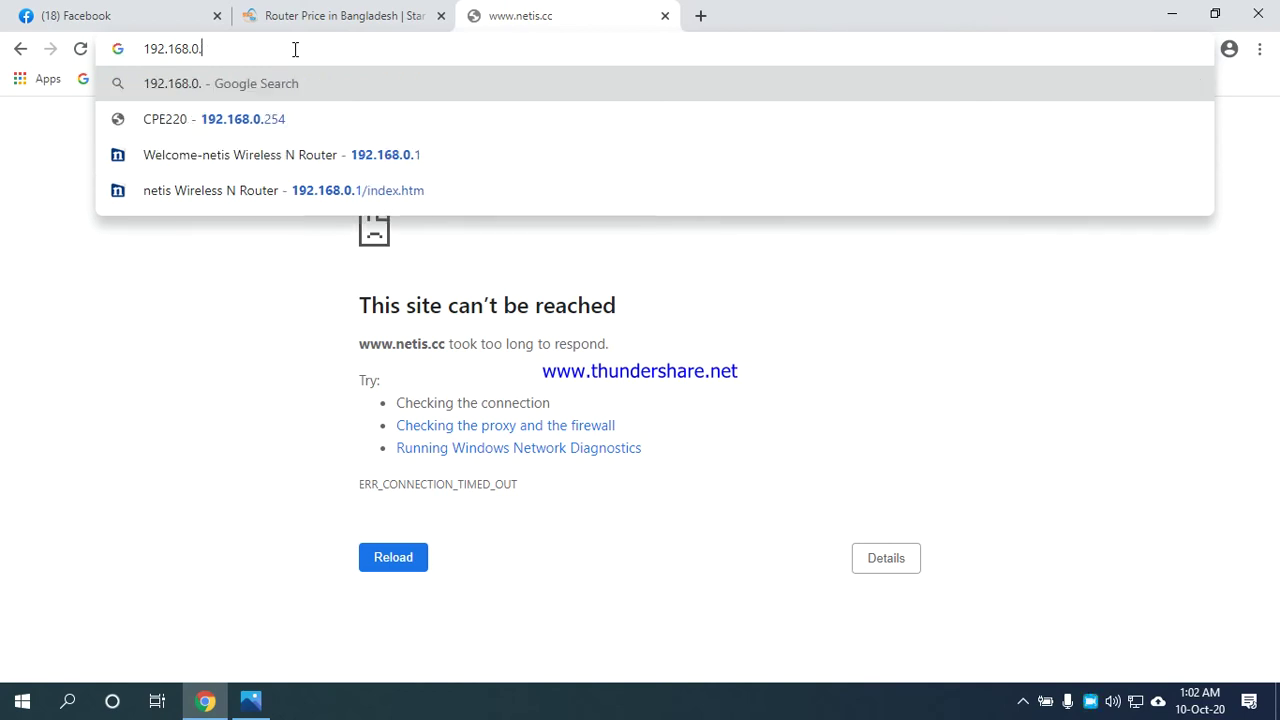
pyautogui.press('BackSpace')
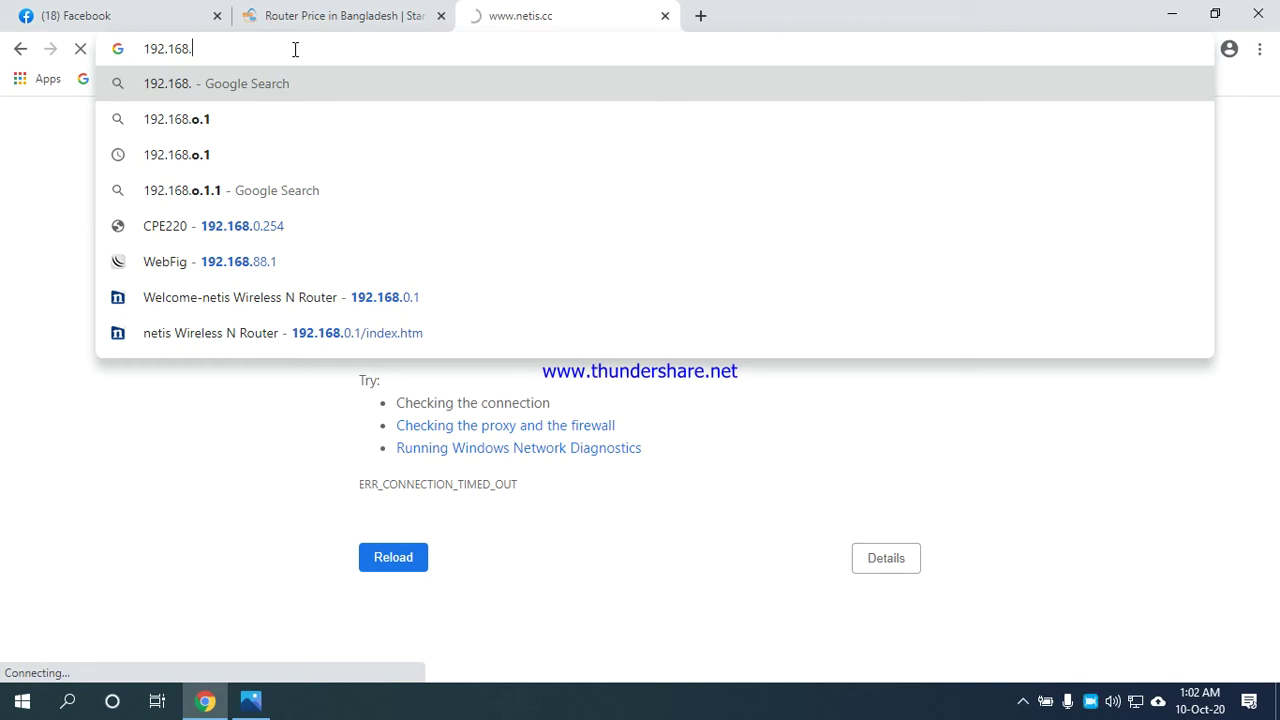
pyautogui.write('2.1')
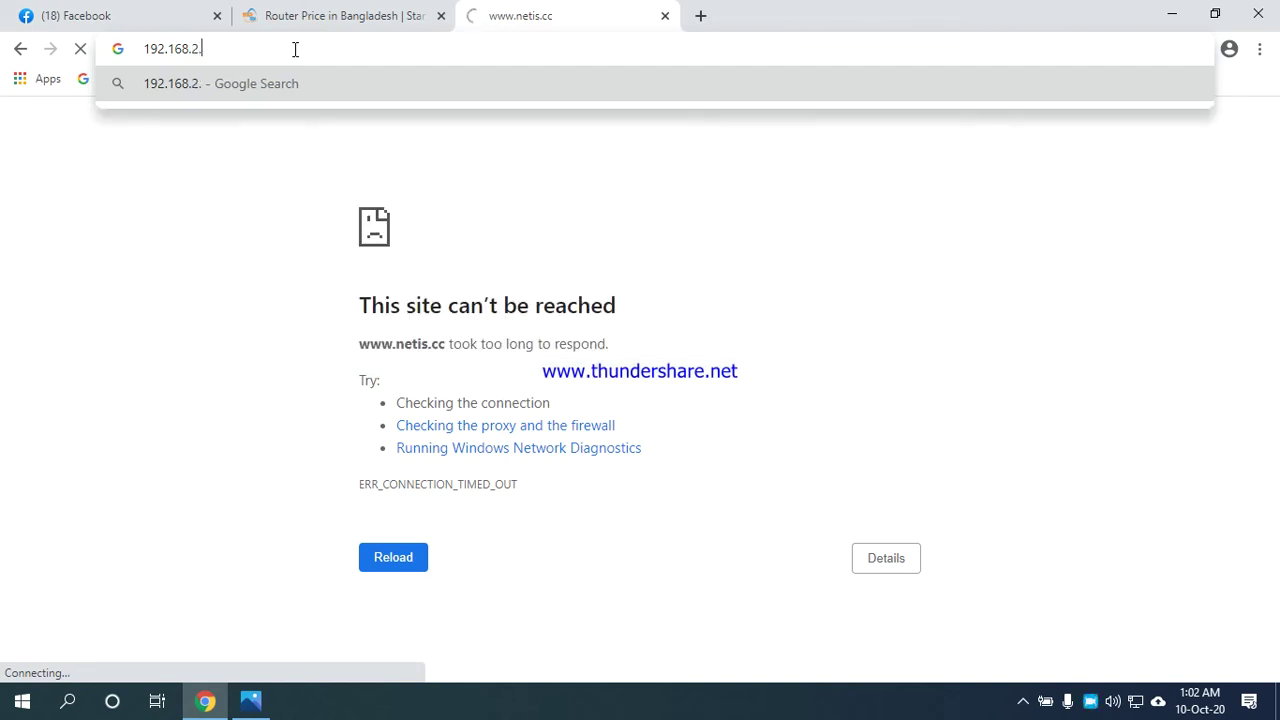
pyautogui.press('BackSpace')
pyautogui.press('BackSpace')
pyautogui.press('BackSpace')
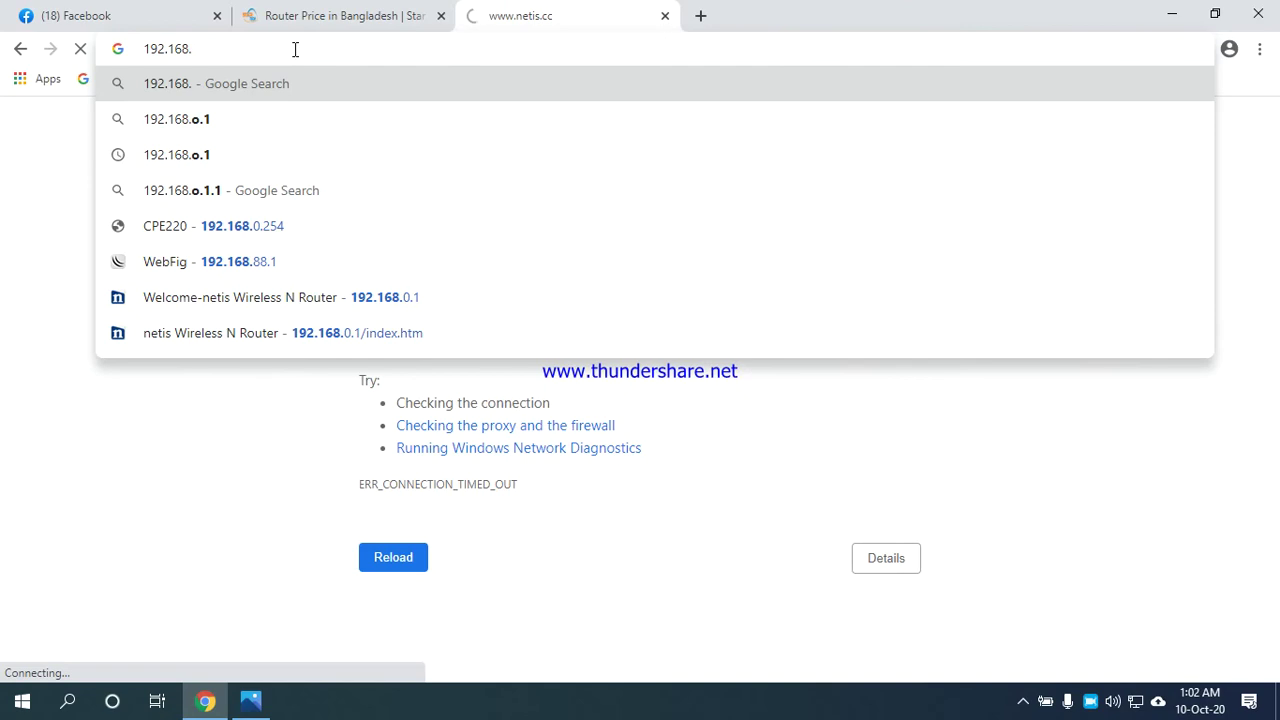
pyautogui.write('1.1')
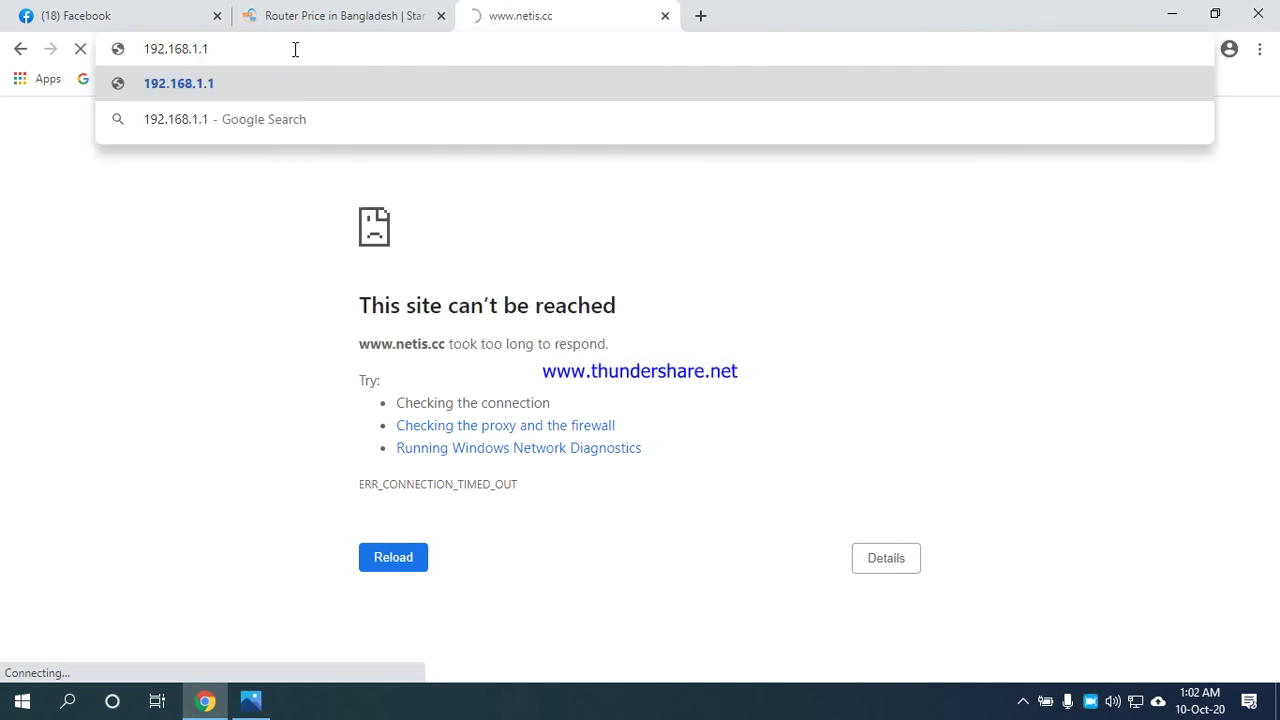
pyautogui.press('Return')
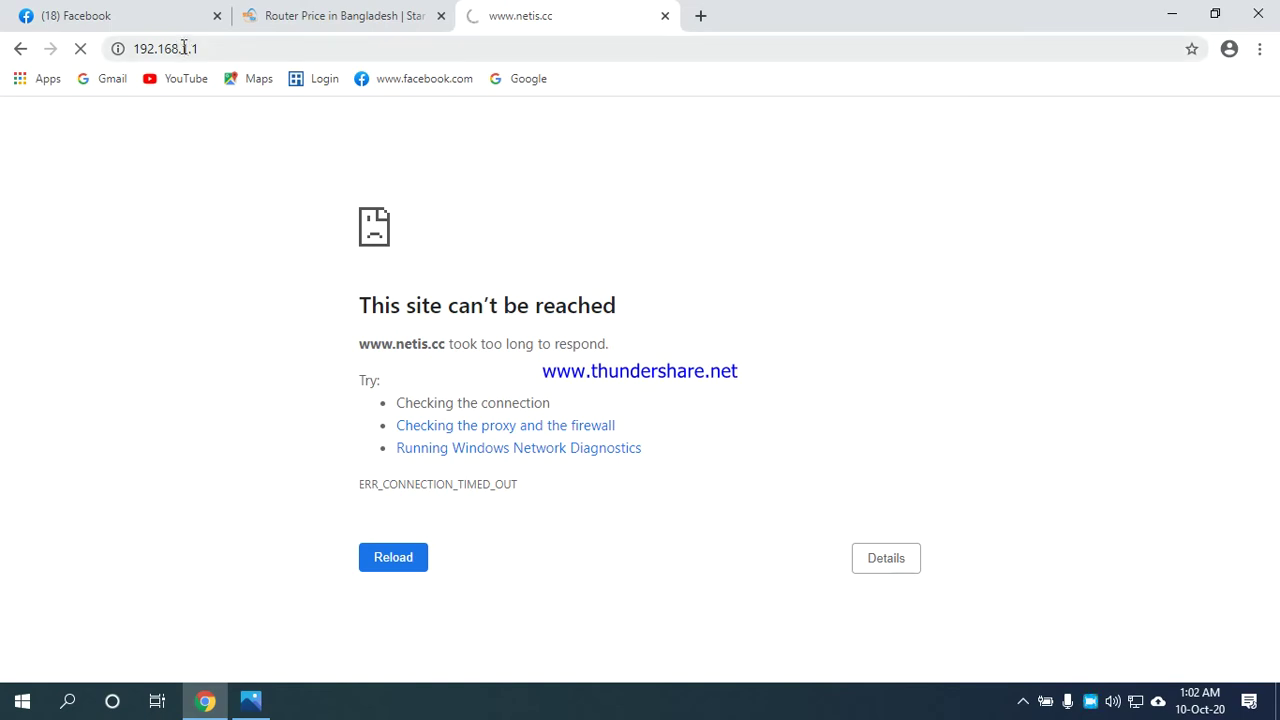
# Change the address to 192.168.0.1 to reach the netis Quick Setup page.
pyautogui.click(235, 48)
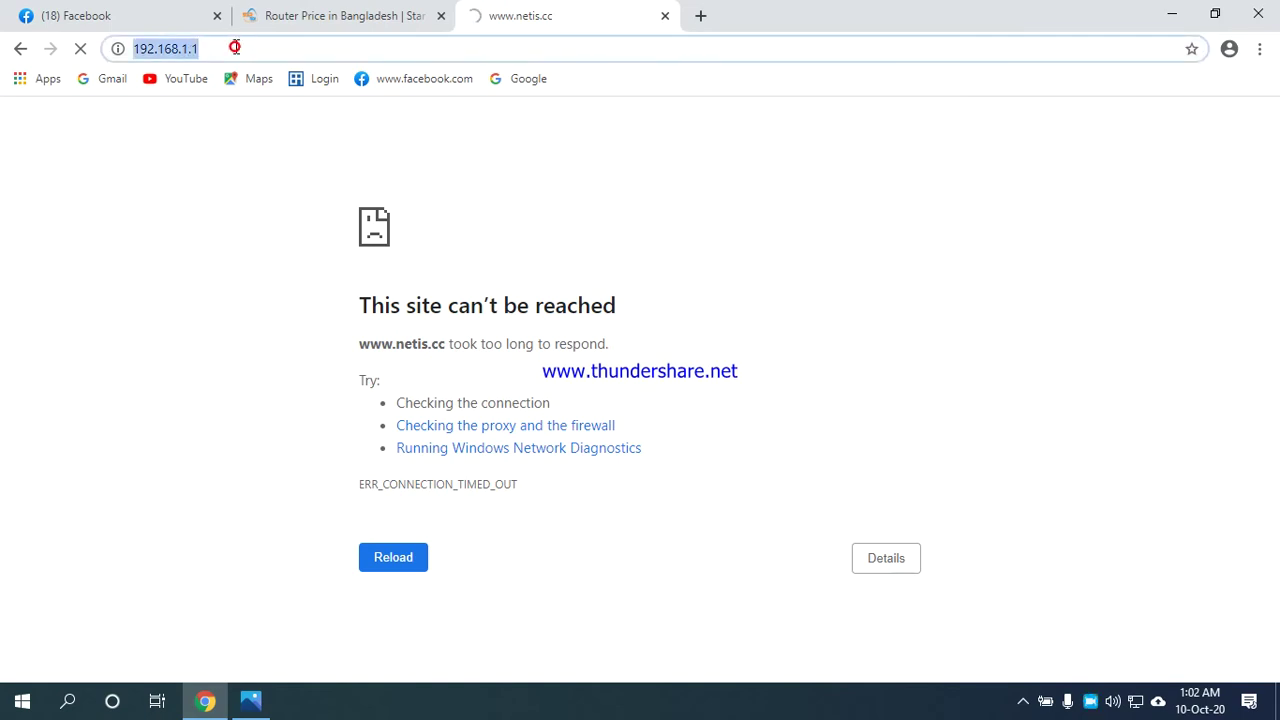
pyautogui.click(223, 49)
pyautogui.press('BackSpace')
pyautogui.press('BackSpace')
pyautogui.press('BackSpace')
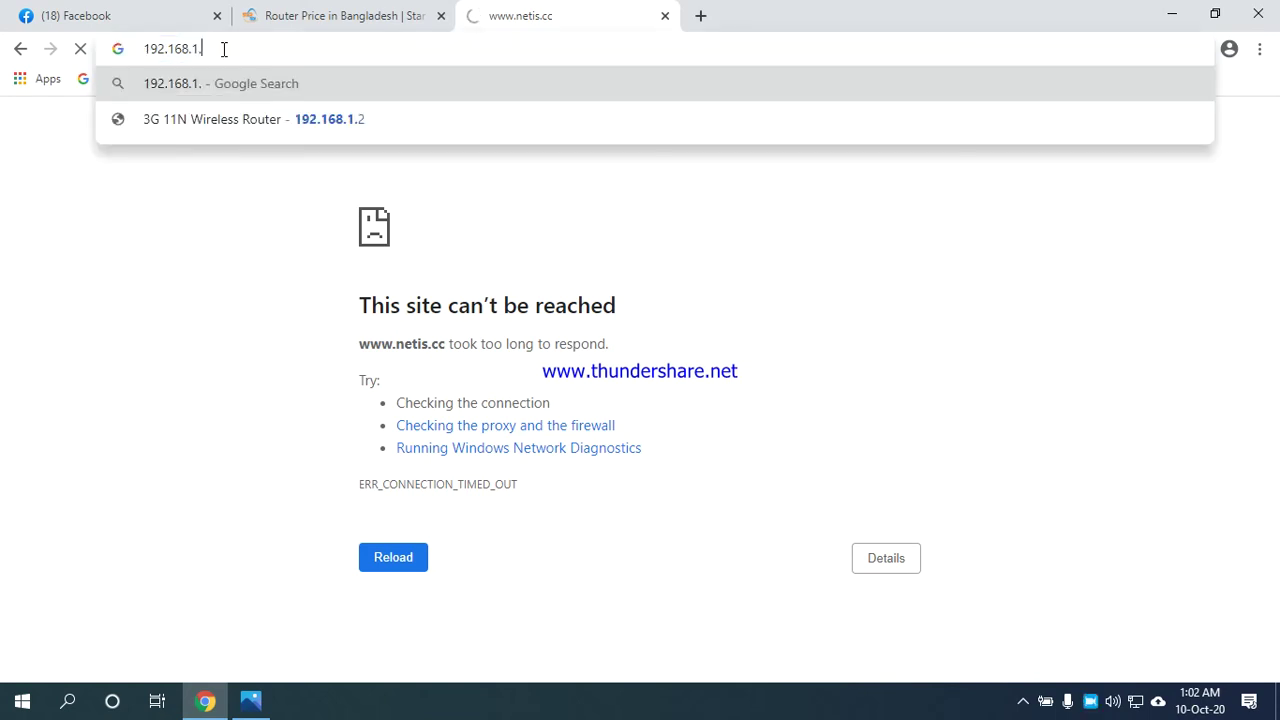
pyautogui.write('0.1')
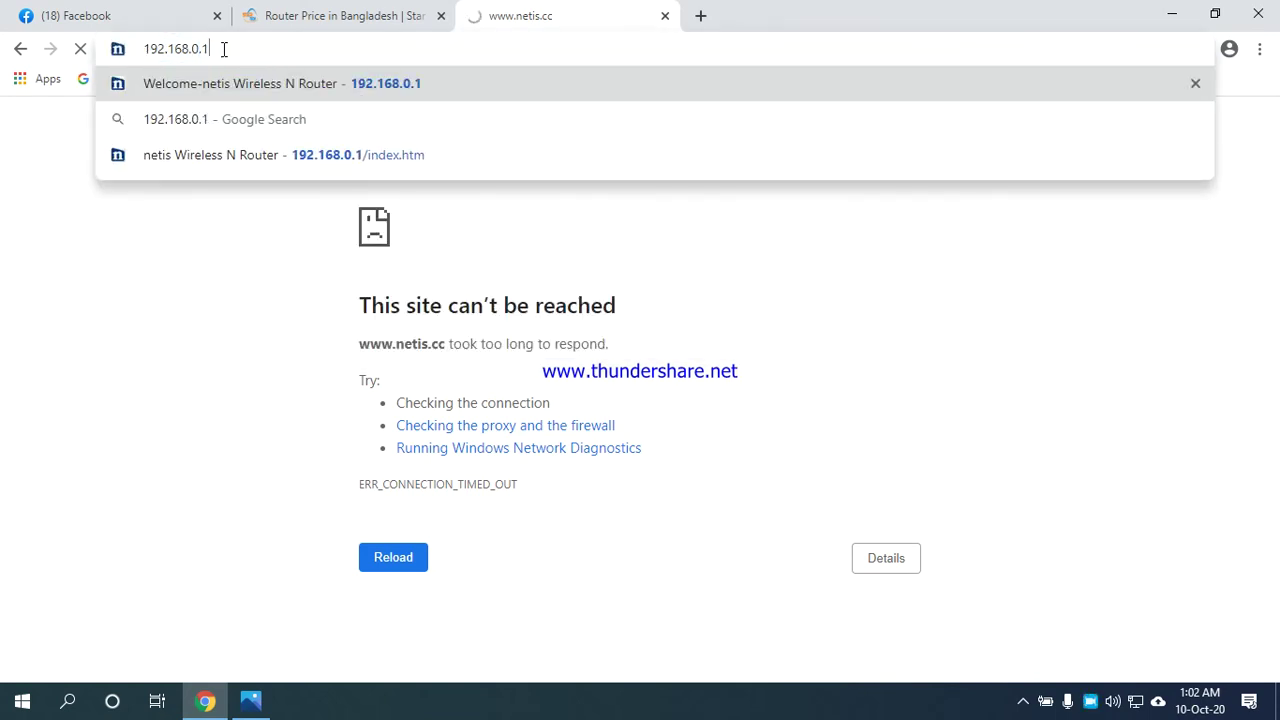
pyautogui.press('Return')
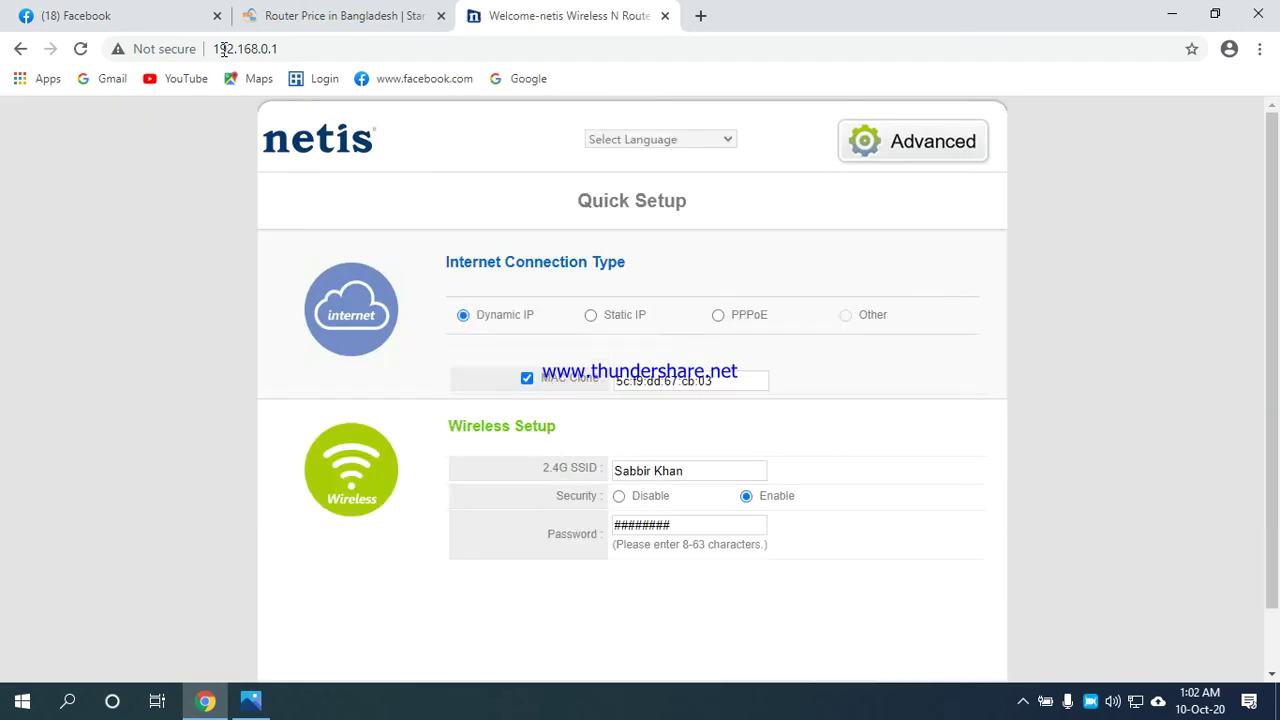
# Replace the Wireless Setup password with a new, longer password.
pyautogui.click(750, 527)
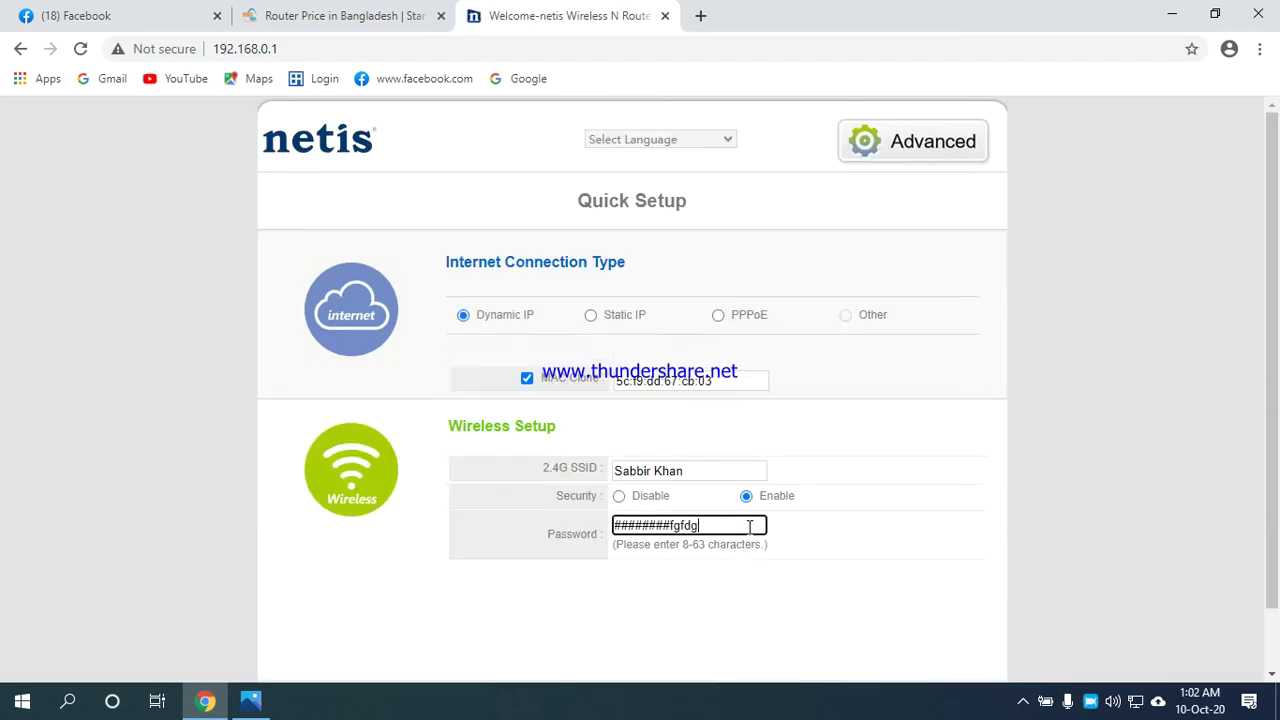
pyautogui.click(286, 48)
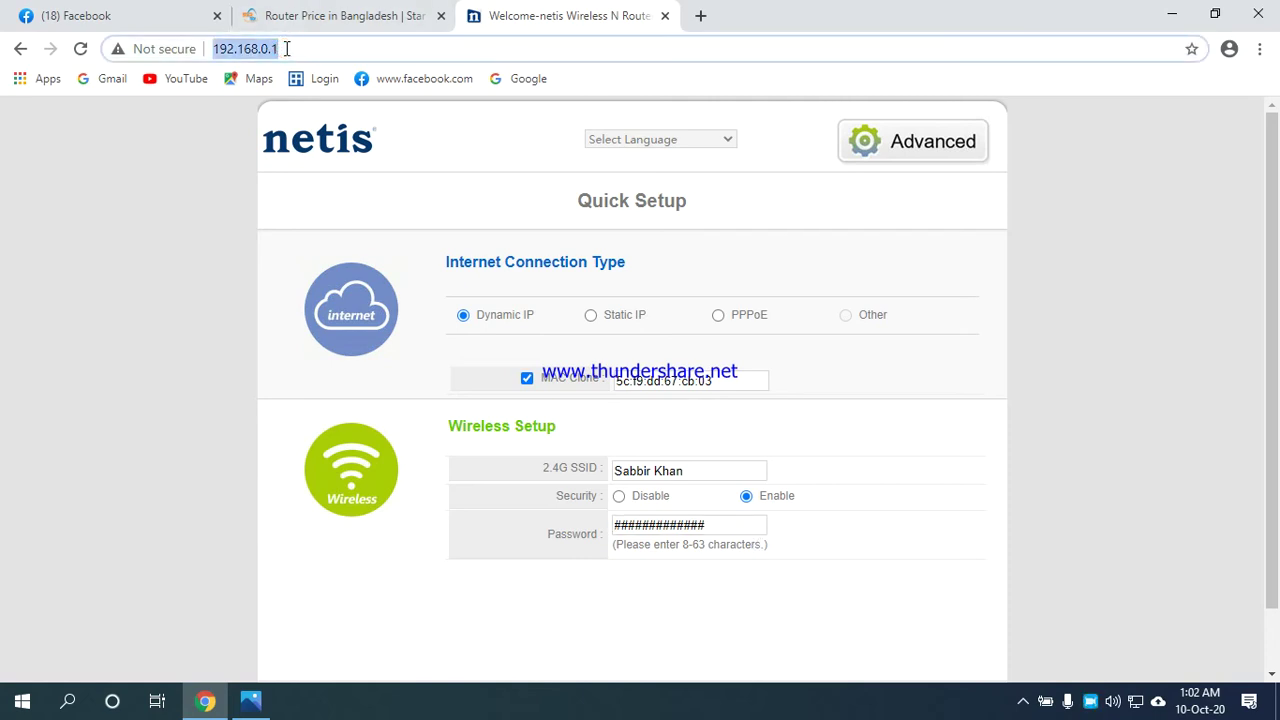
pyautogui.click(286, 48)
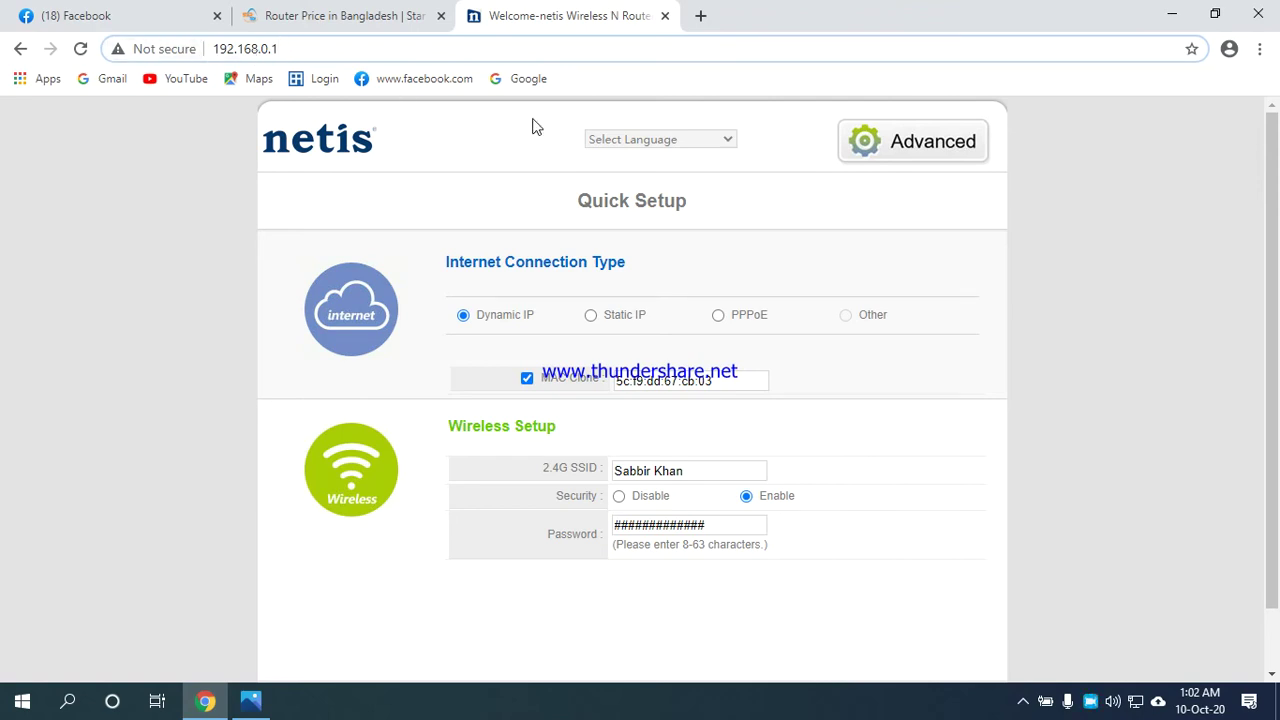
# Switch the Quick Setup language to English and select Dynamic IP as connection type.
pyautogui.scroll(5, 400, 184)
pyautogui.scroll(-2, 400, 184)
pyautogui.scroll(-3, 400, 184)
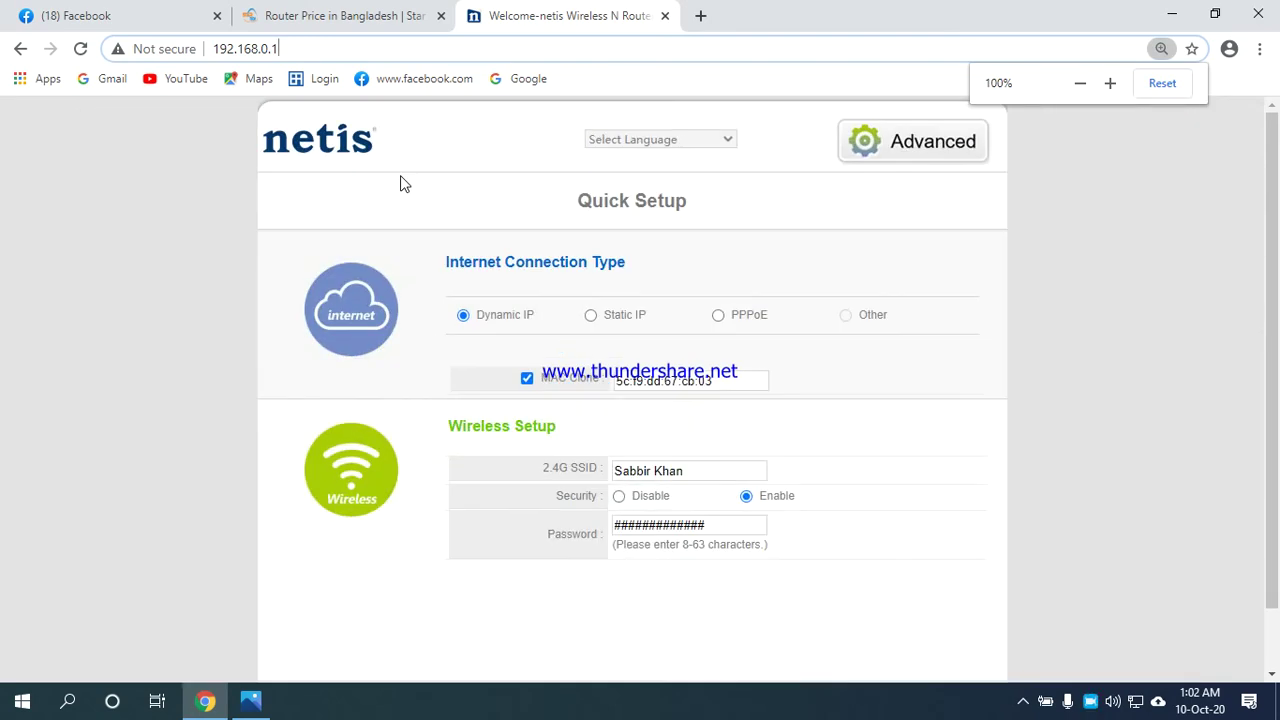
pyautogui.scroll(2, 400, 184)
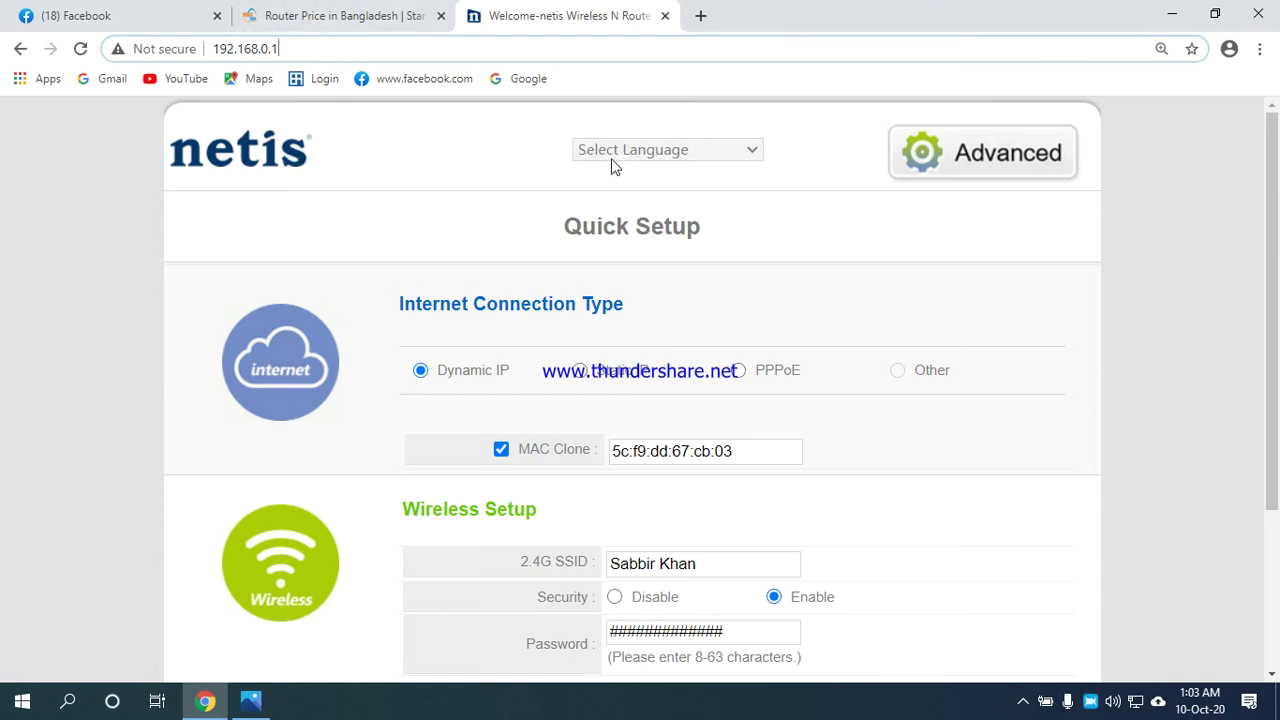
pyautogui.click(713, 150)
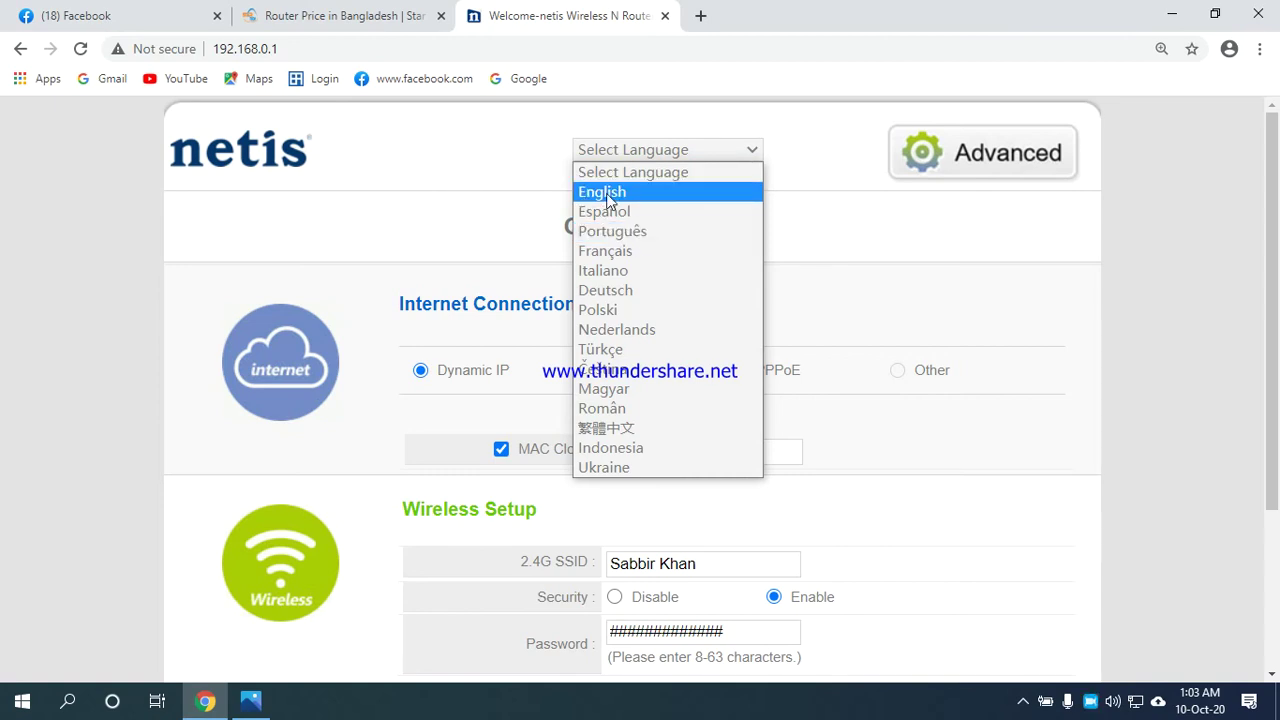
pyautogui.click(607, 195)
pyautogui.scroll(1, 465, 210)
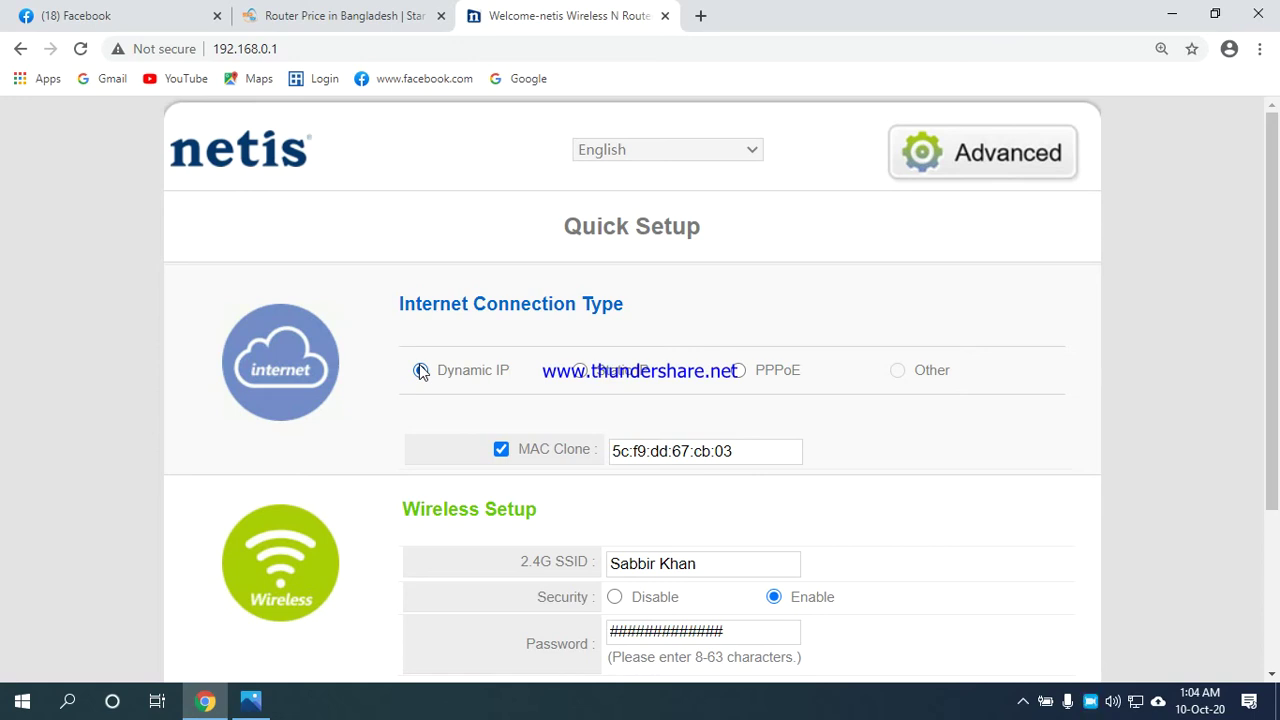
pyautogui.click(421, 371)
# Select Static IP to show the WAN IP, subnet mask, gateway and DNS fields.
pyautogui.click(581, 372)
pyautogui.scroll(-2, 584, 378)
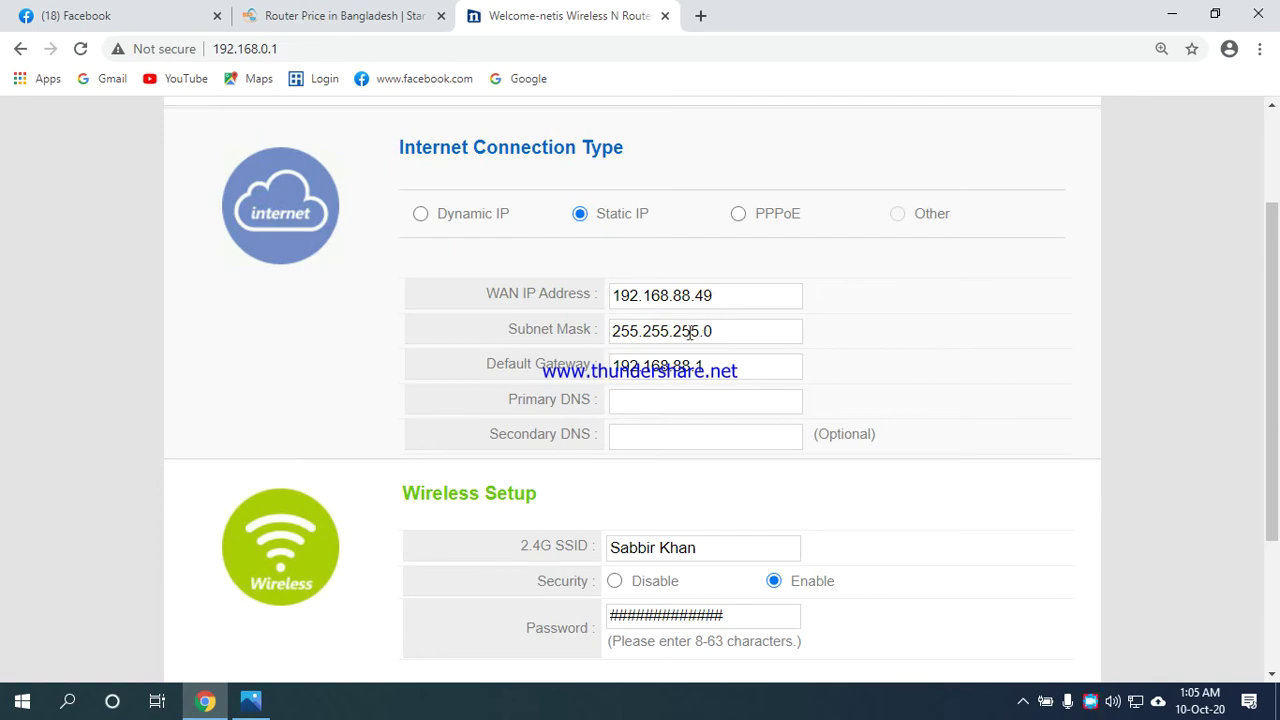
# Select PPPoE and enter a PPPoE username and password.
pyautogui.click(739, 216)
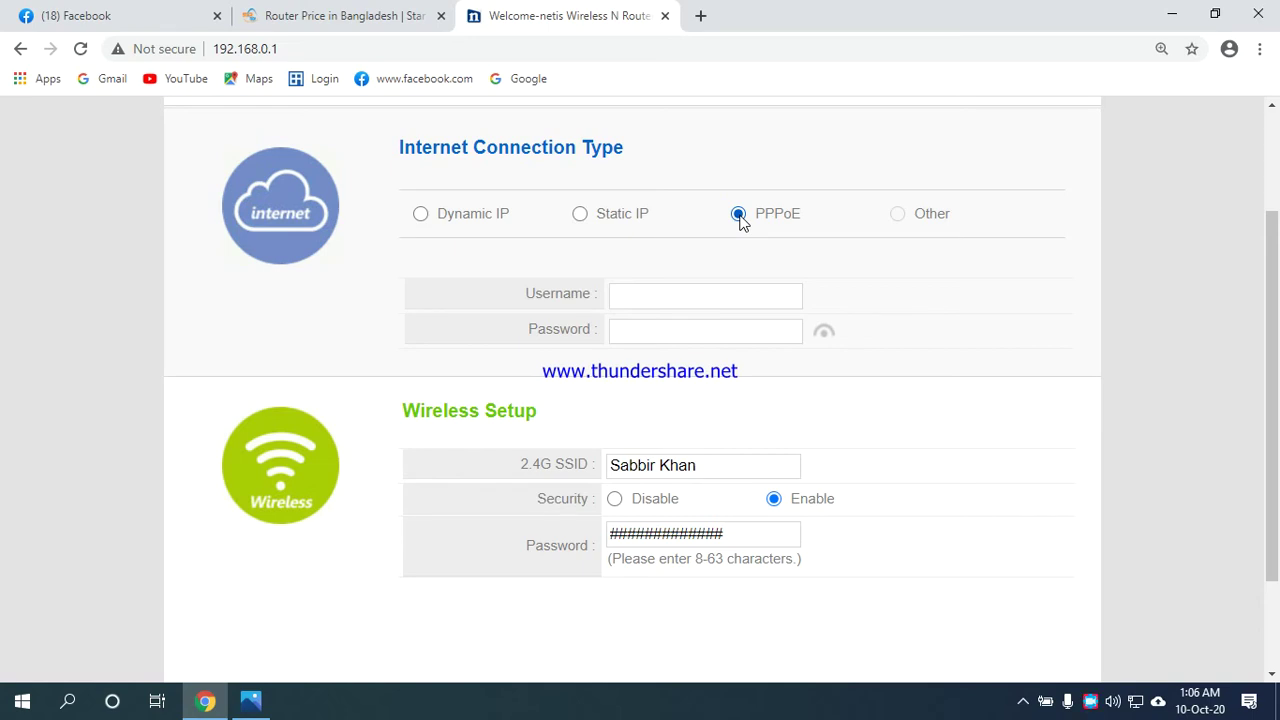
pyautogui.click(631, 293)
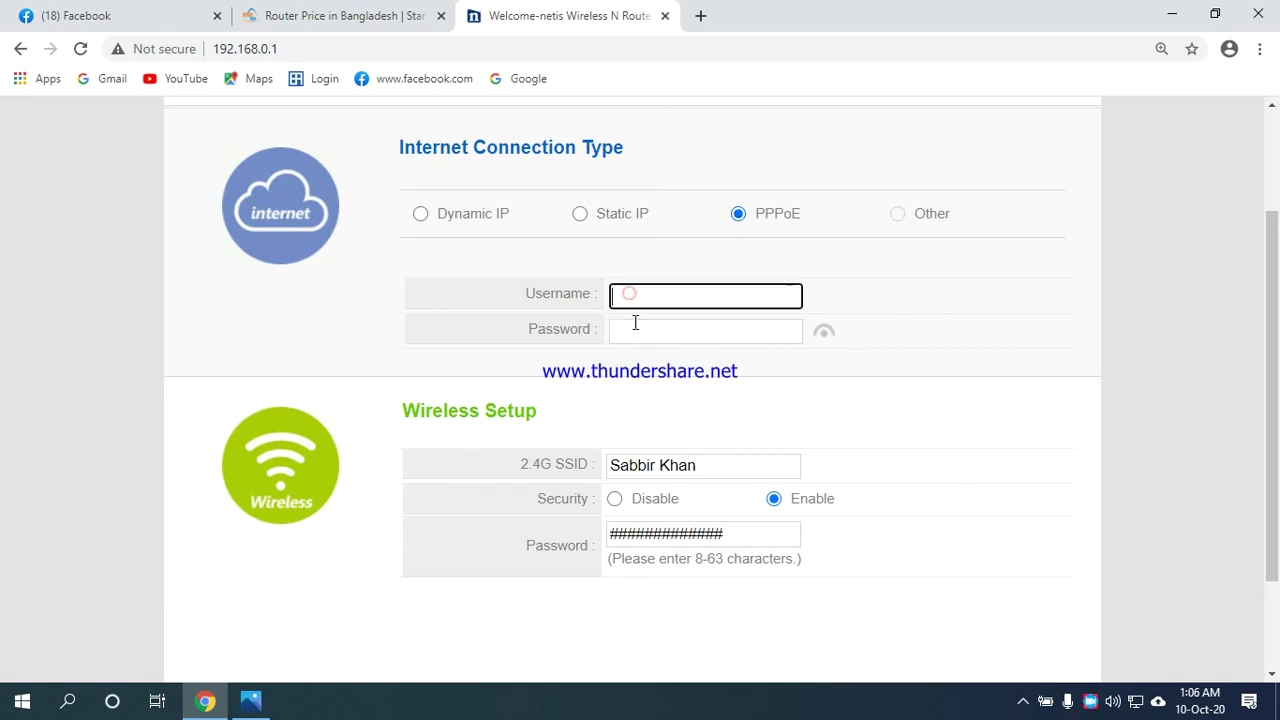
pyautogui.scroll(-2, 731, 409)
pyautogui.scroll(3, 701, 489)
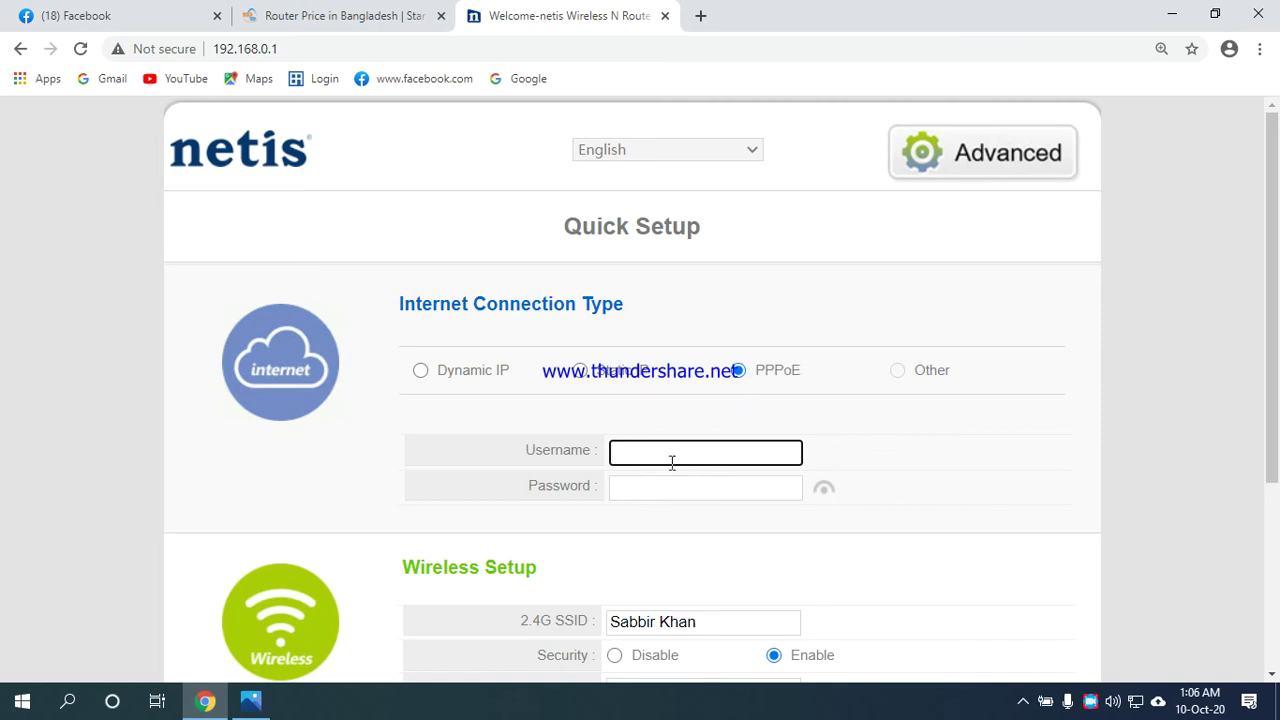
pyautogui.write('sabbir.386')
pyautogui.click(679, 494)
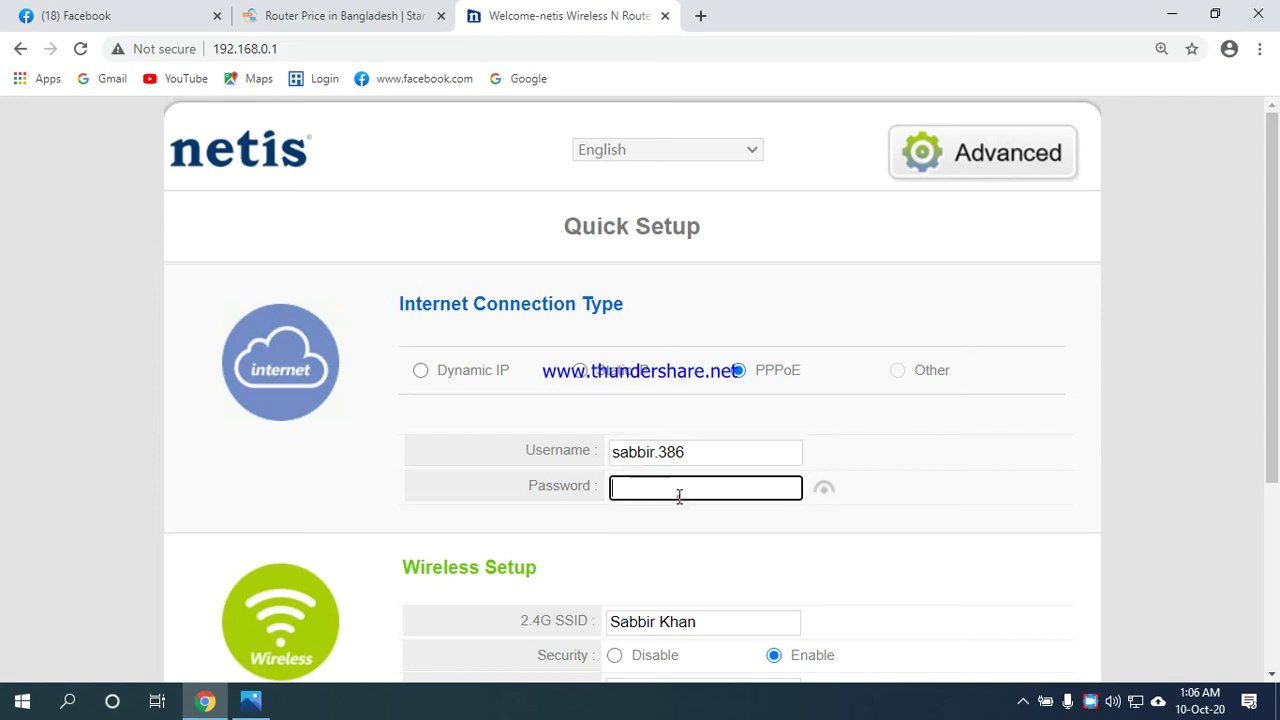
pyautogui.write('•••••')
# Erase the PPPoE username and password and switch back to Dynamic IP.
pyautogui.moveTo(679, 496); pyautogui.dragTo(571, 491)
pyautogui.press('BackSpace')
pyautogui.moveTo(757, 451); pyautogui.dragTo(549, 449)
pyautogui.press('BackSpace')
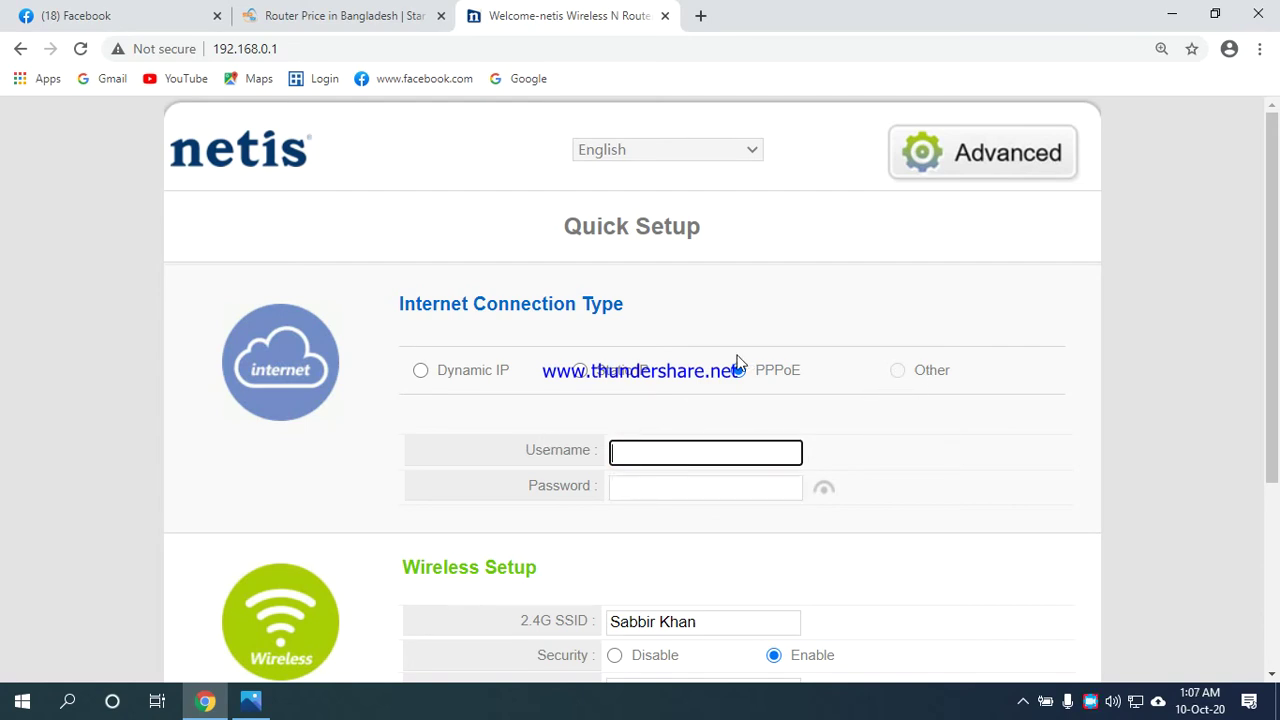
pyautogui.scroll(-2, 736, 362)
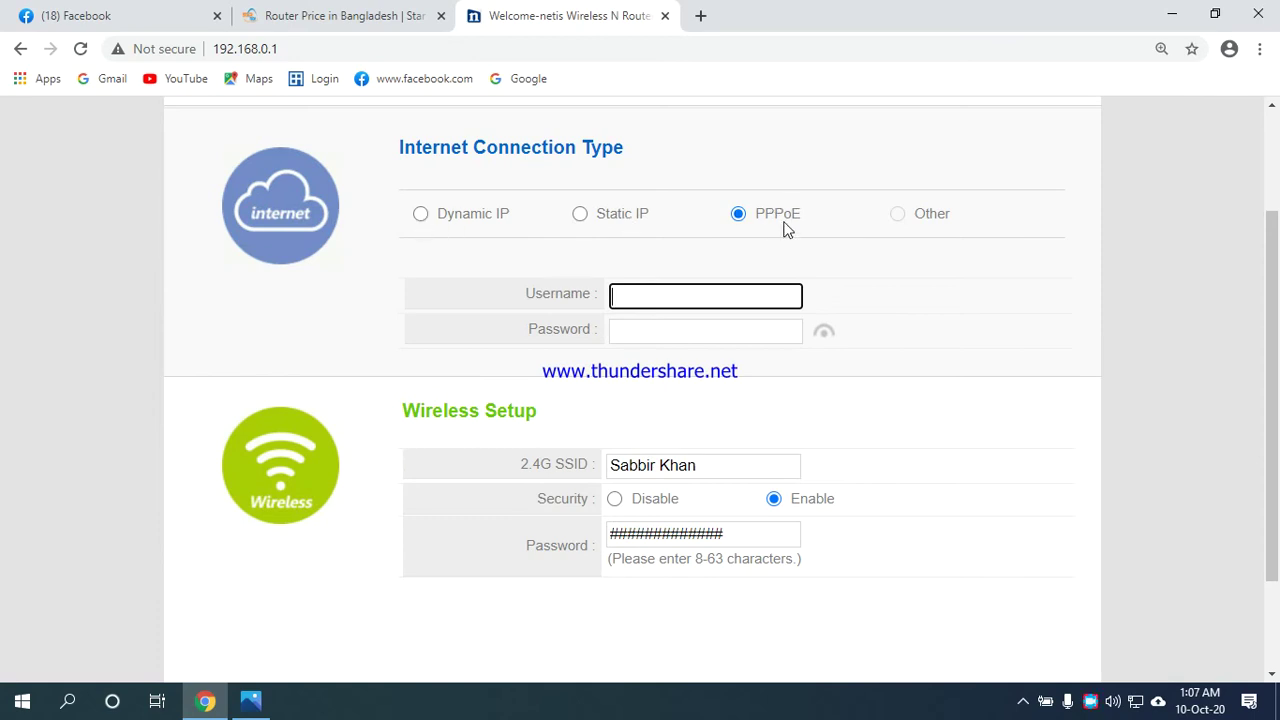
pyautogui.click(421, 214)
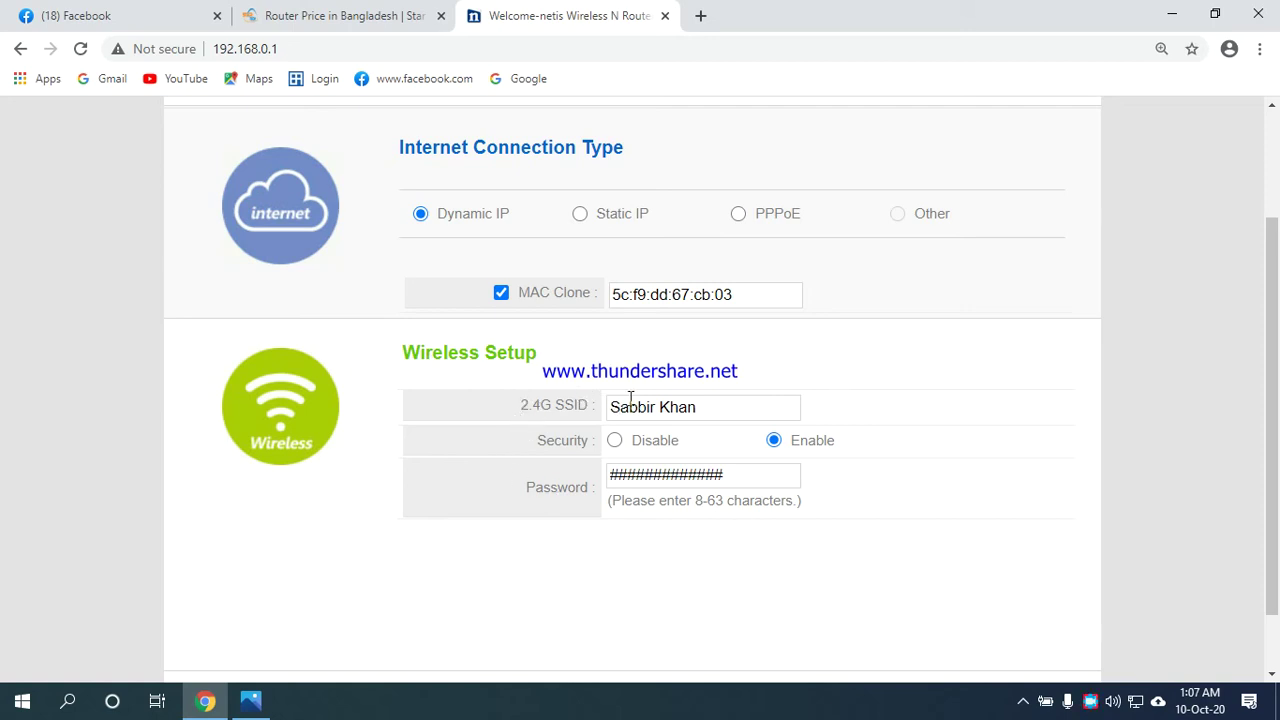
# Open the Advanced Status page showing the DHCP WAN link at IP 192.168.88.9.
pyautogui.click(710, 407)
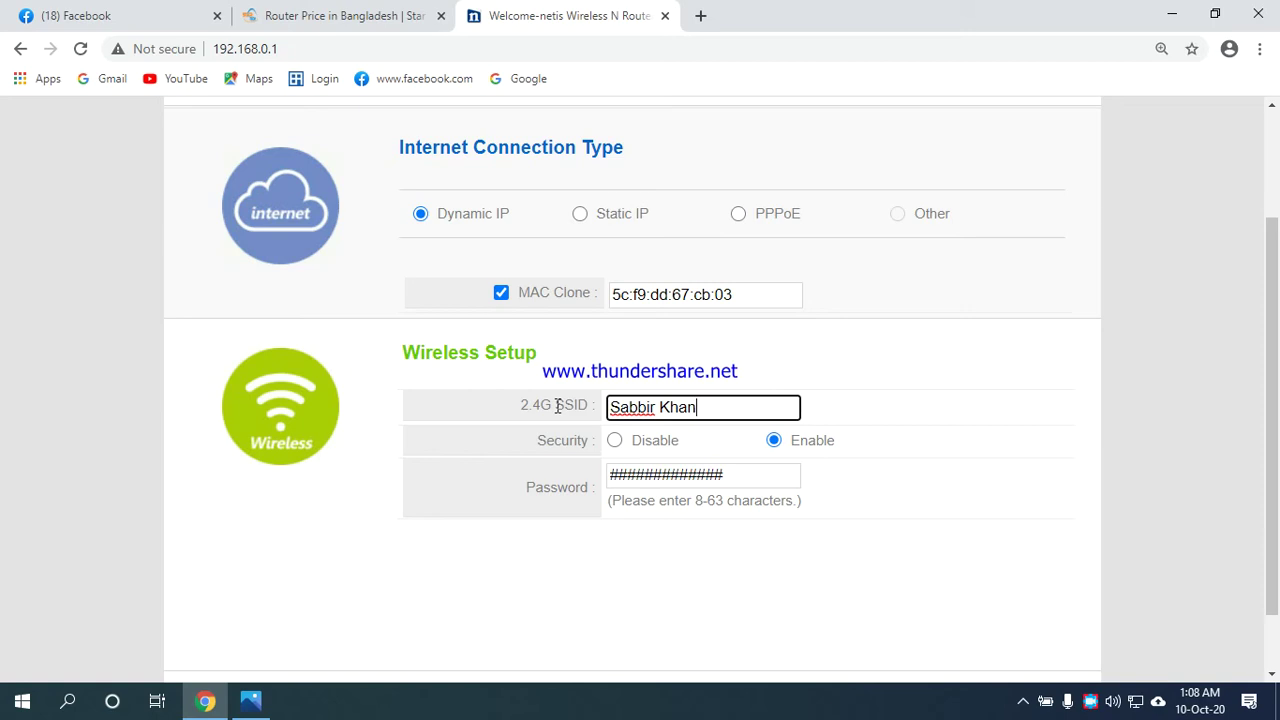
pyautogui.scroll(2, 680, 417)
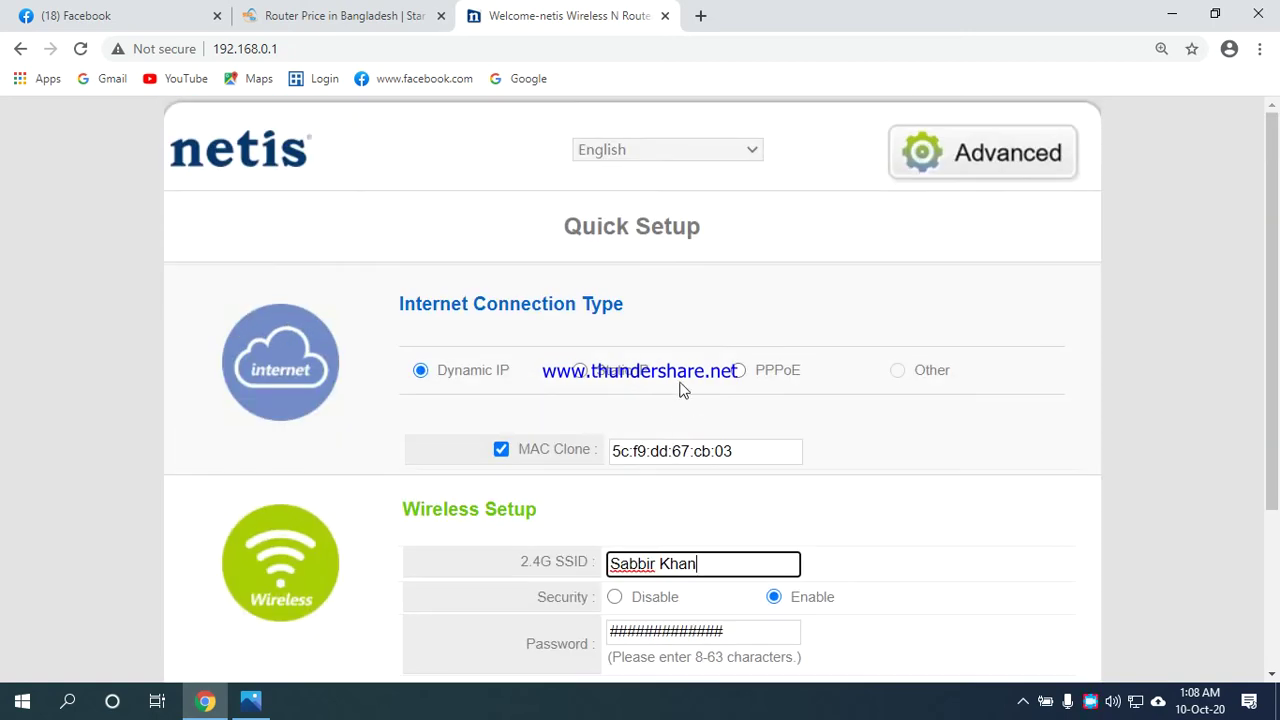
pyautogui.scroll(-3, 685, 410)
pyautogui.scroll(3, 693, 445)
pyautogui.click(970, 160)
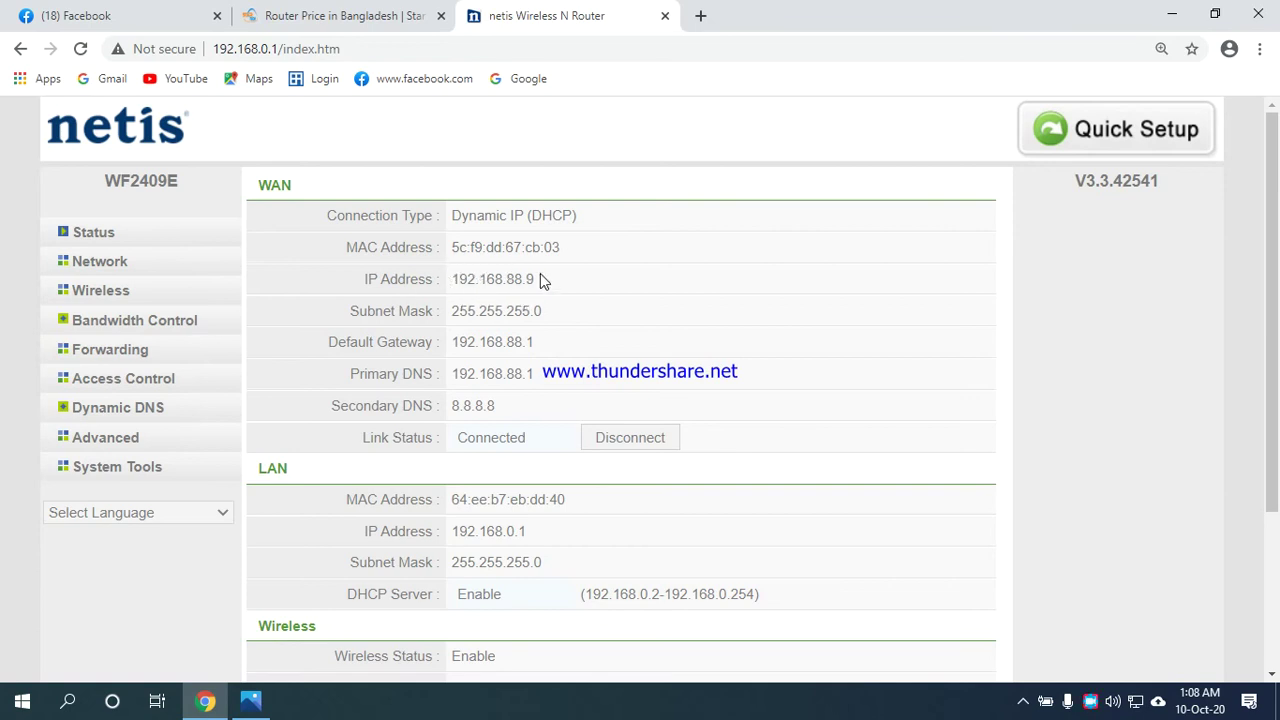
pyautogui.scroll(6, 571, 286)
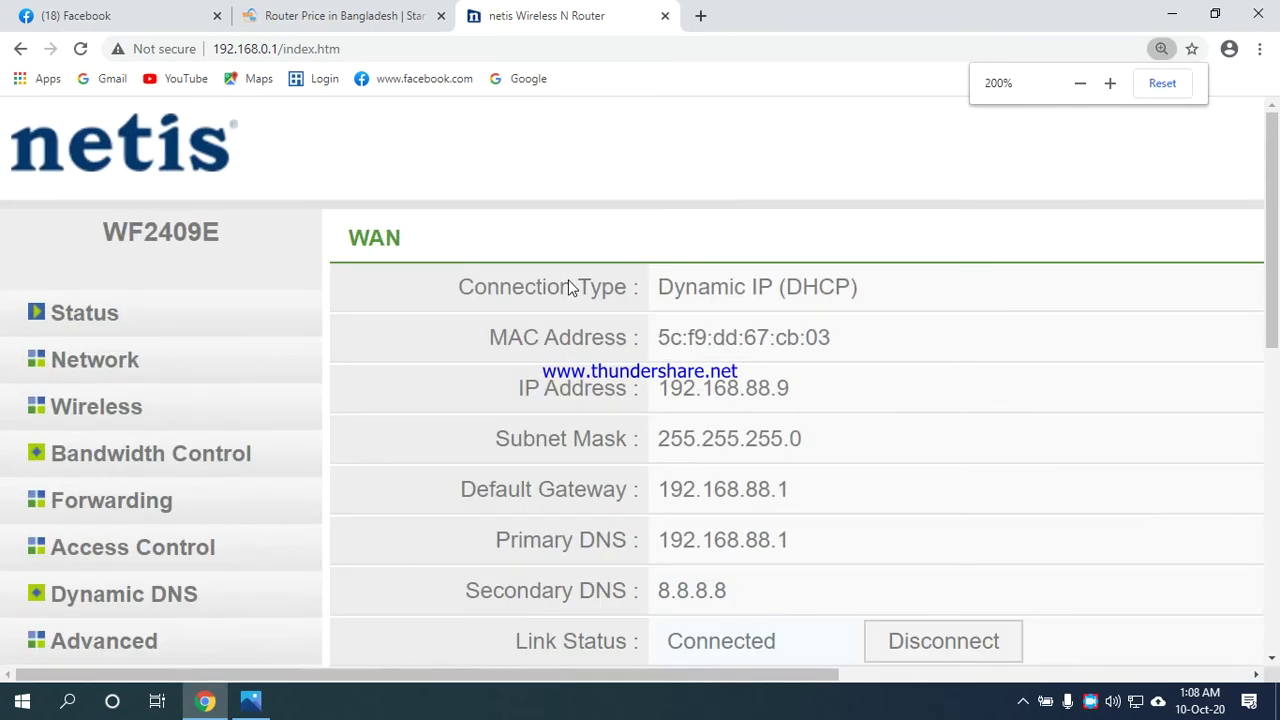
pyautogui.scroll(-3, 640, 480)
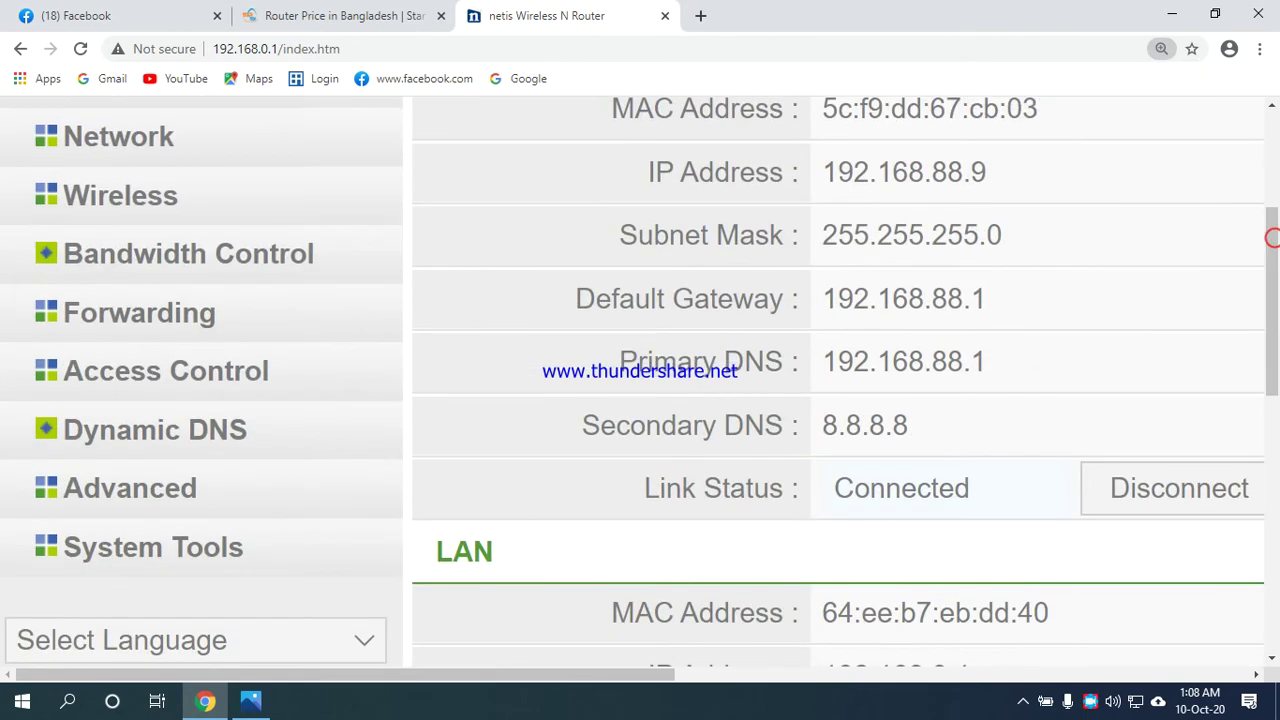
pyautogui.moveTo(605, 676); pyautogui.dragTo(760, 677)
pyautogui.scroll(-1, 694, 518)
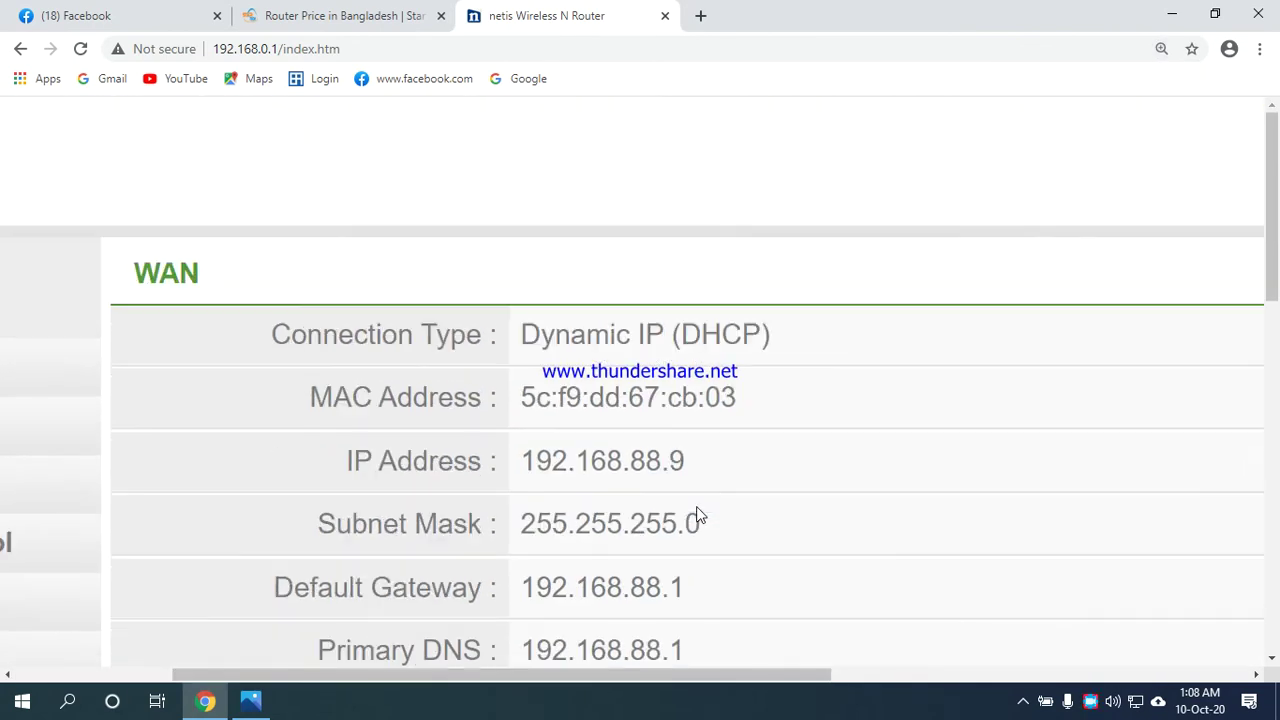
pyautogui.scroll(-2, 628, 514)
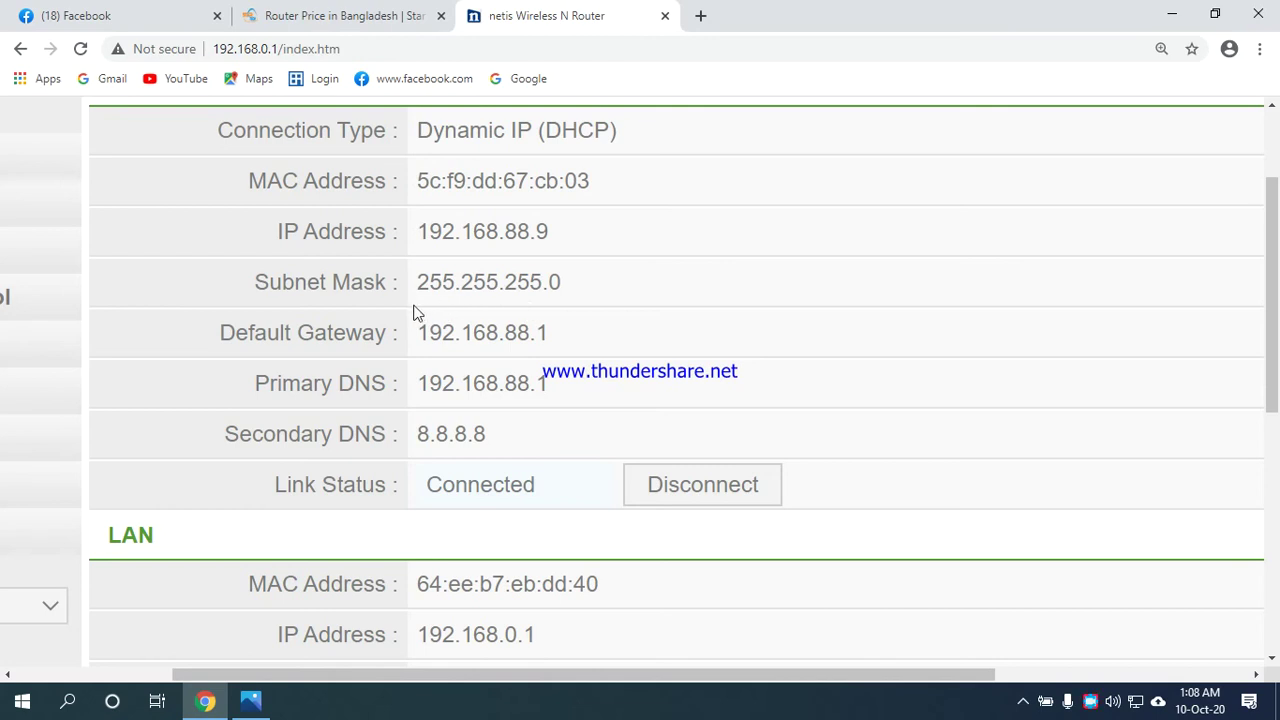
pyautogui.scroll(-3, 423, 355)
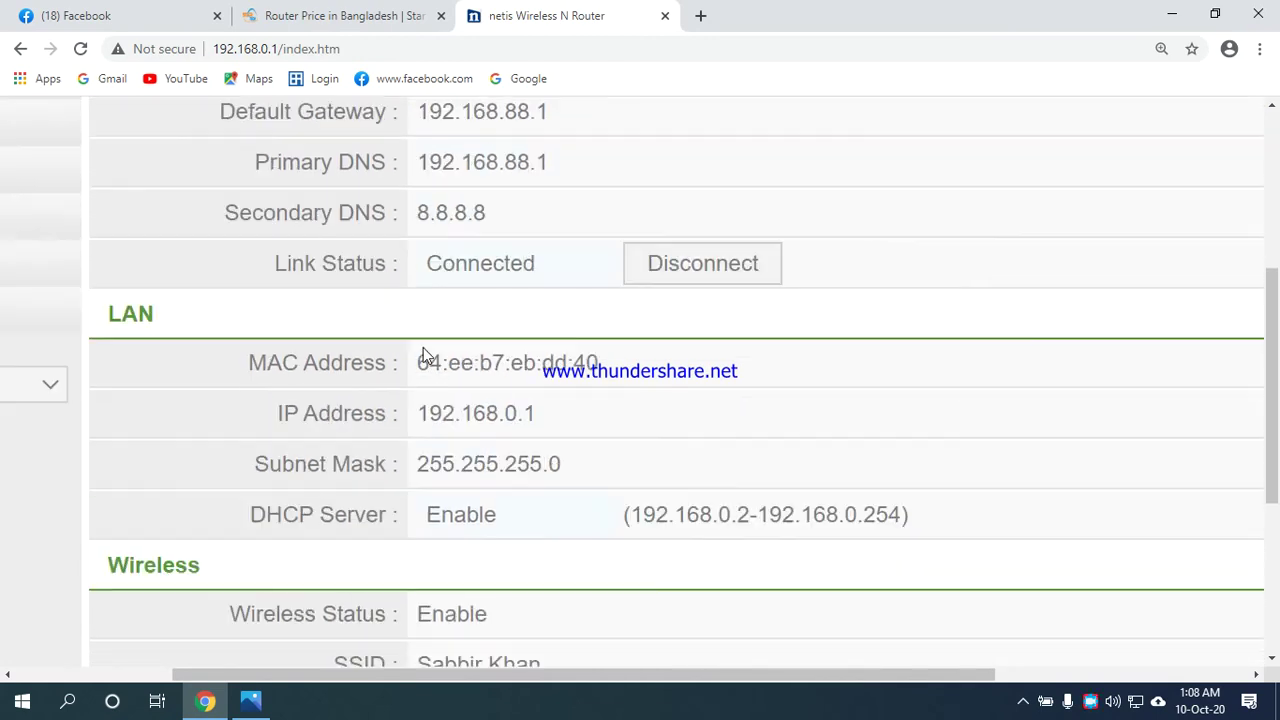
pyautogui.scroll(2, 423, 354)
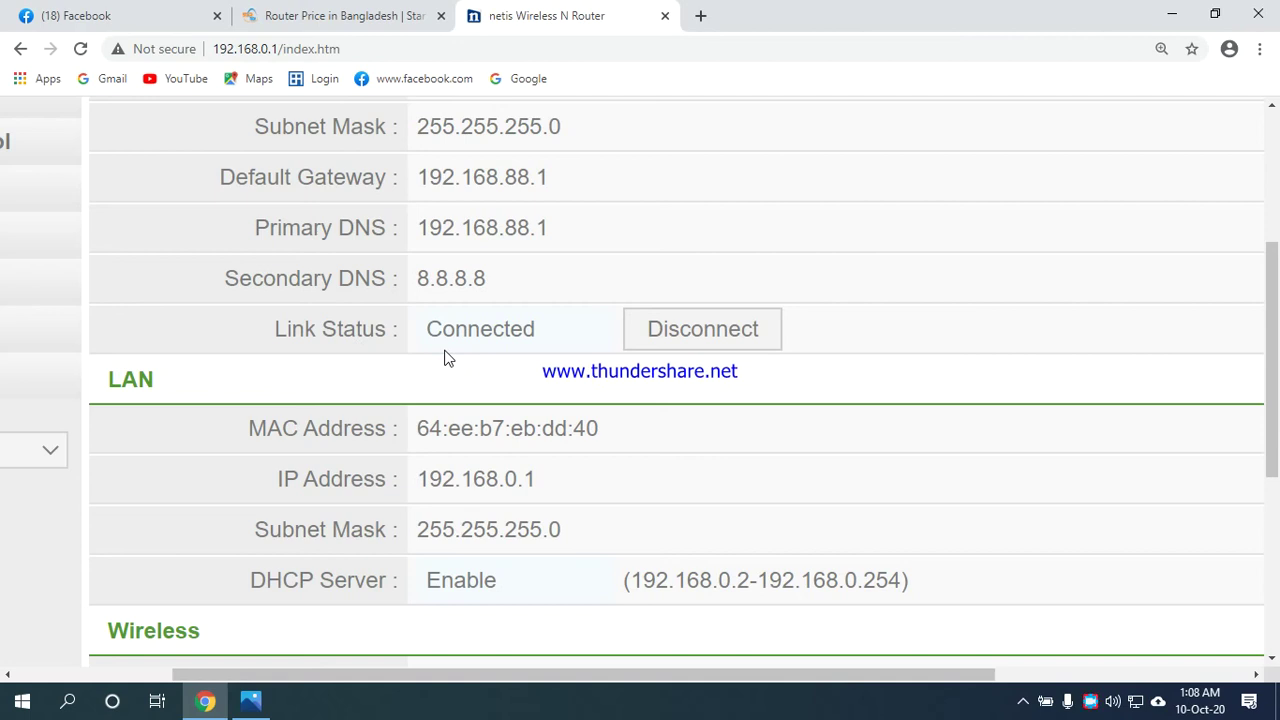
pyautogui.scroll(-2, 447, 358)
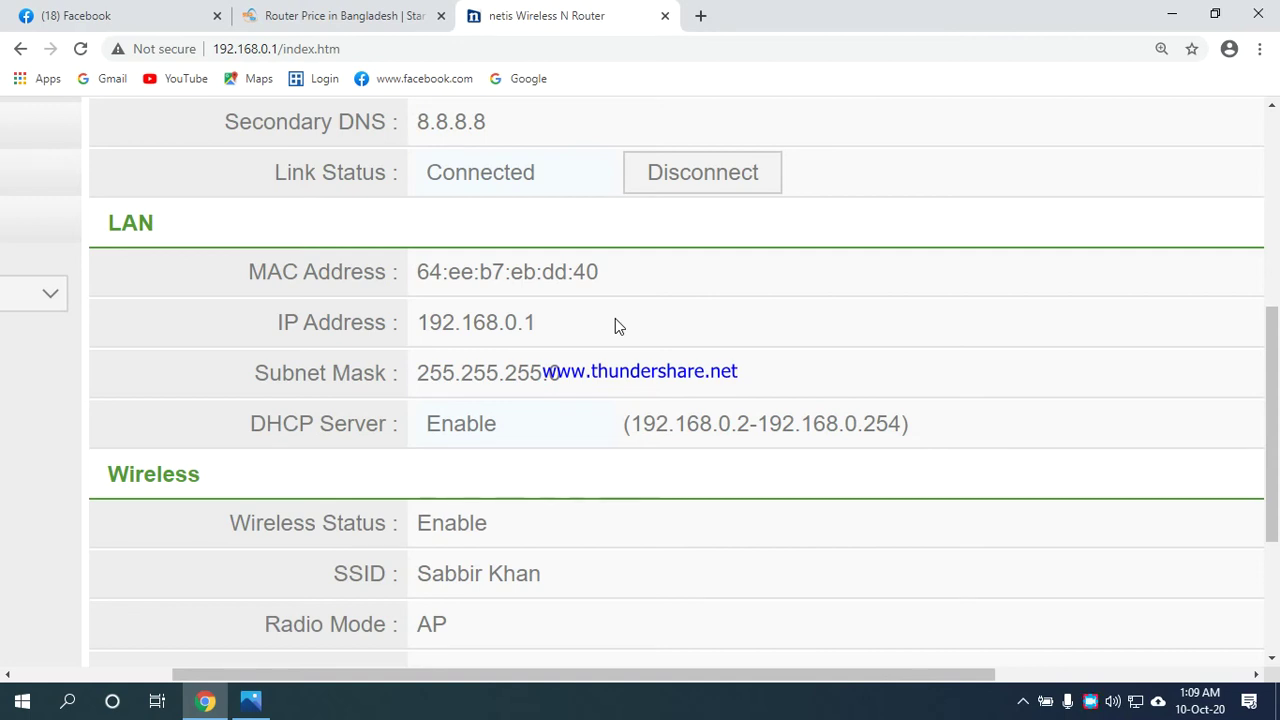
pyautogui.scroll(-2, 443, 377)
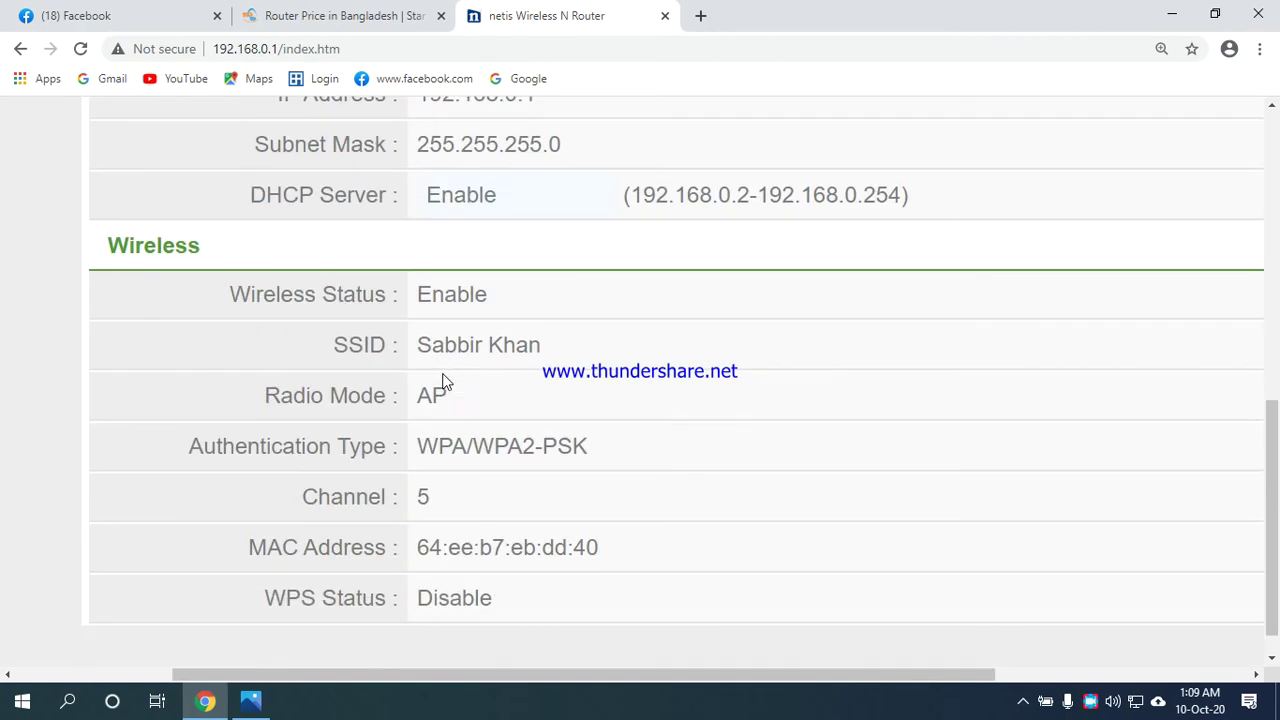
pyautogui.scroll(-1, 443, 377)
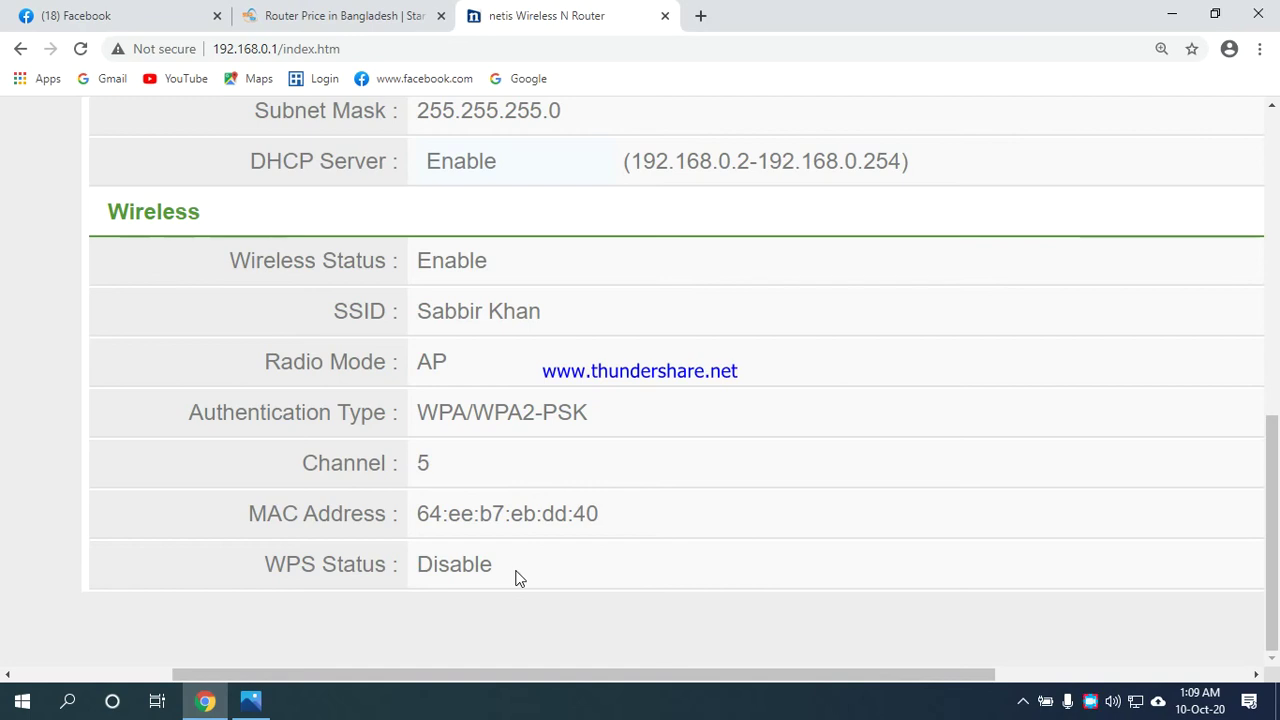
pyautogui.hotkey('ctrl', '-')
pyautogui.hotkey('ctrl', '-')
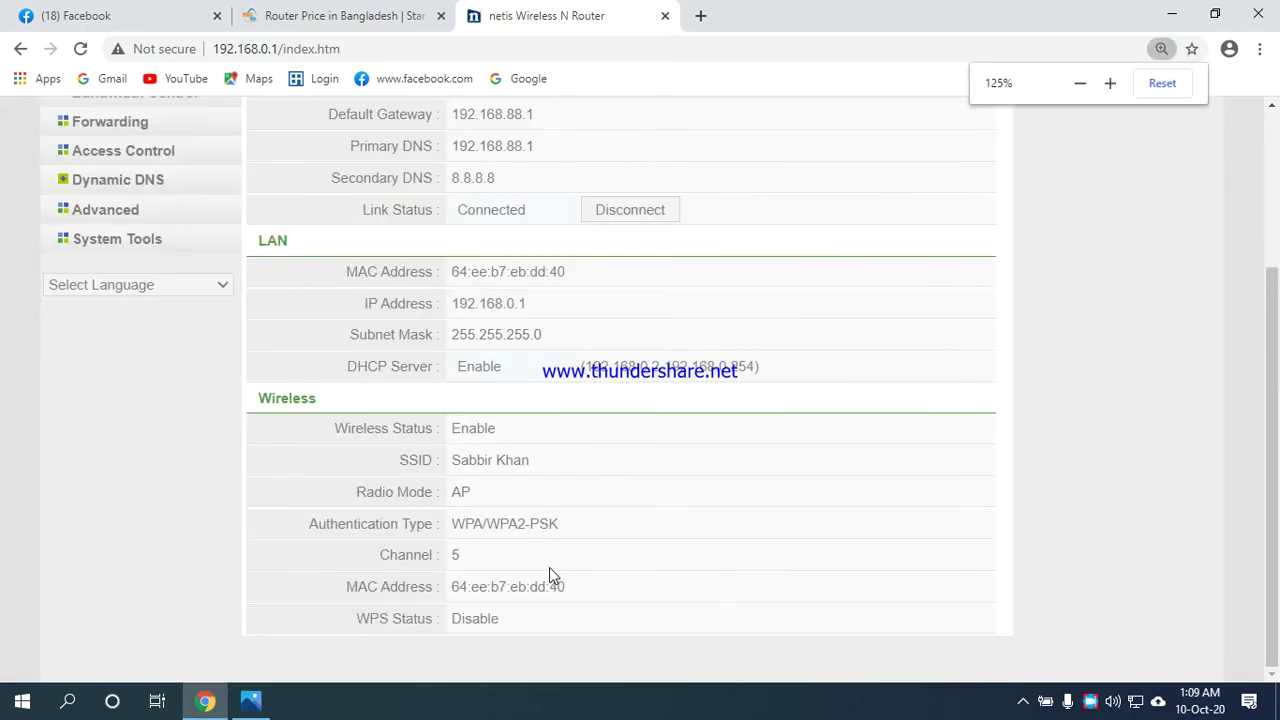
pyautogui.scroll(2, 549, 567)
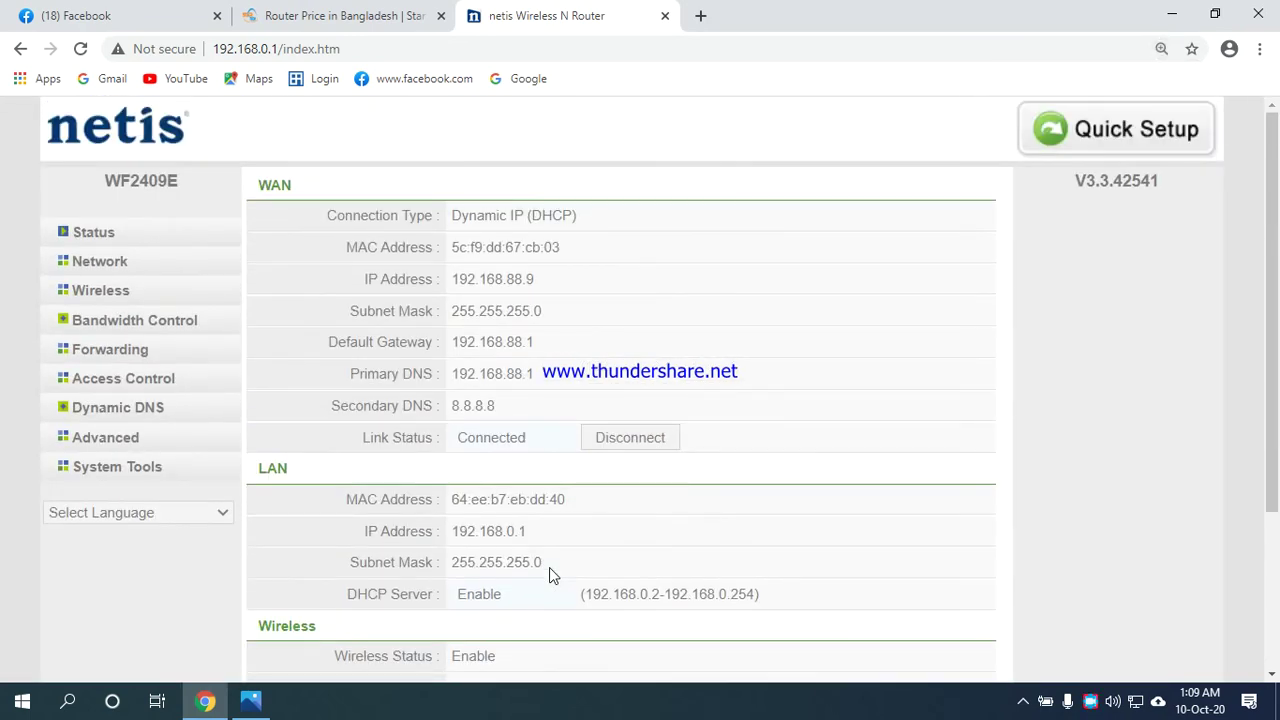
# On the WAN page, try Wireless WAN with WPA2-PSK authentication, then revert to Wired Dynamic IP.
pyautogui.click(121, 266)
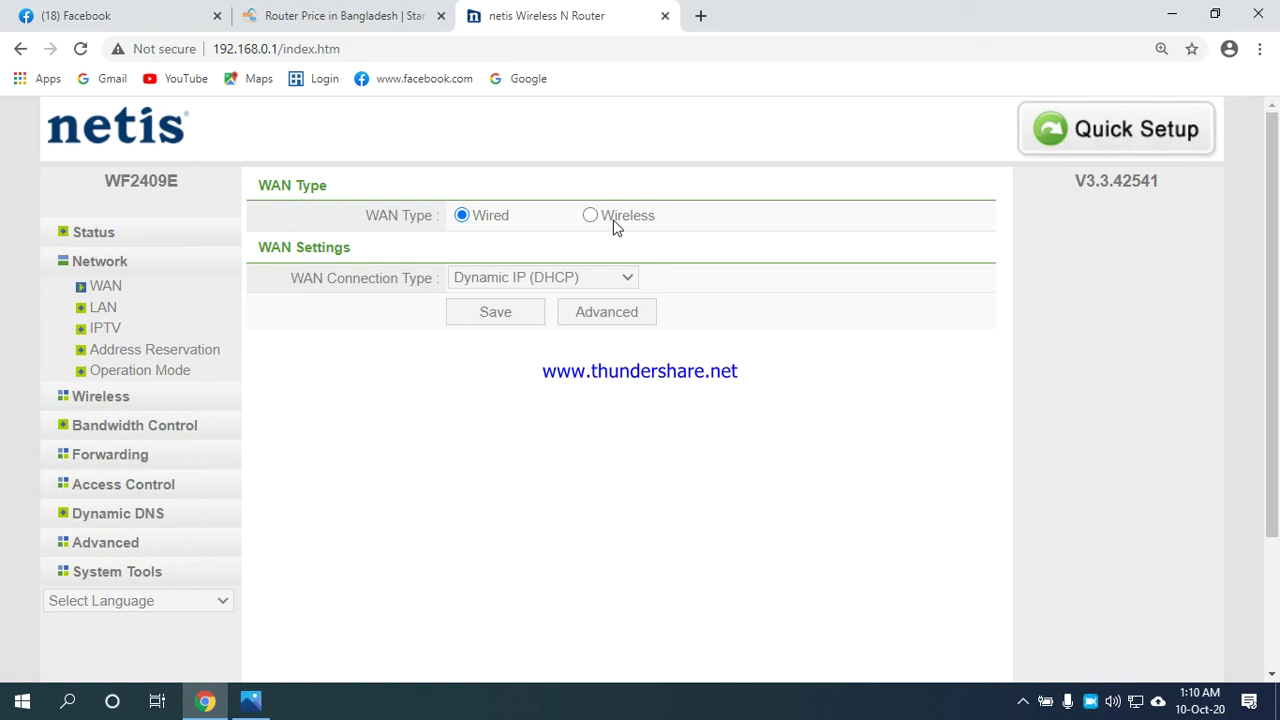
pyautogui.click(590, 216)
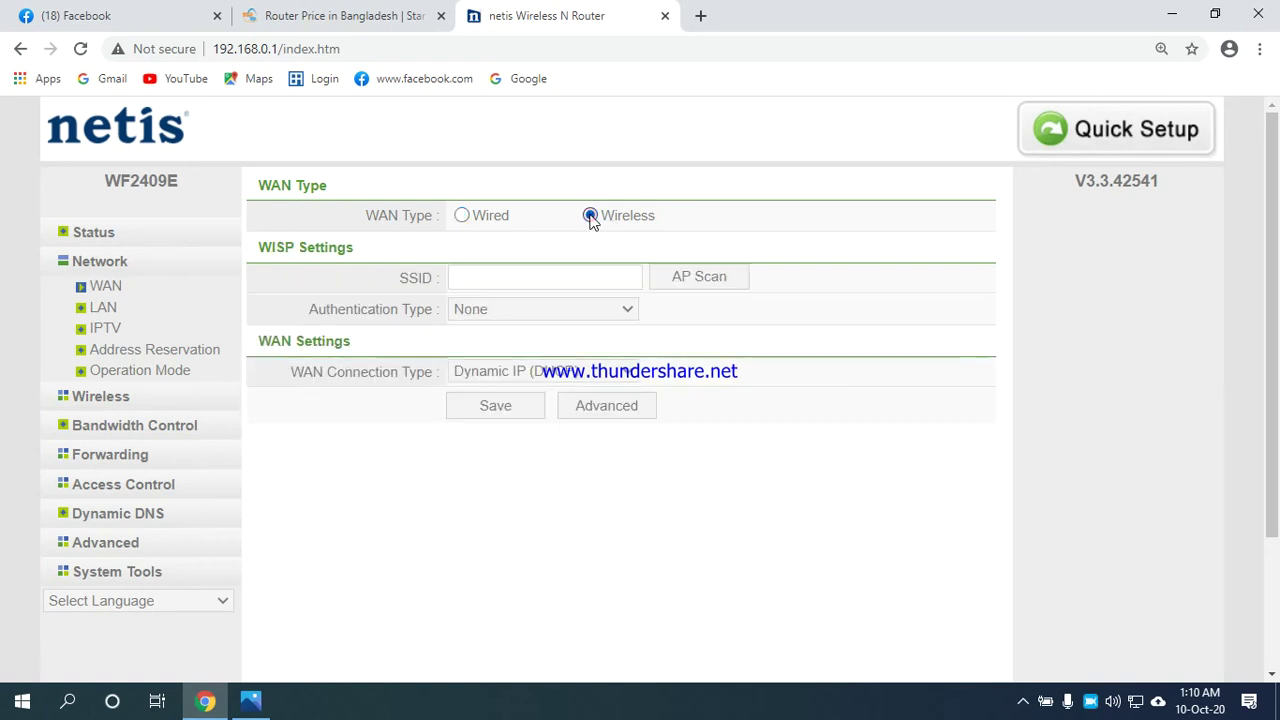
pyautogui.click(497, 277)
pyautogui.click(603, 310)
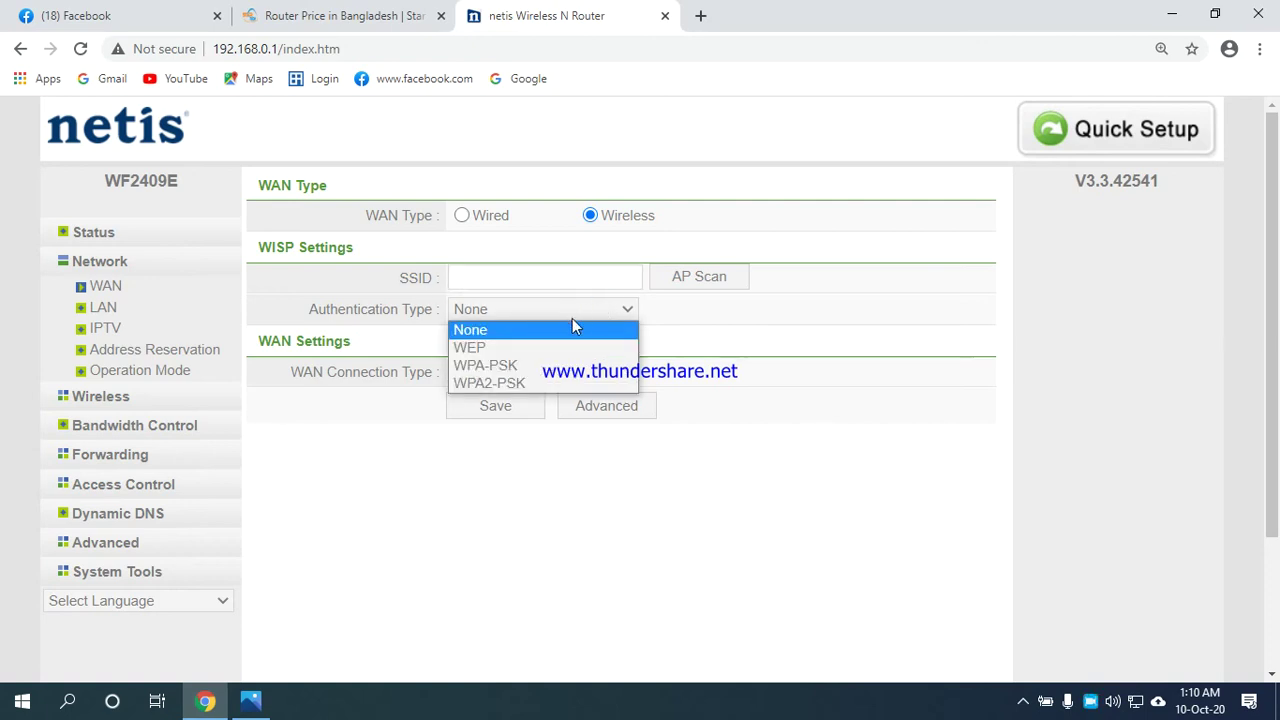
pyautogui.click(523, 385)
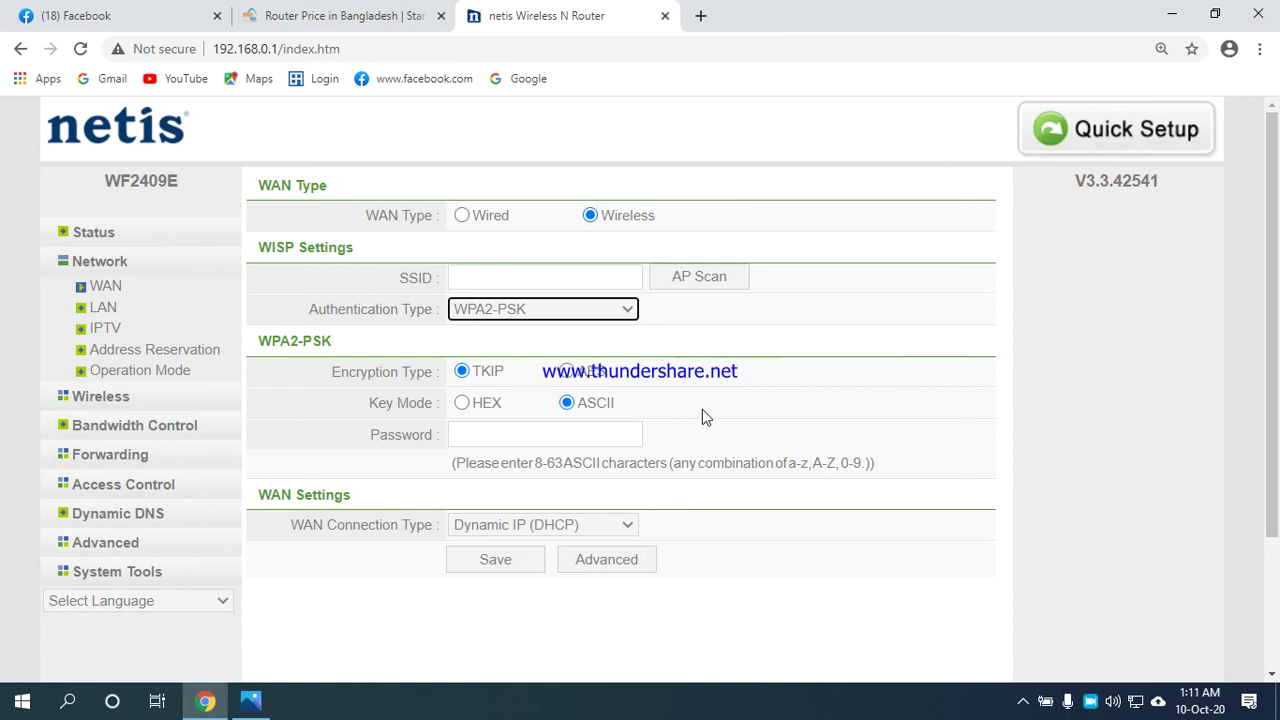
pyautogui.click(461, 216)
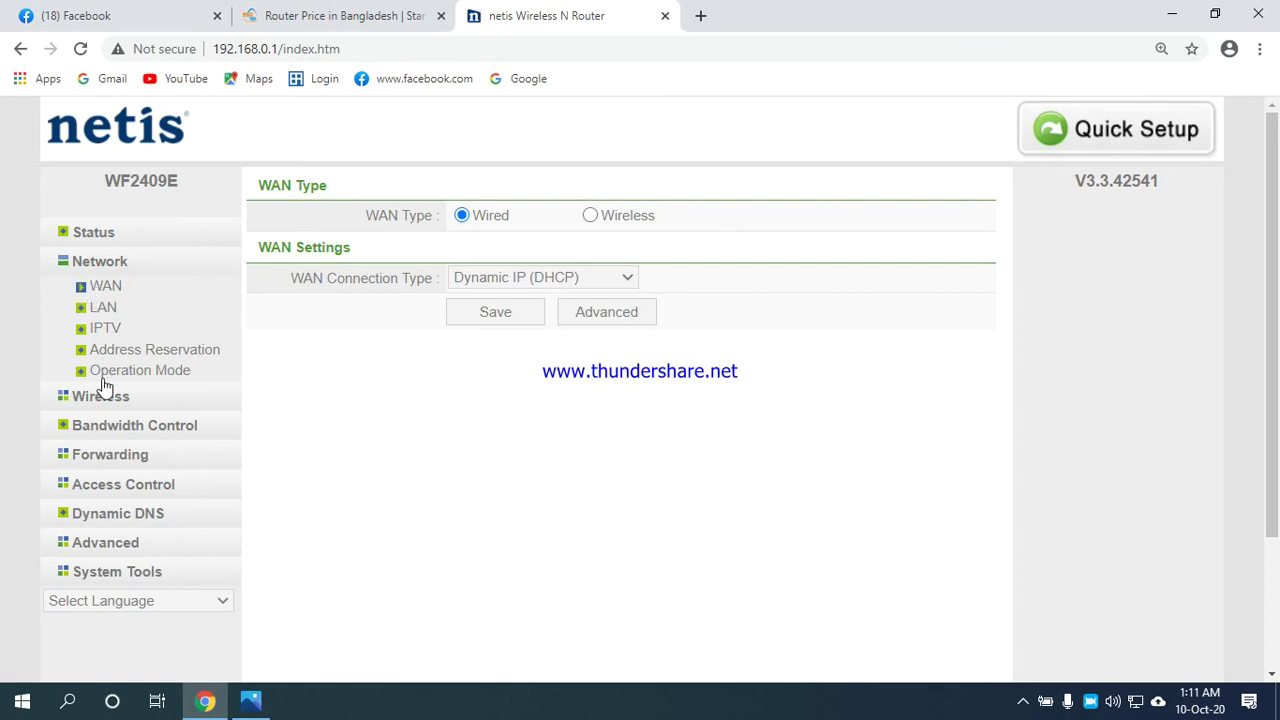
# Go via Status to the Wireless Settings page showing Access Point mode, 802.11b+g+n, channel Auto.
pyautogui.click(92, 235)
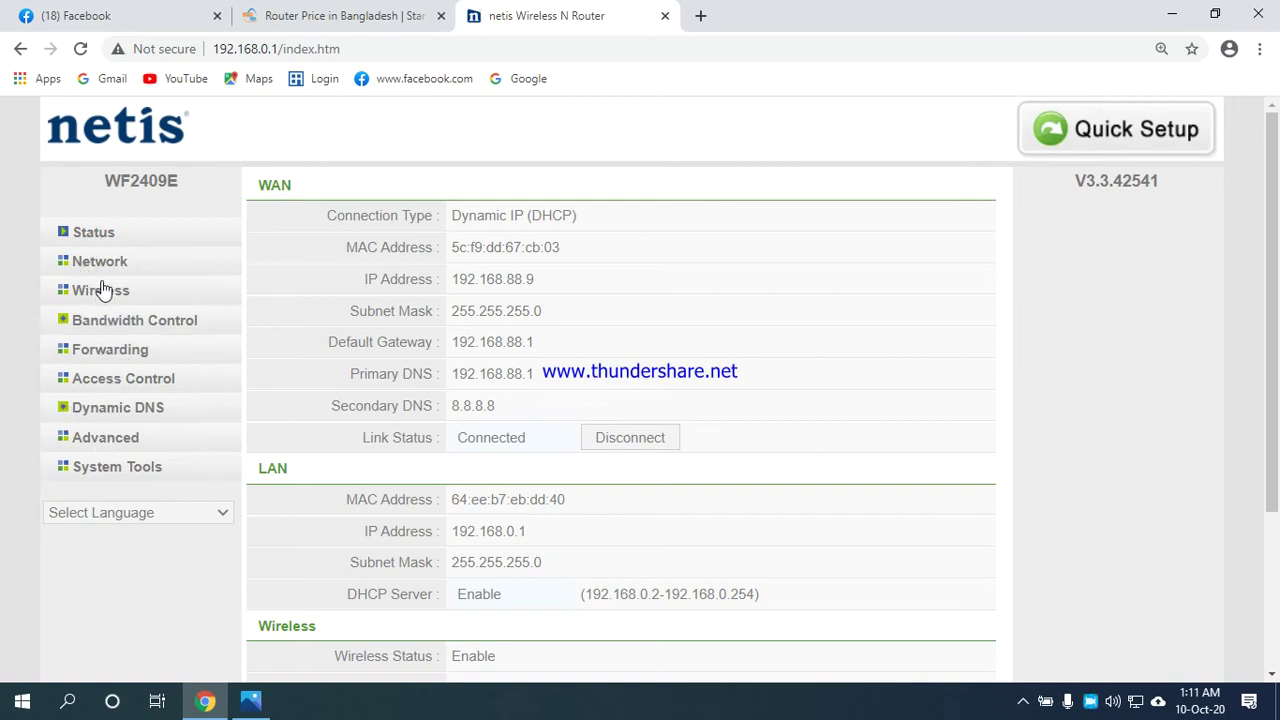
pyautogui.click(103, 291)
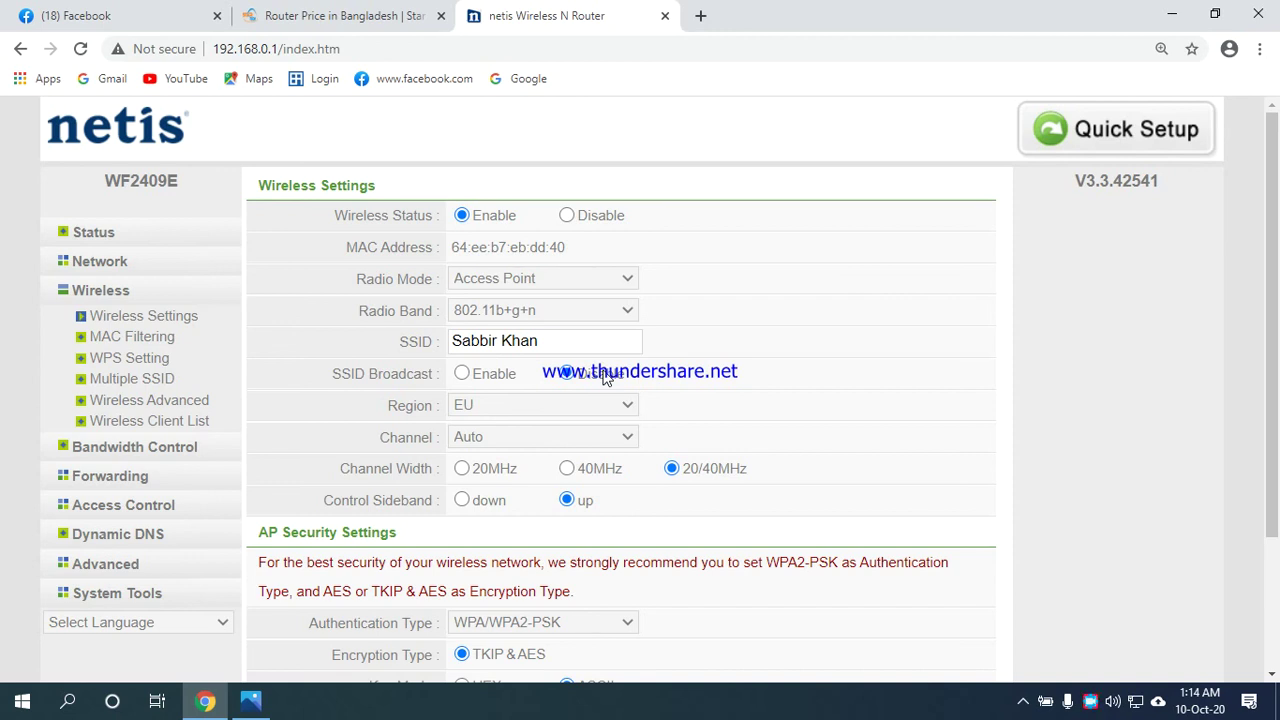
# Replace the main Wi-Fi password in AP Security Settings with a new, longer one.
pyautogui.scroll(-2, 604, 378)
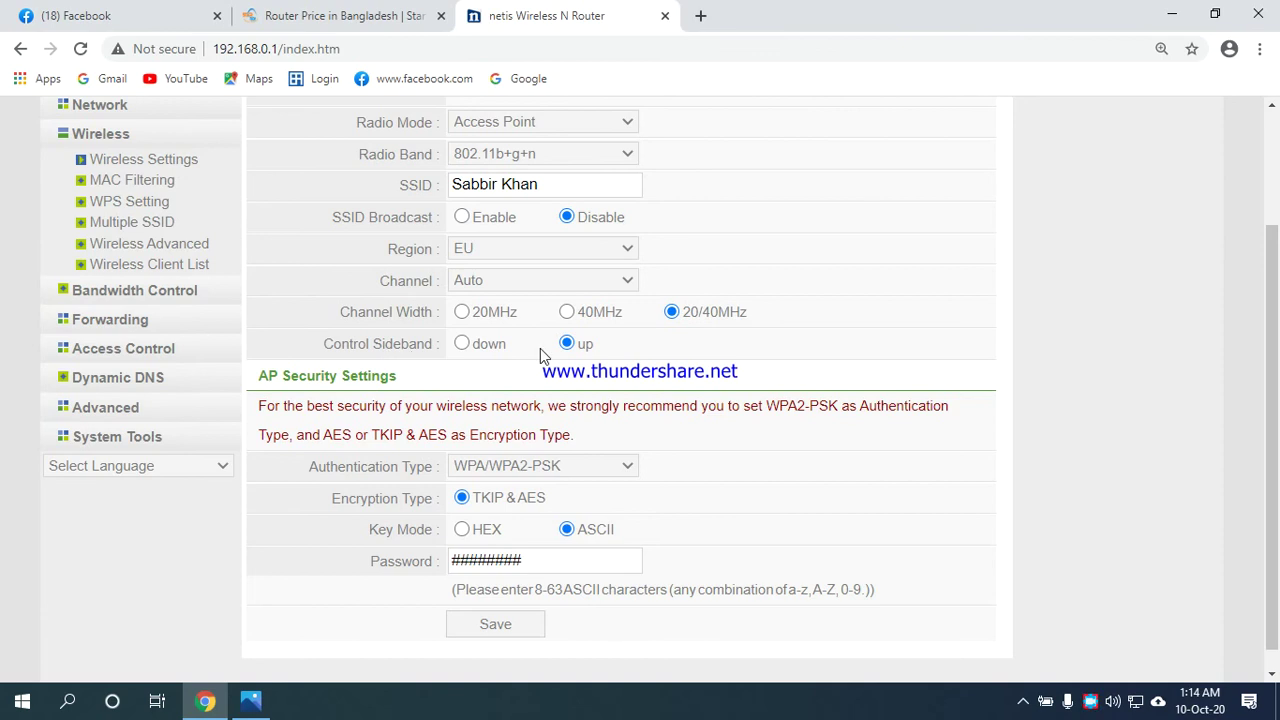
pyautogui.scroll(-1, 542, 350)
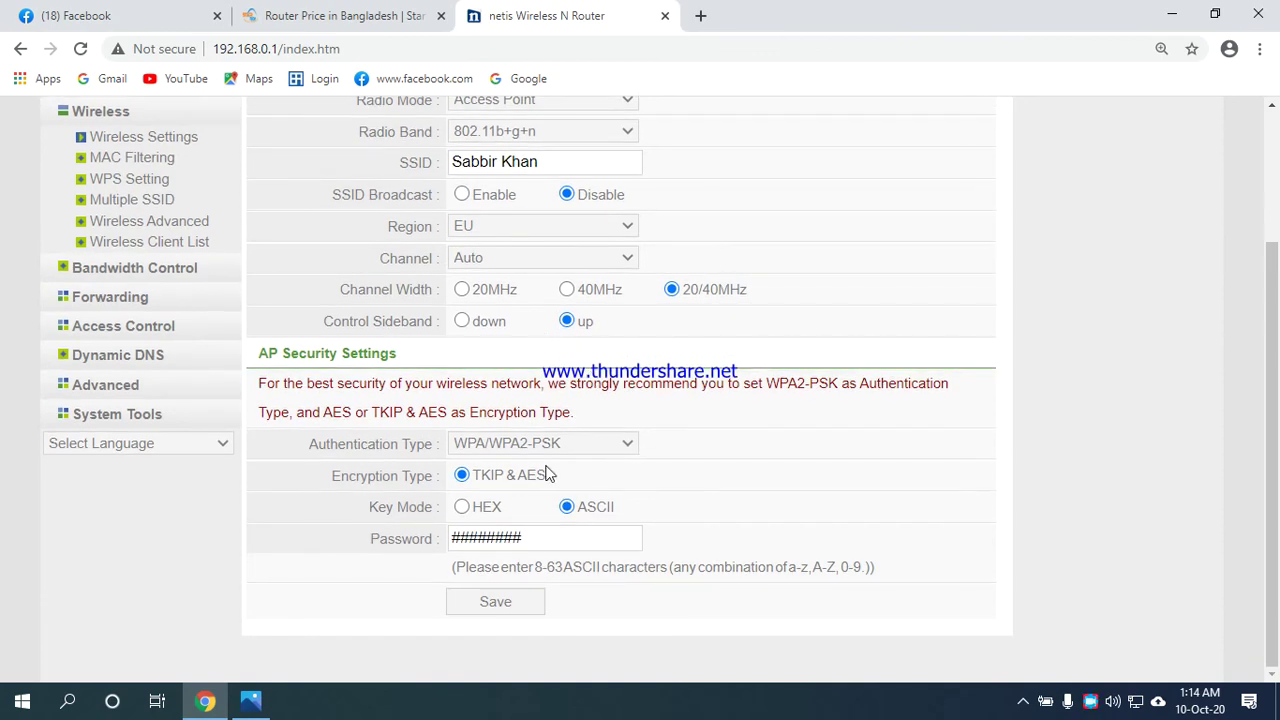
pyautogui.click(536, 545)
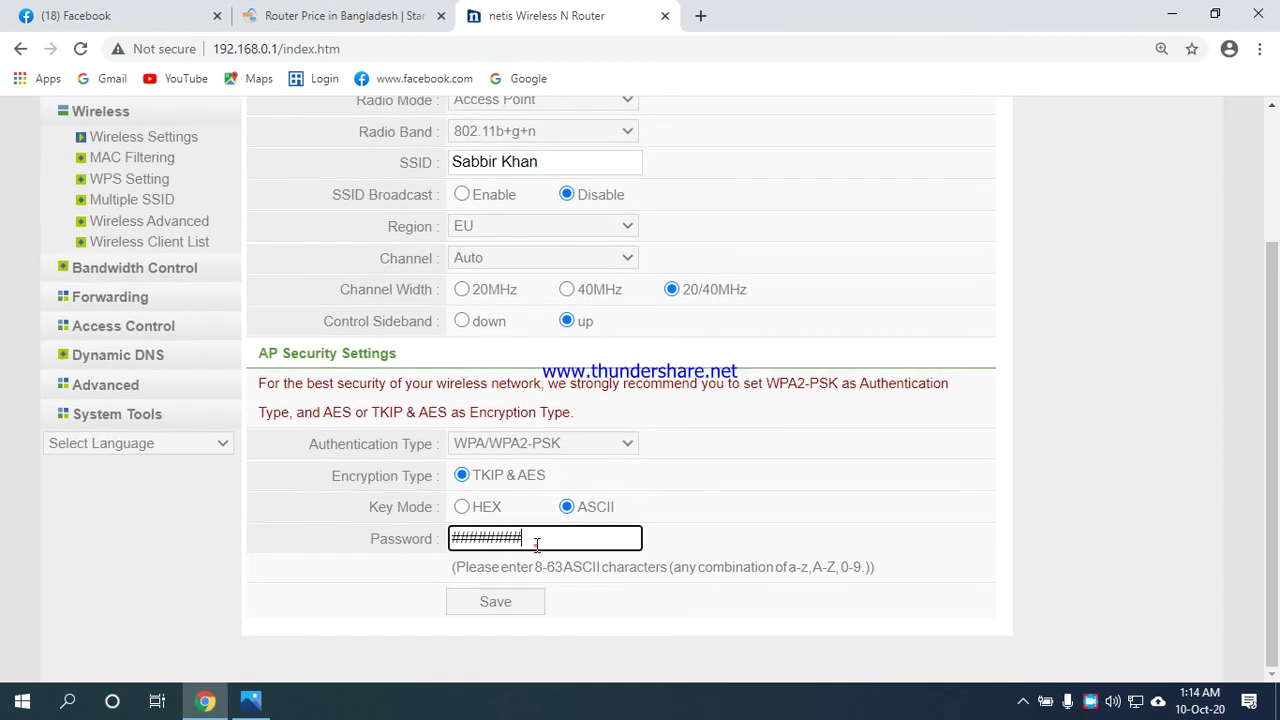
pyautogui.press('BackSpace')
pyautogui.press('BackSpace')
# Save the wireless settings with the new main Wi-Fi password and review the page.
pyautogui.click(510, 607)
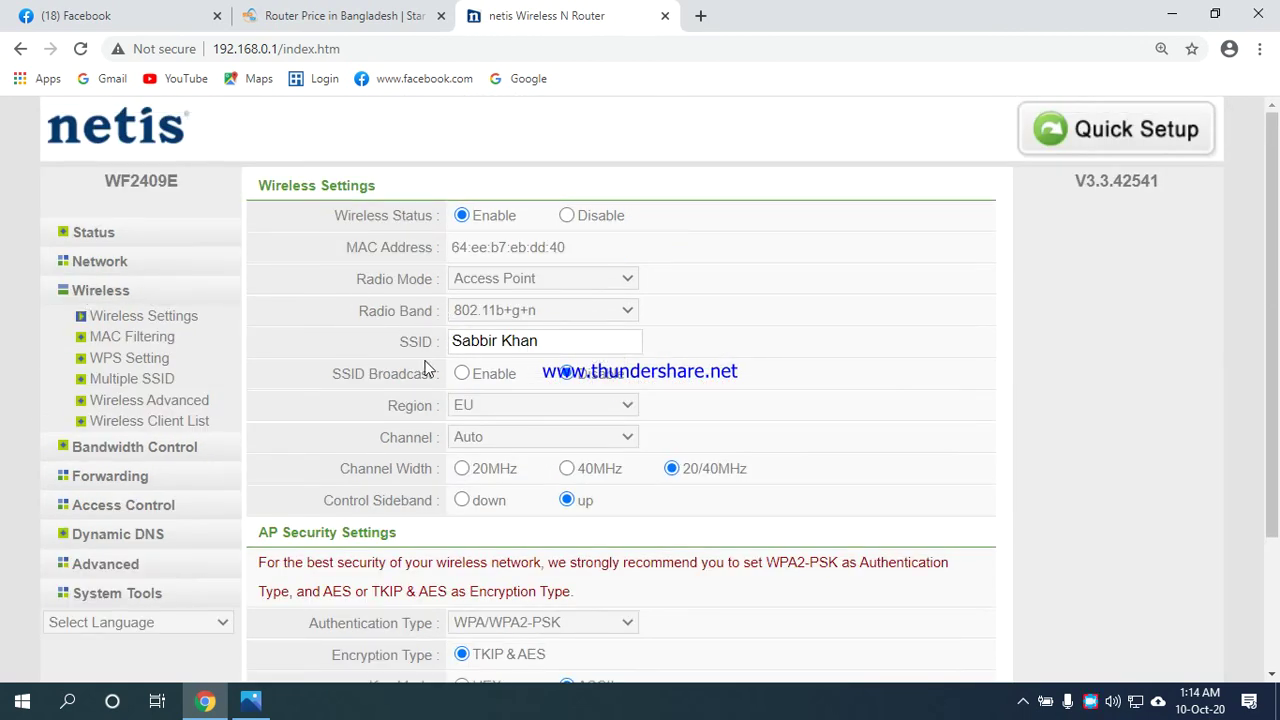
pyautogui.scroll(-2, 466, 533)
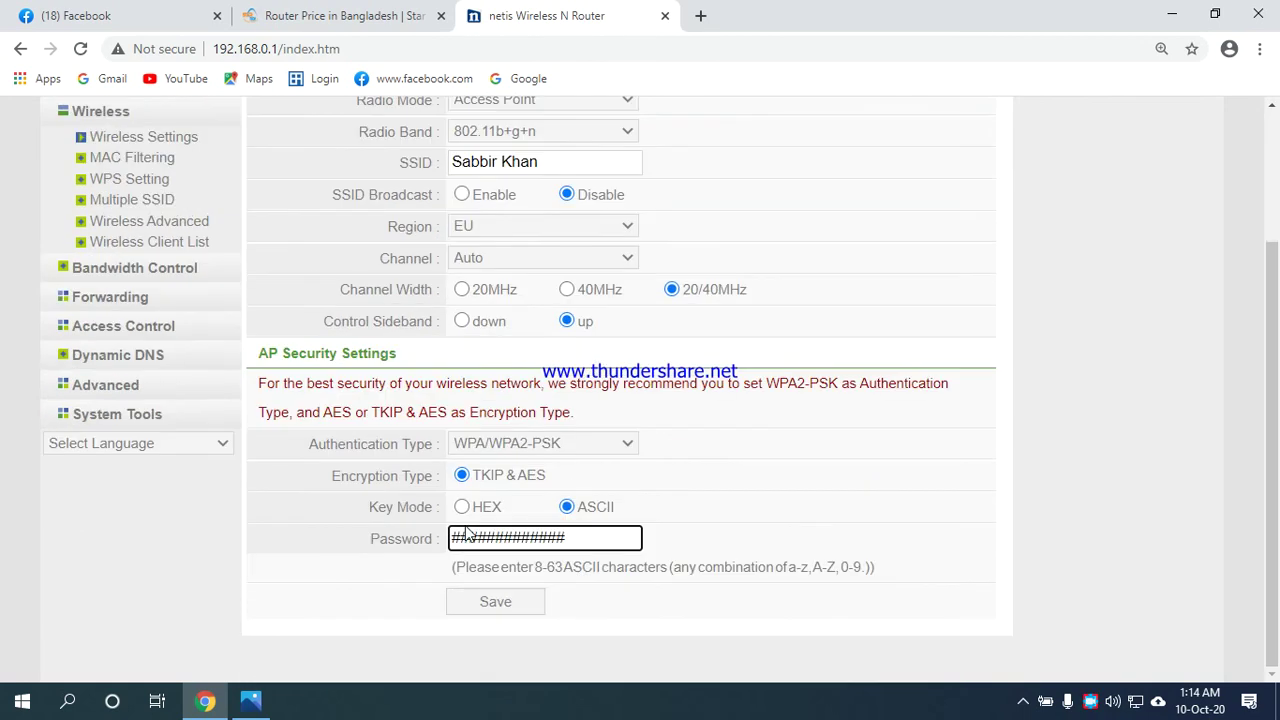
pyautogui.scroll(2, 466, 533)
pyautogui.scroll(-2, 466, 533)
pyautogui.scroll(1, 345, 252)
pyautogui.scroll(1, 340, 255)
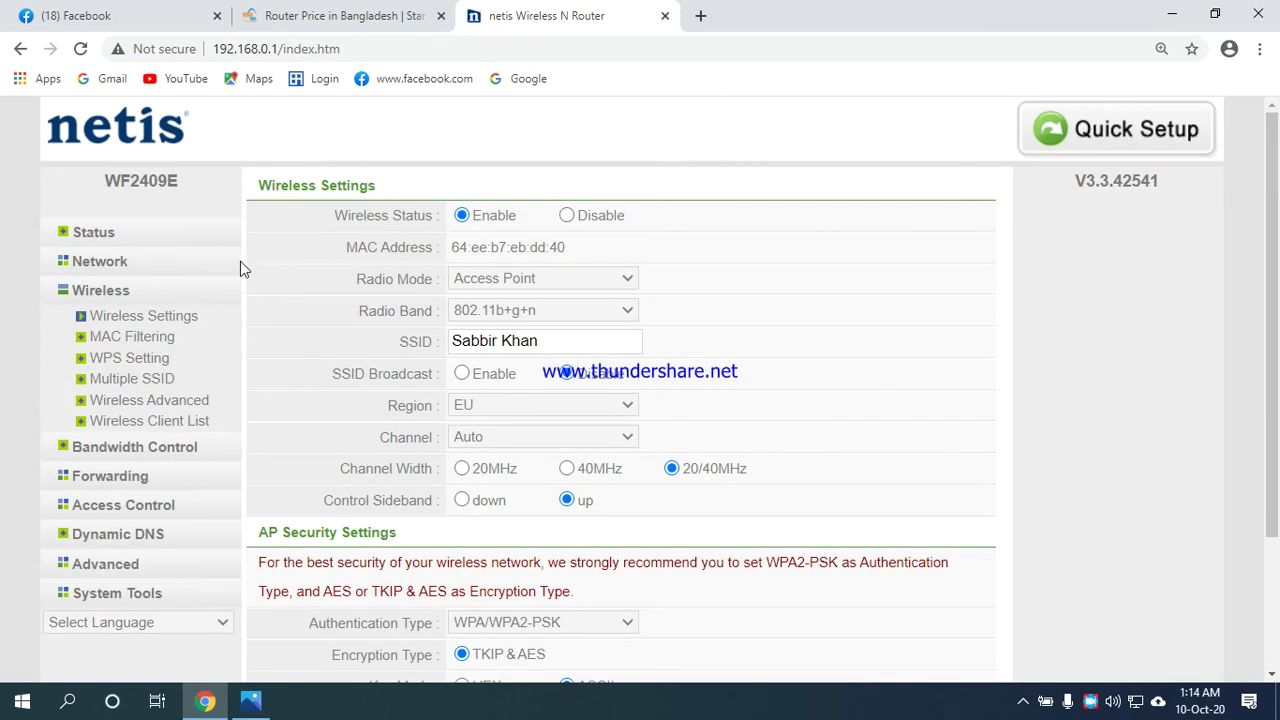
# Re-save the MAC Filtering settings unchanged, then move on to the WPS Setting page.
pyautogui.click(138, 338)
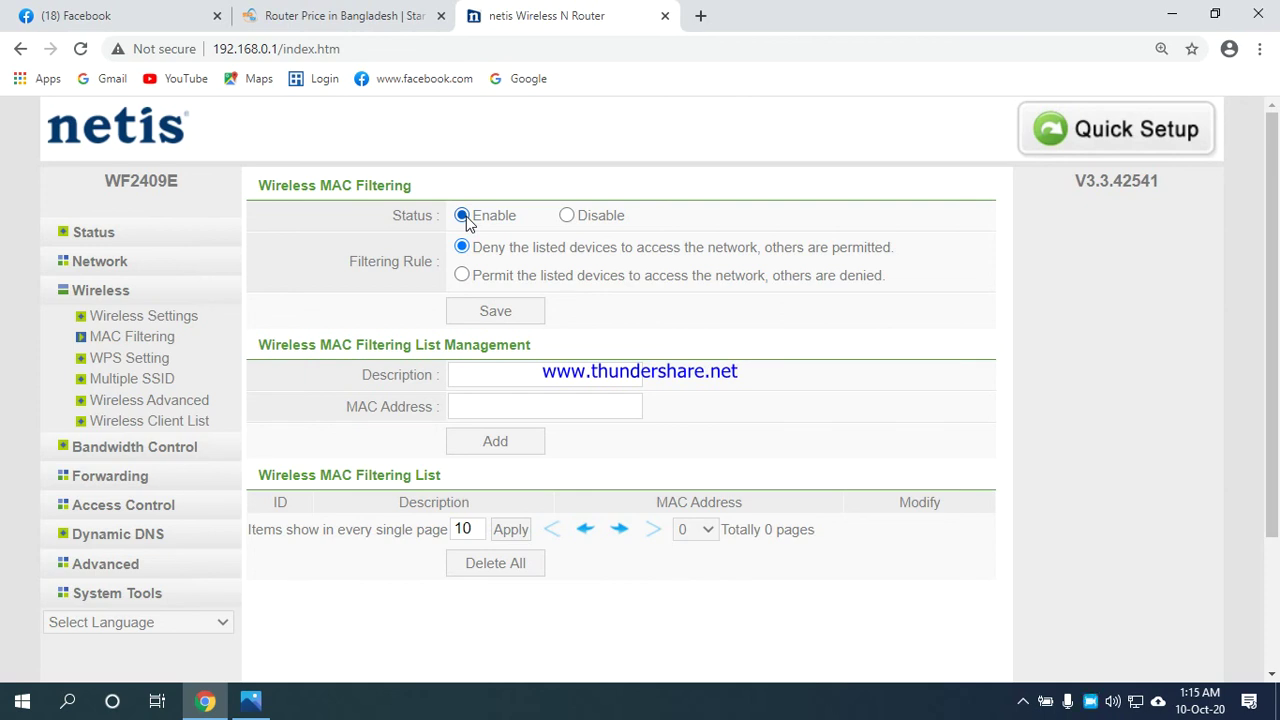
pyautogui.click(460, 408)
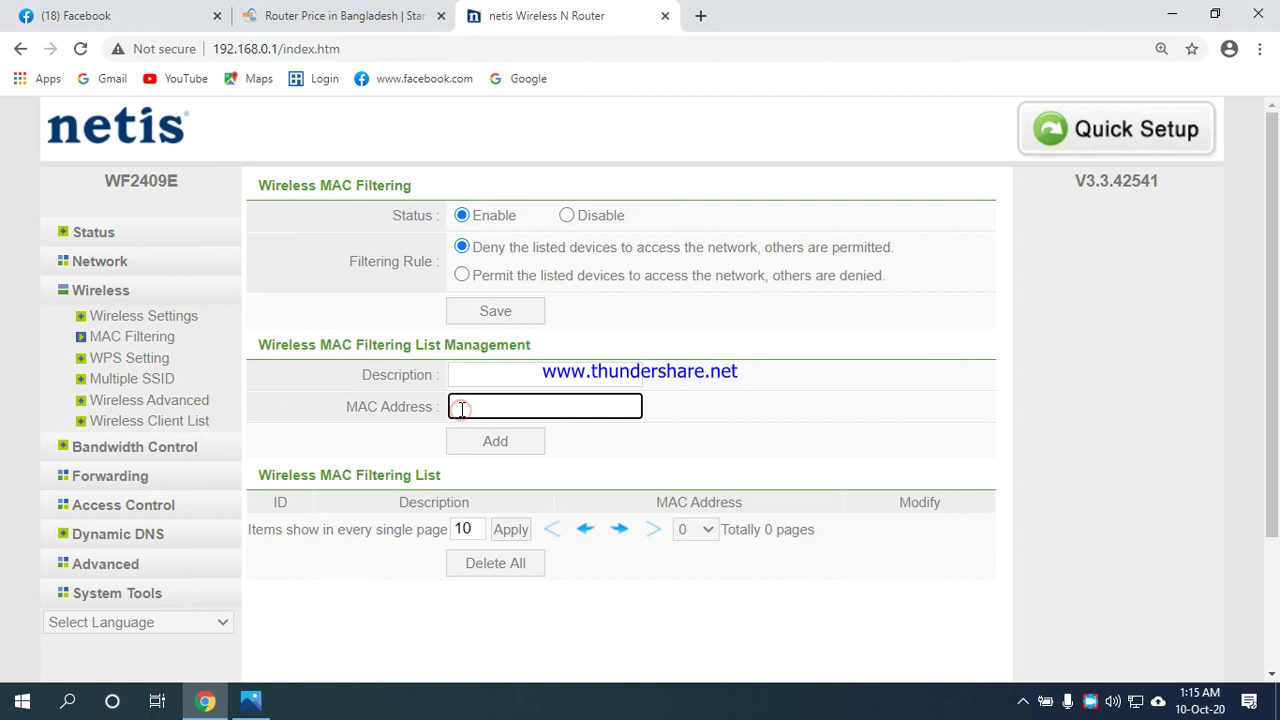
pyautogui.click(467, 377)
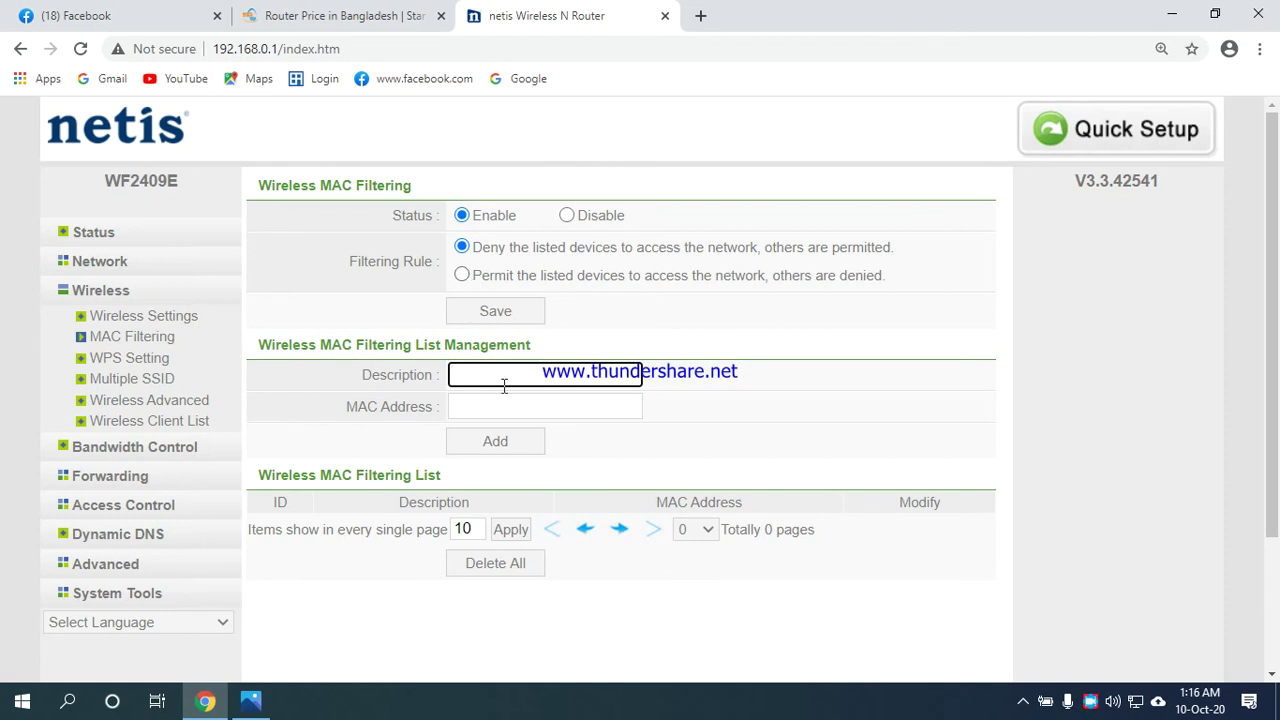
pyautogui.click(495, 311)
pyautogui.click(130, 362)
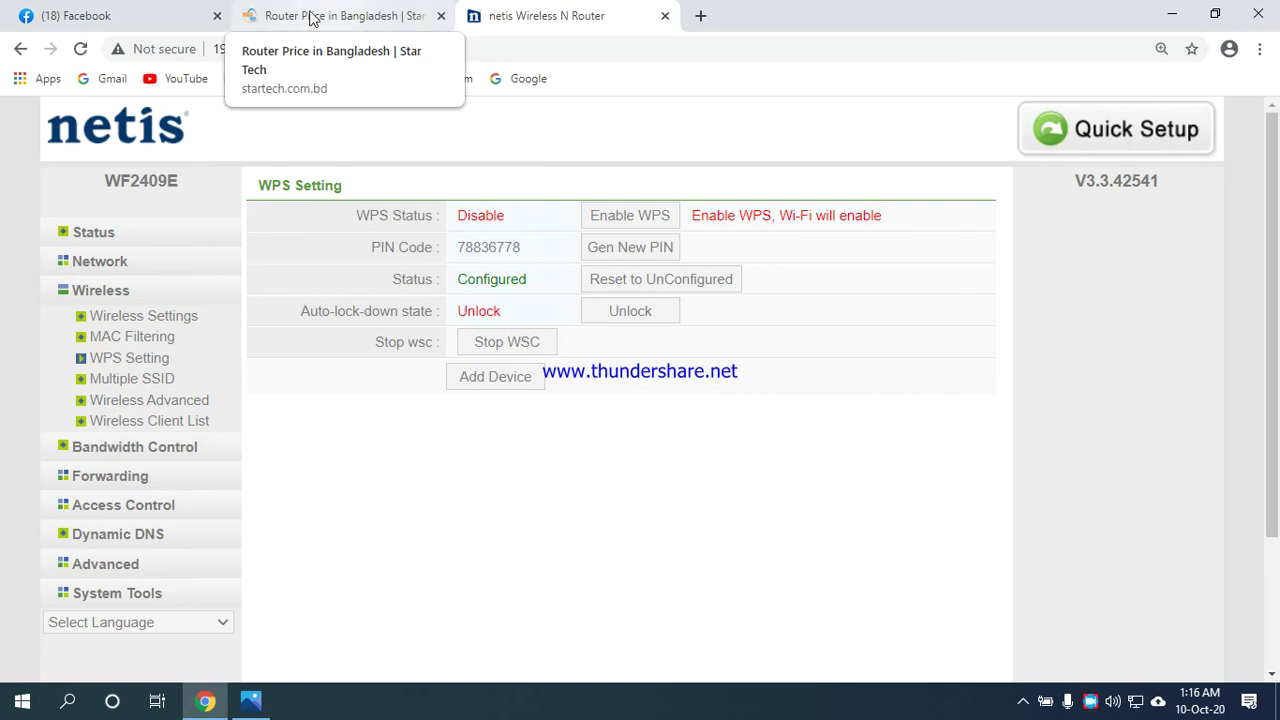
# Add extra characters to the Multiple SSID guest password, then go to Wireless Advanced.
pyautogui.click(133, 380)
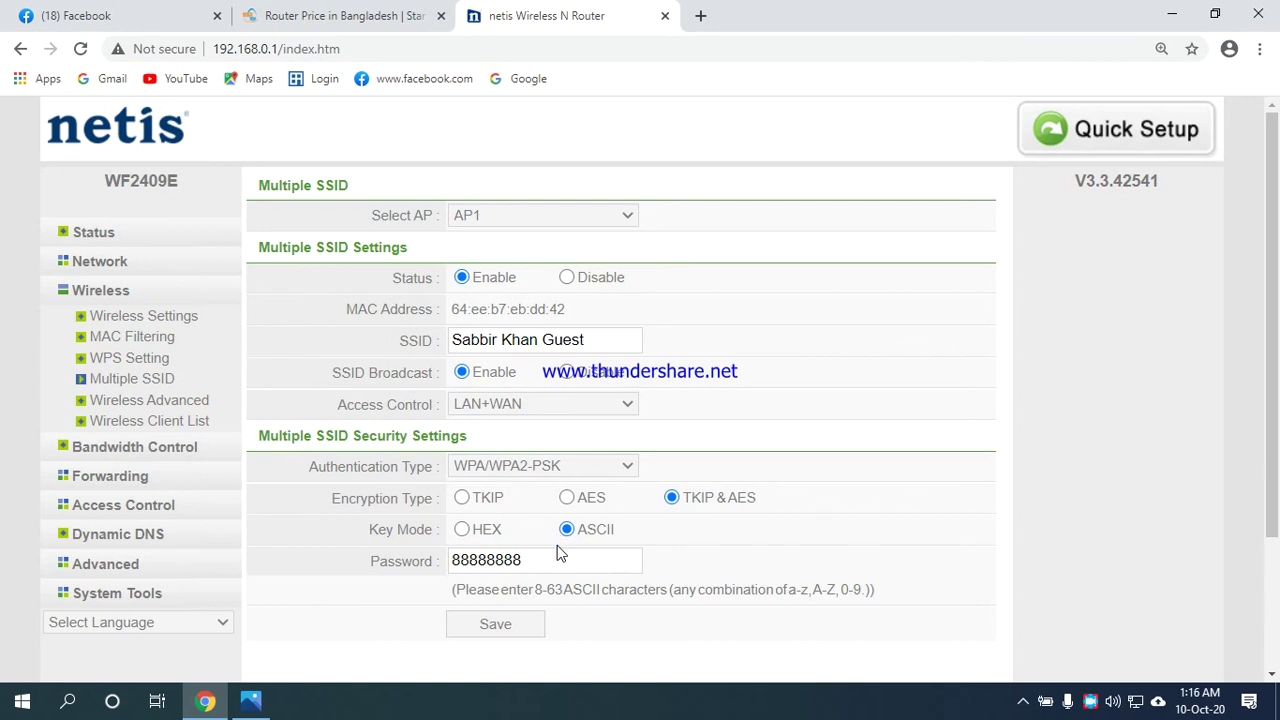
pyautogui.click(557, 550)
pyautogui.write('88888')
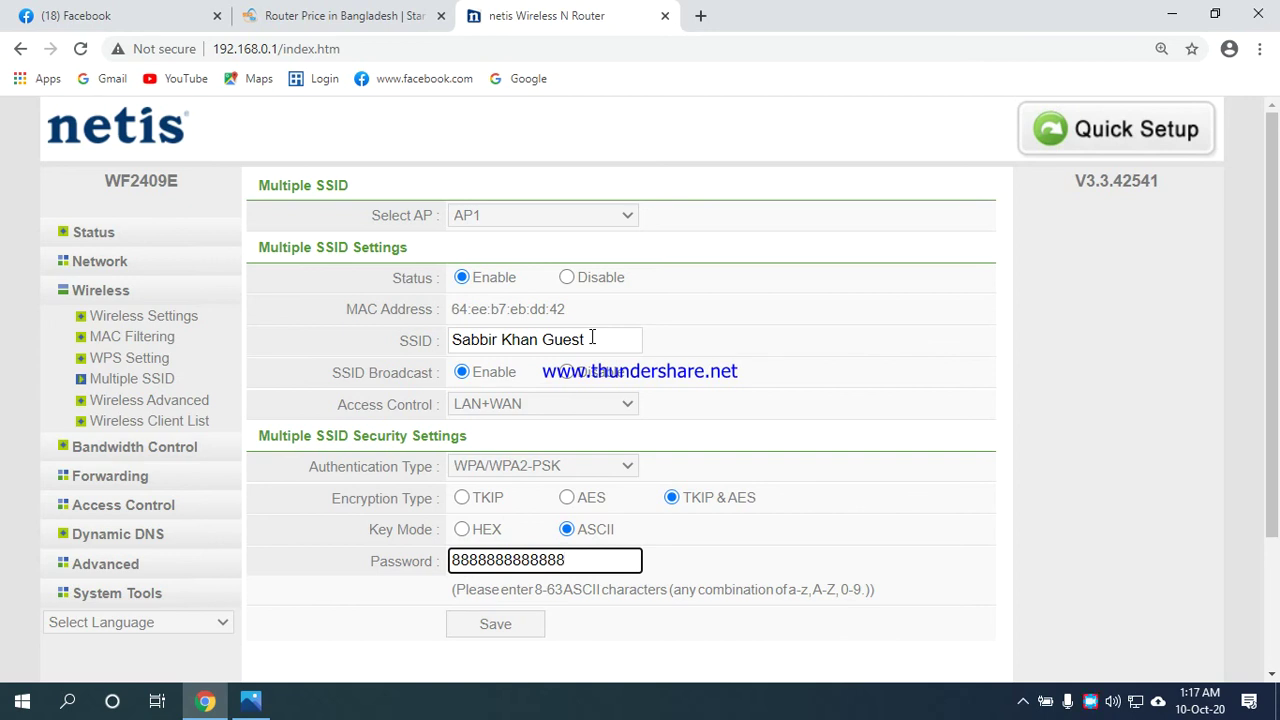
pyautogui.click(160, 410)
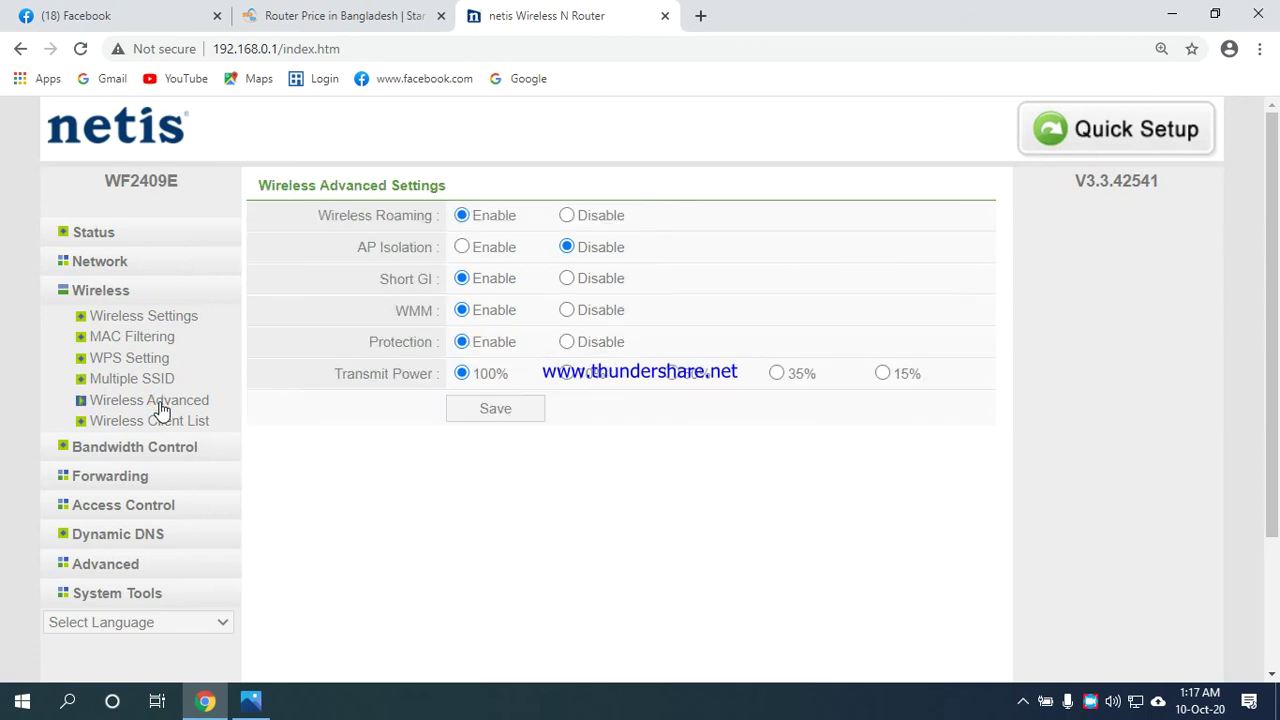
# Show the Wireless Client List with three devices connected to the guest network.
pyautogui.click(163, 424)
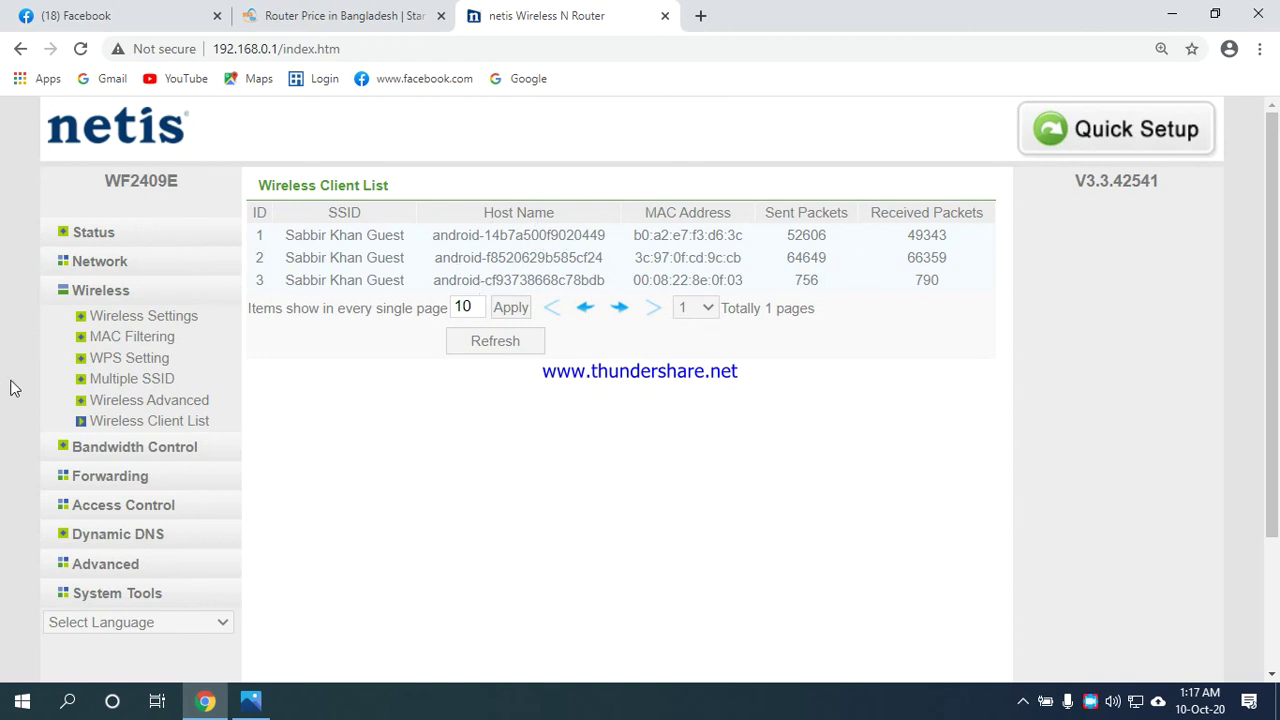
pyautogui.scroll(-2, 180, 380)
# Browse the Bandwidth Control page, then switch to Dynamic DNS, where DDNS is disabled.
pyautogui.click(148, 290)
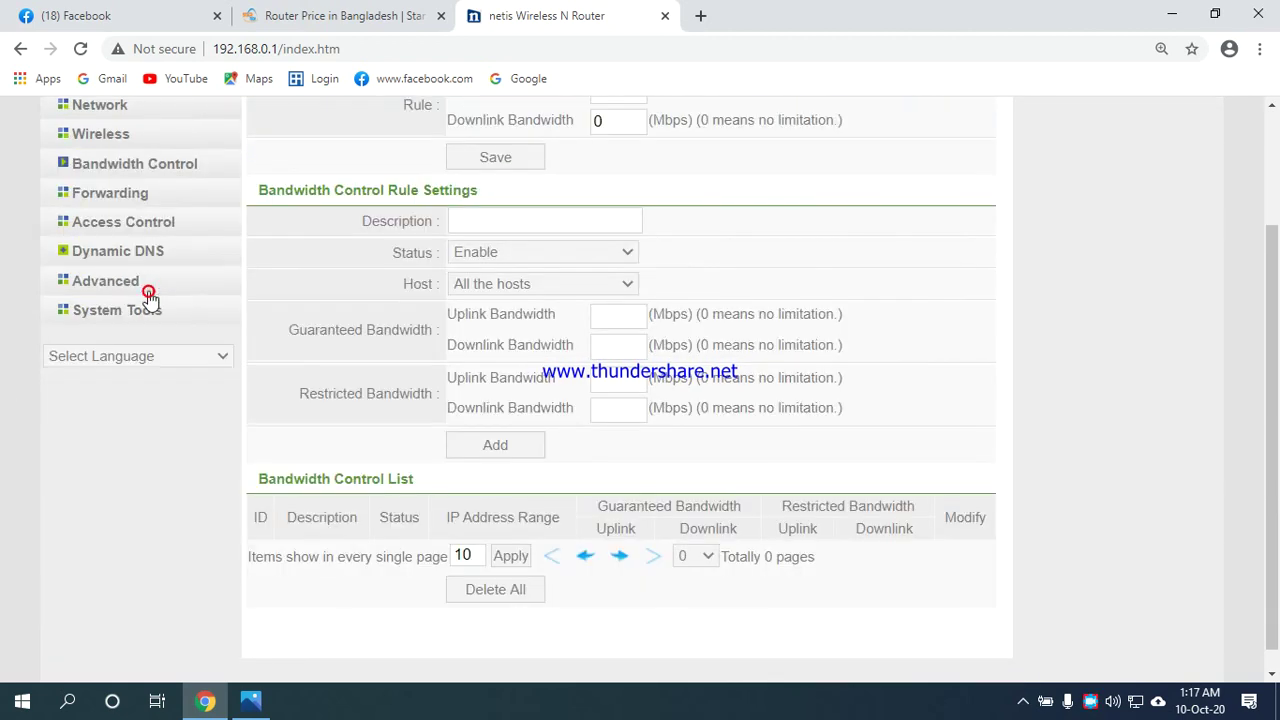
pyautogui.scroll(3, 155, 238)
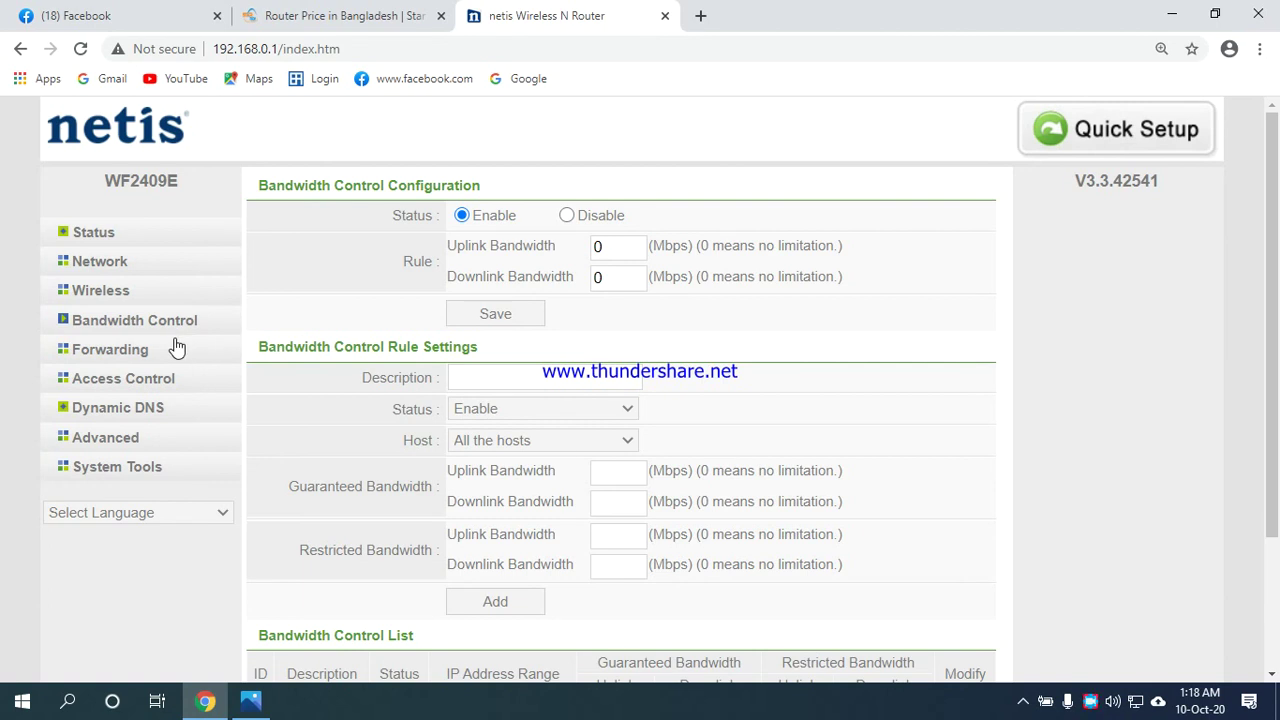
pyautogui.scroll(-2, 175, 345)
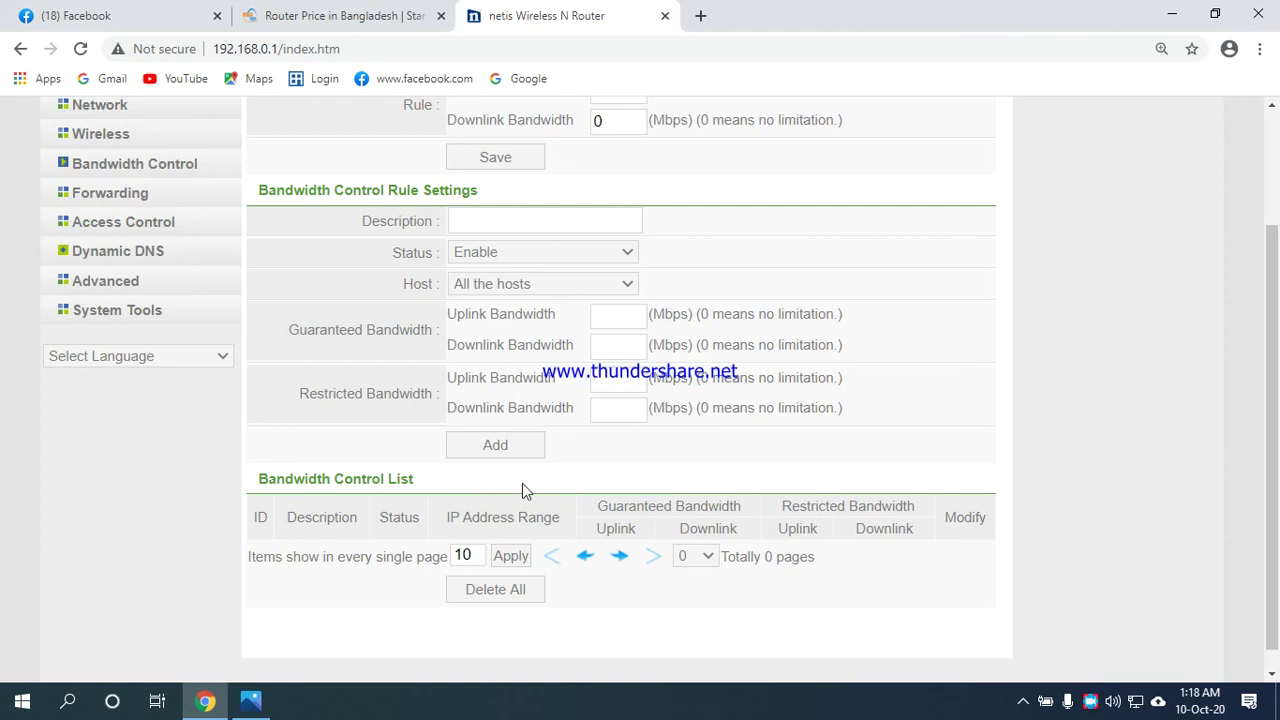
pyautogui.scroll(2, 628, 467)
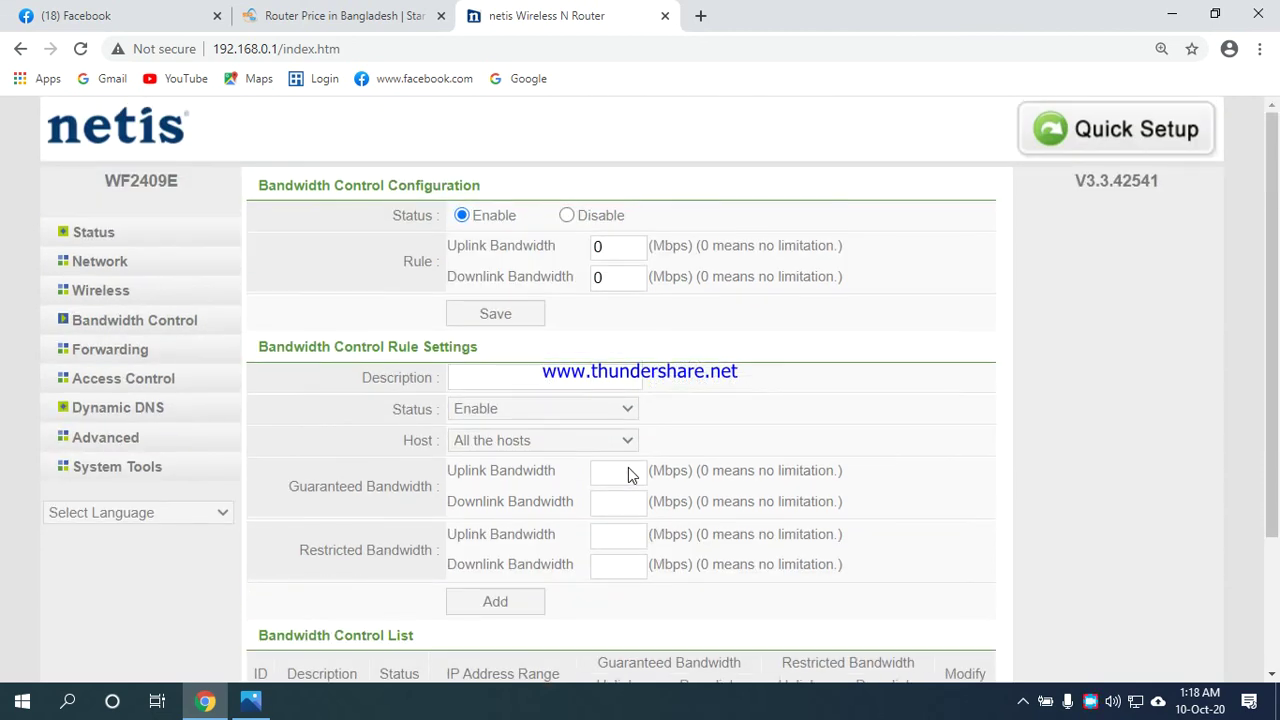
pyautogui.click(120, 413)
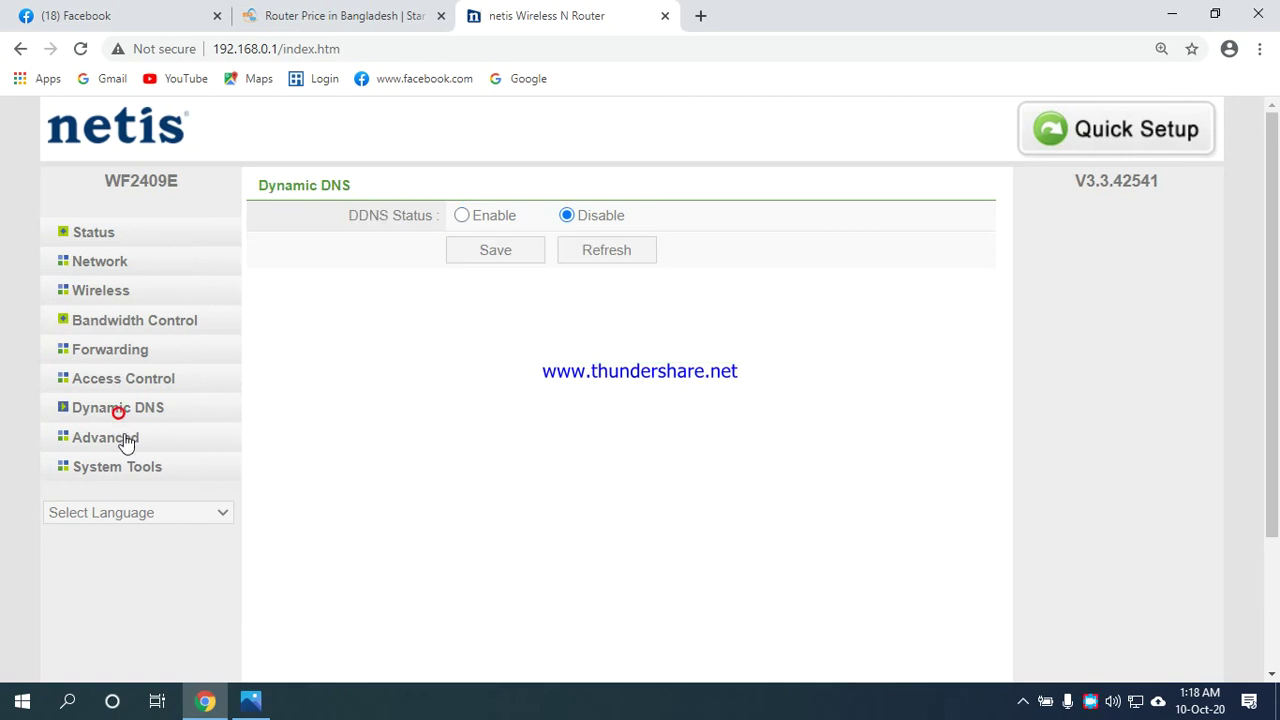
# Look over the advanced settings' IGMP options.
pyautogui.click(124, 440)
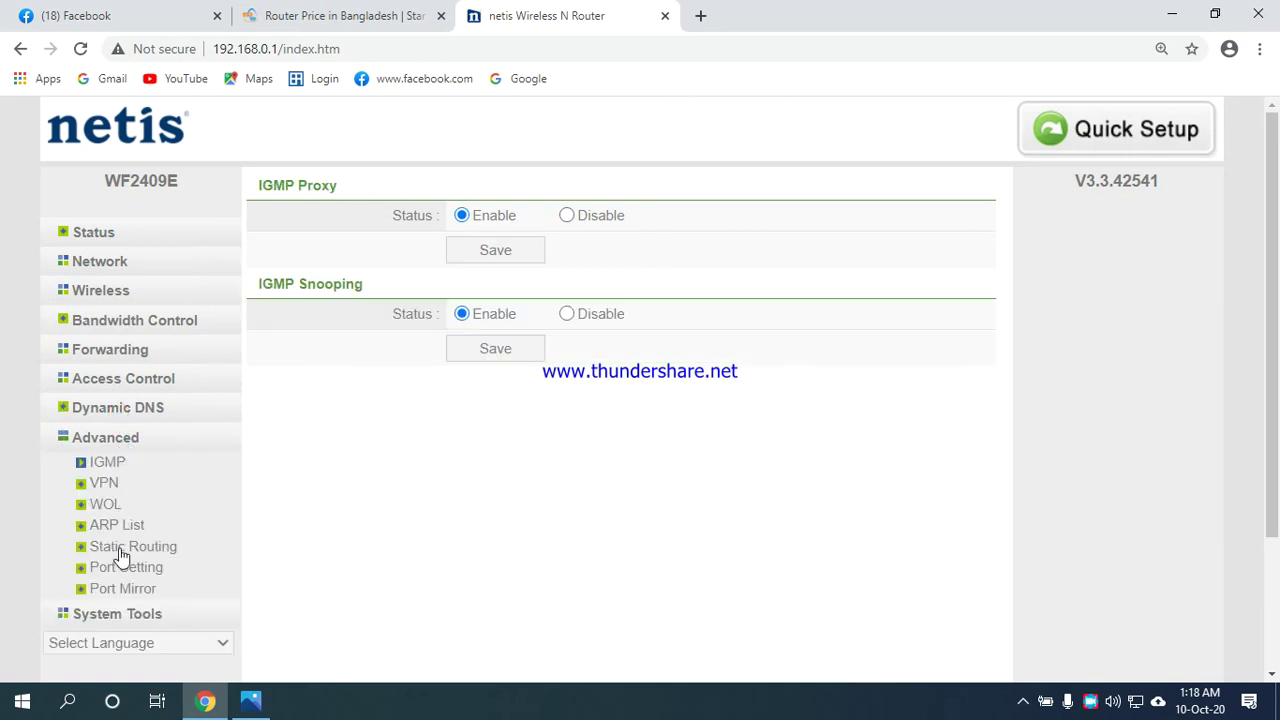
pyautogui.scroll(-2, 126, 423)
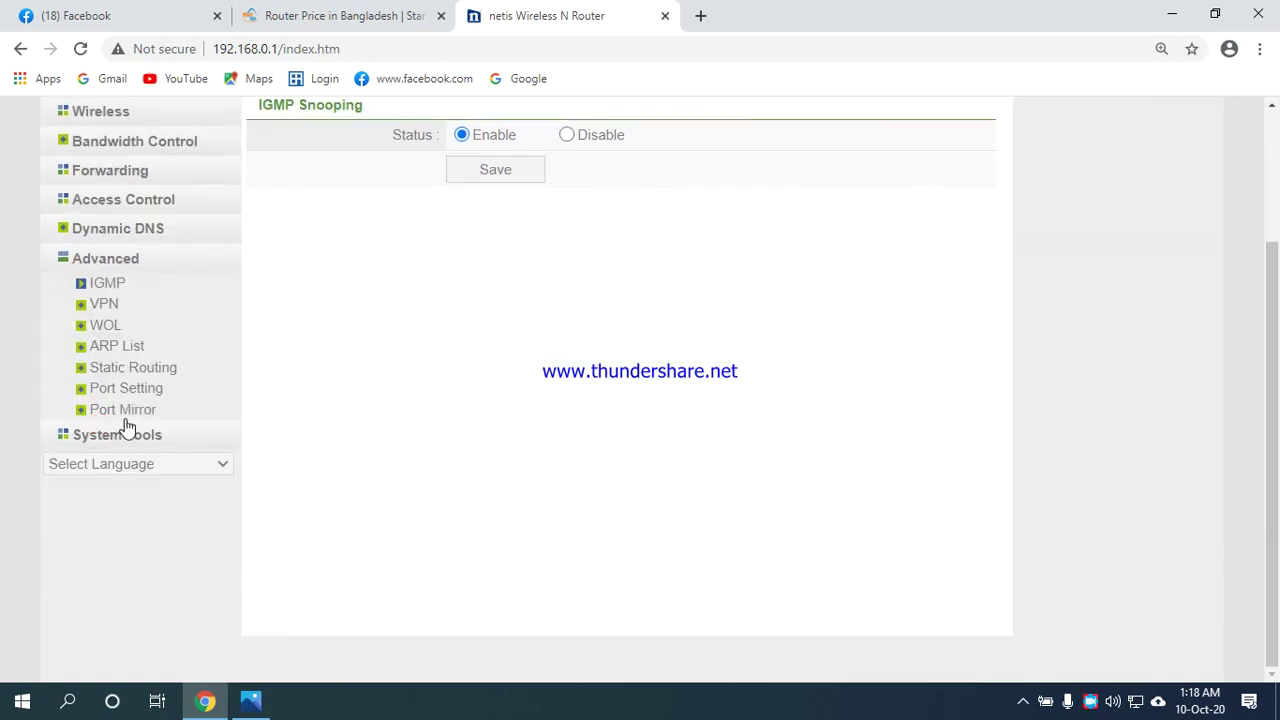
pyautogui.scroll(2, 124, 318)
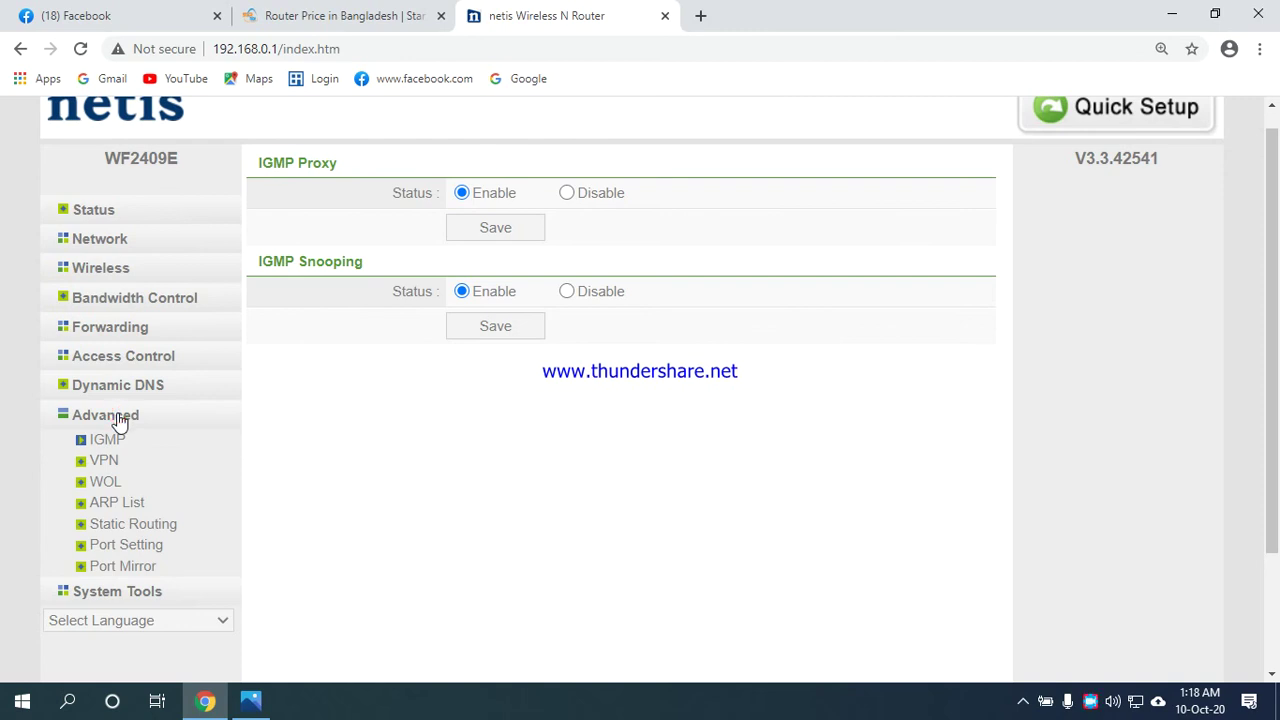
# Browse the Firmware Upgrade and Backup & Restore pages under System Tools.
pyautogui.click(110, 594)
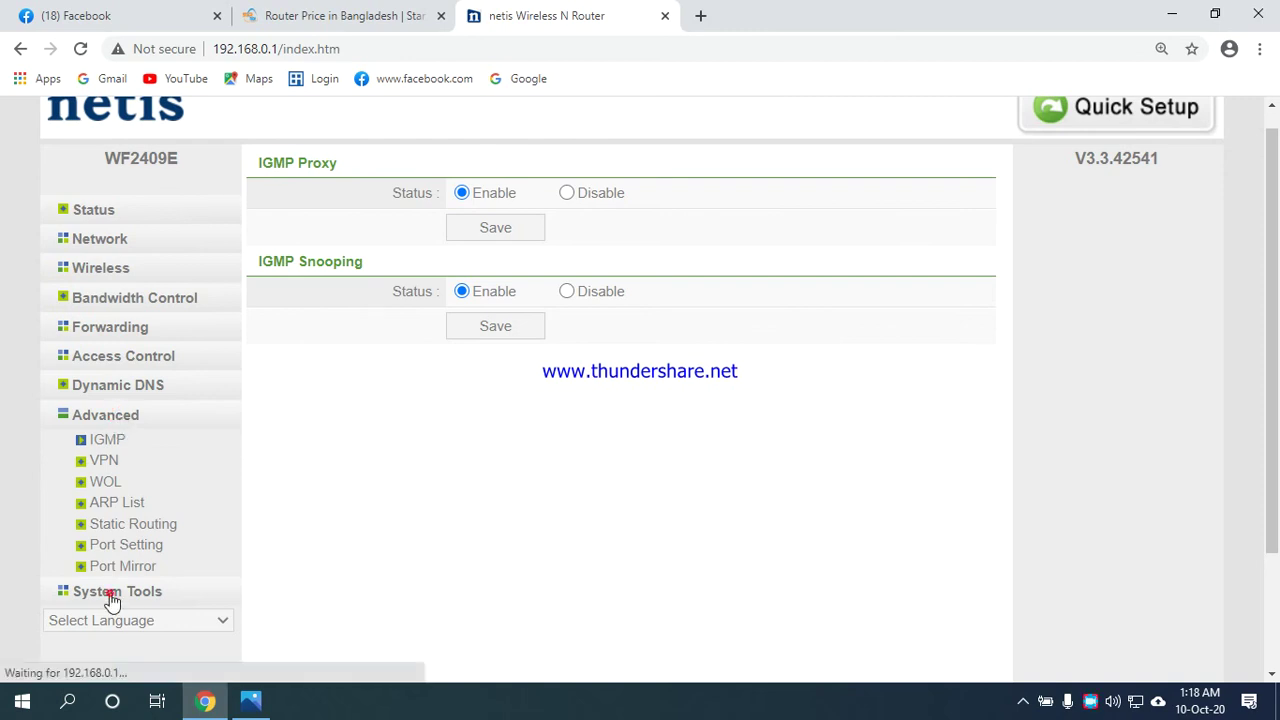
pyautogui.scroll(-2, 143, 497)
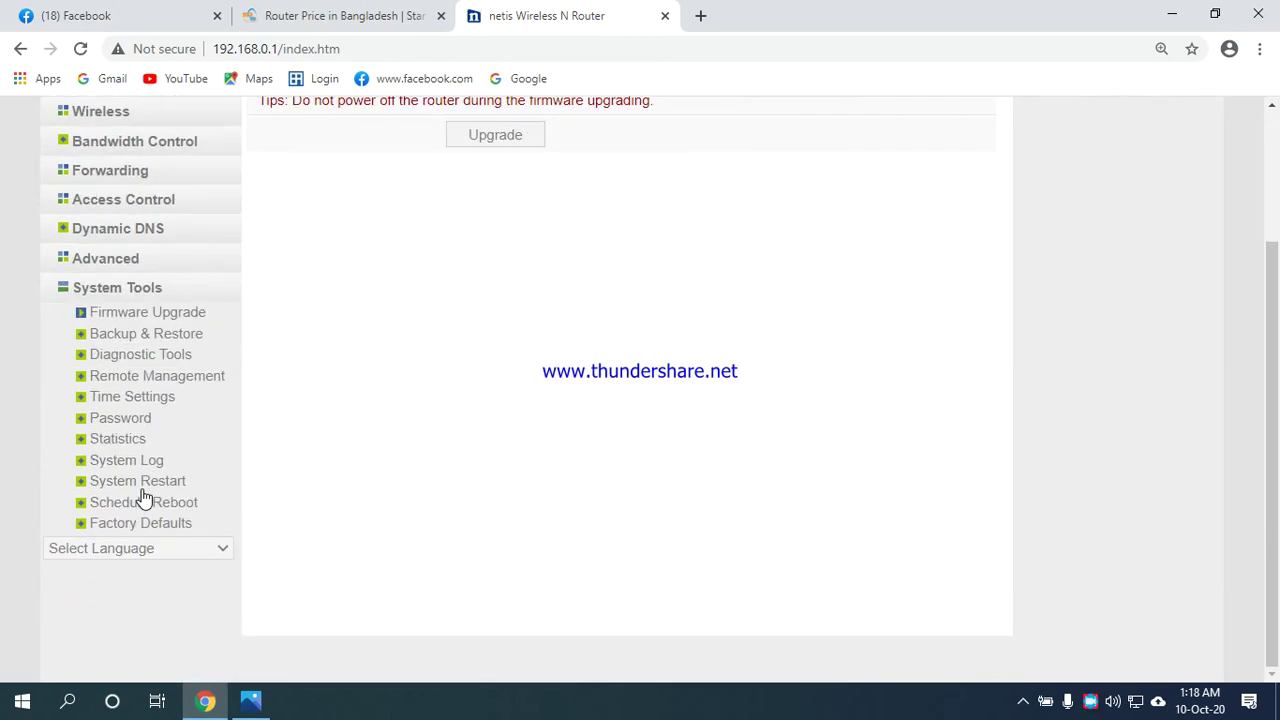
pyautogui.click(120, 335)
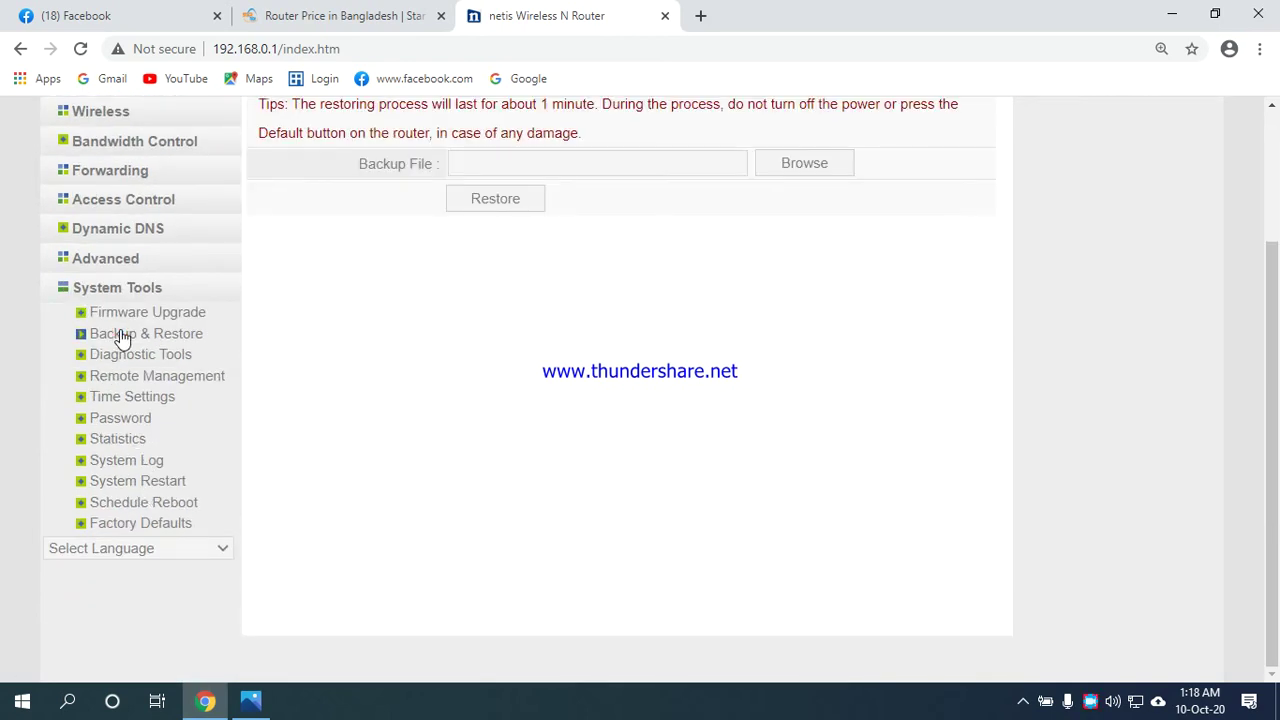
pyautogui.scroll(2, 280, 346)
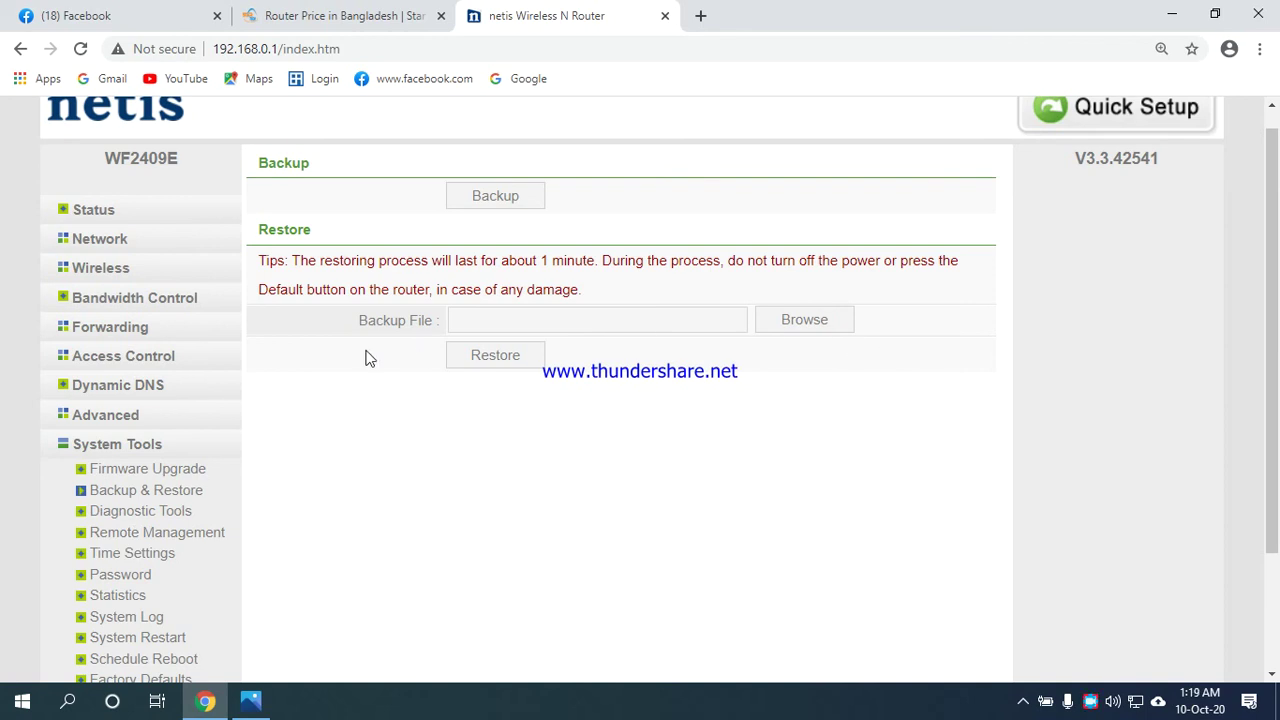
pyautogui.scroll(-2, 253, 363)
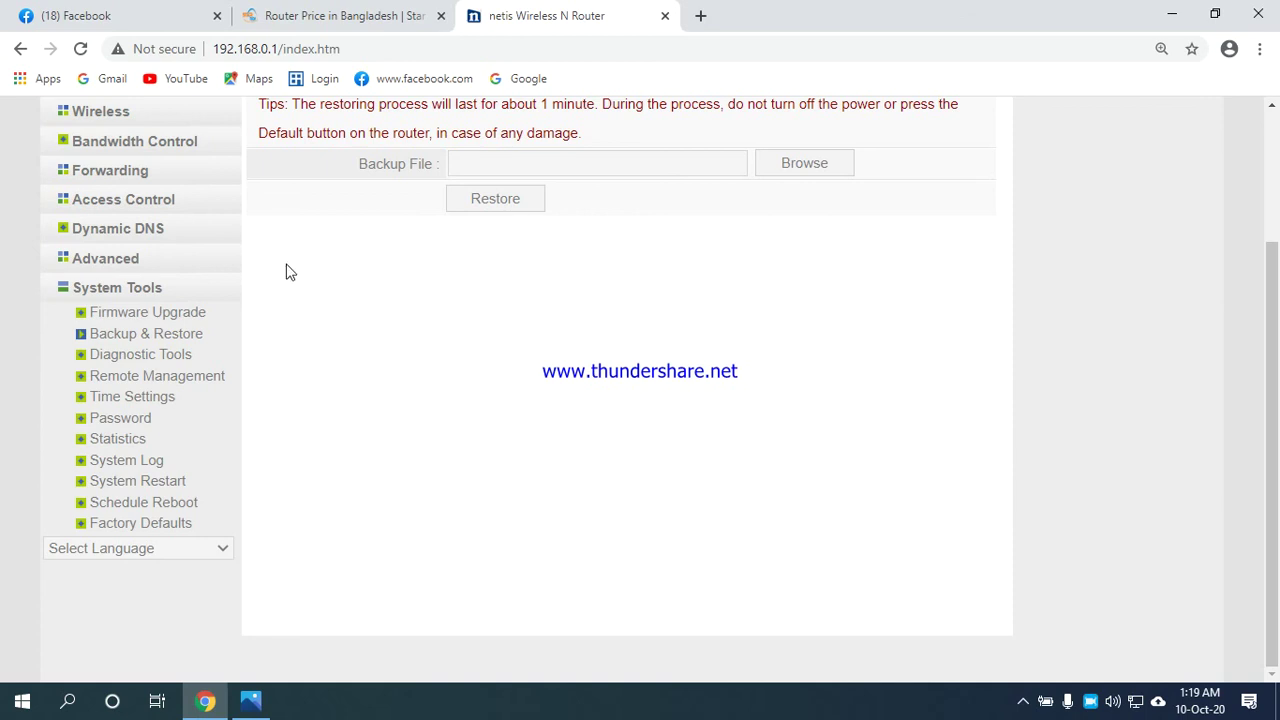
# Review the router's Time Settings and NTP configuration.
pyautogui.click(143, 400)
pyautogui.scroll(2, 512, 186)
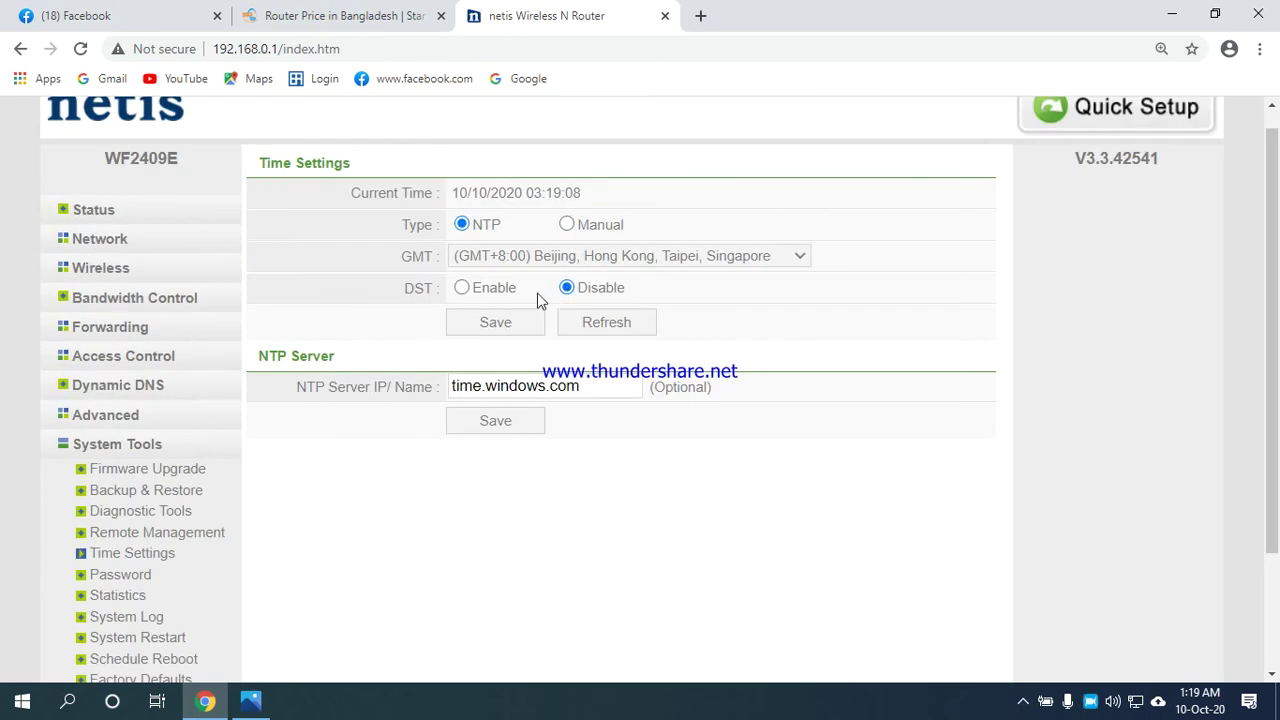
pyautogui.scroll(-2, 590, 272)
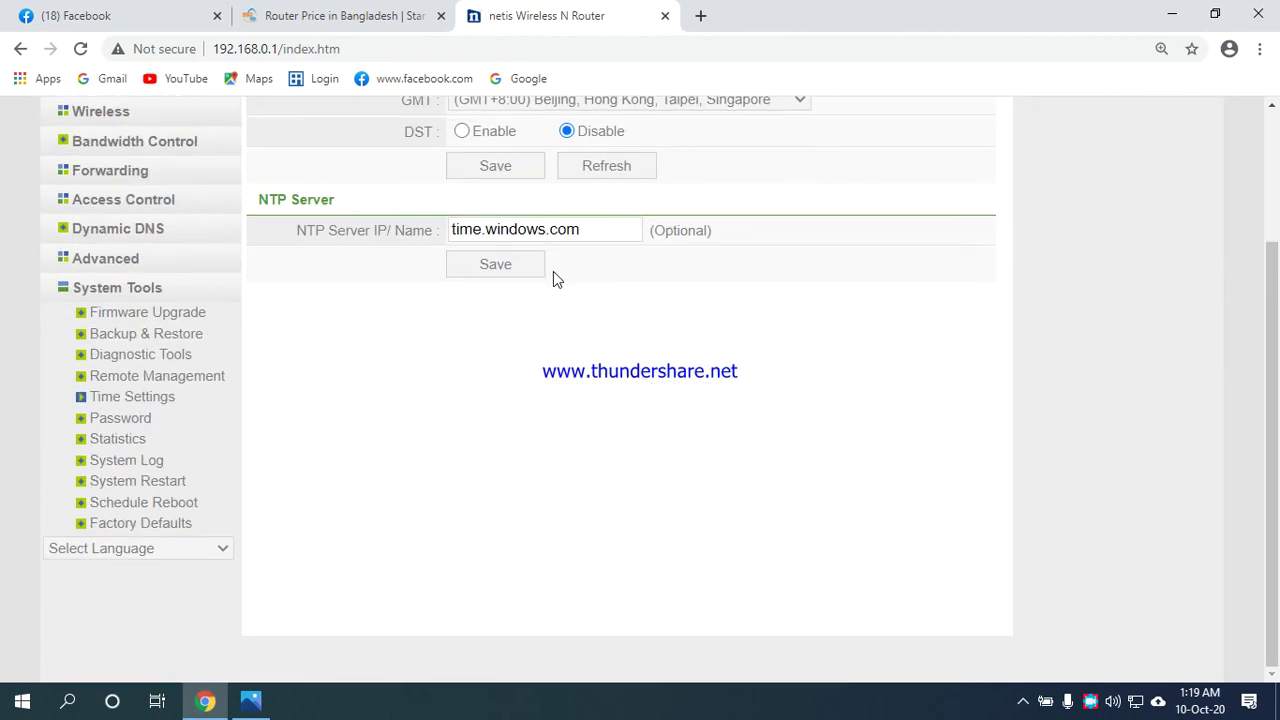
# Check the admin Password page, then go to System Restart.
pyautogui.click(133, 421)
pyautogui.scroll(2, 249, 443)
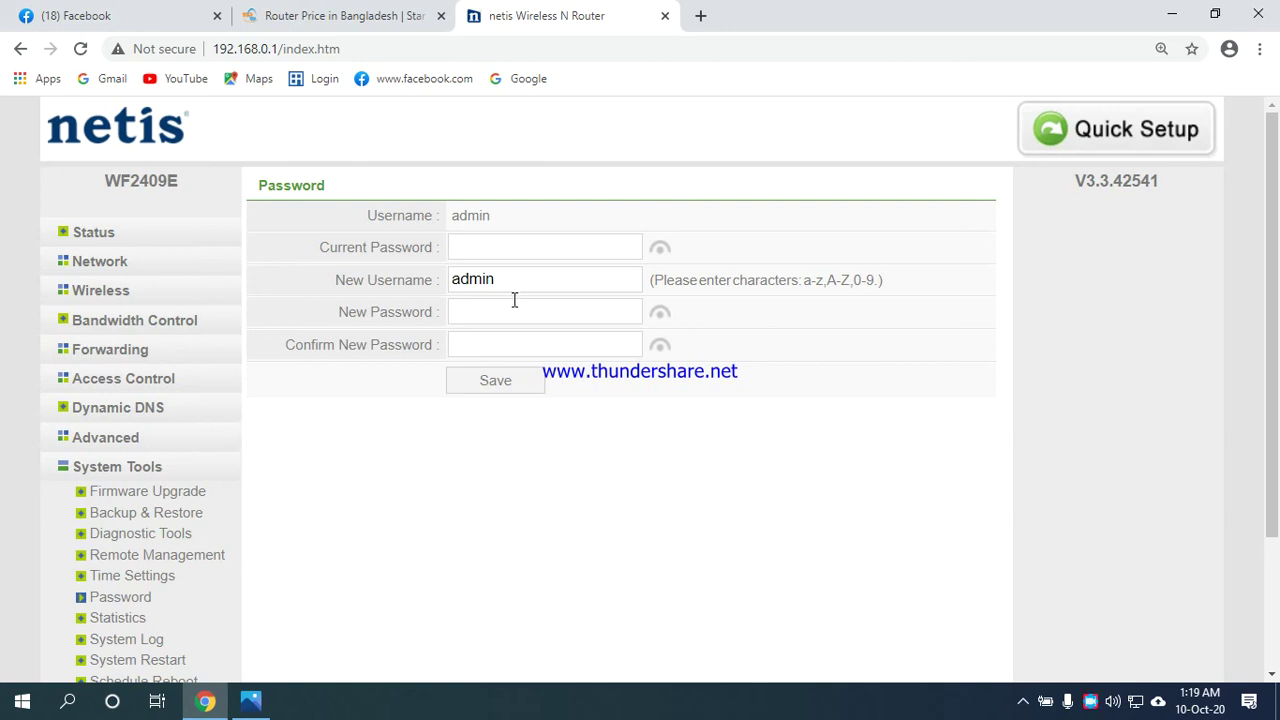
pyautogui.scroll(-3, 514, 300)
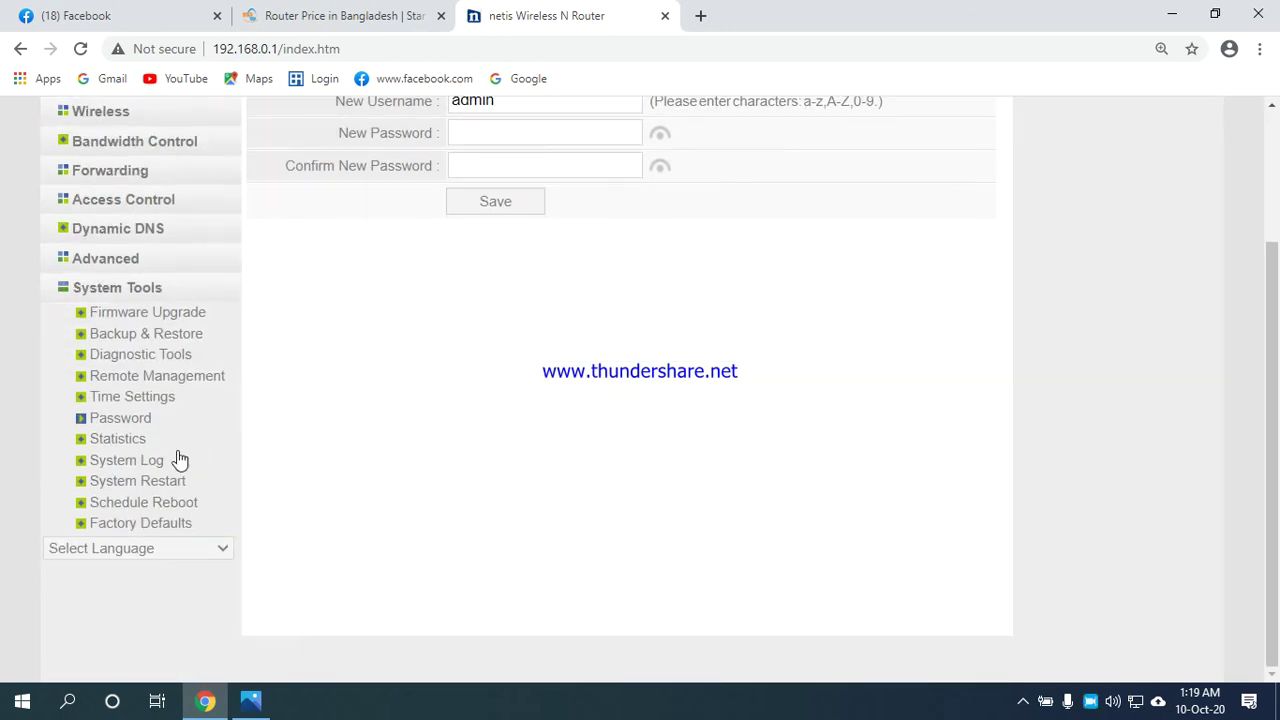
pyautogui.click(140, 481)
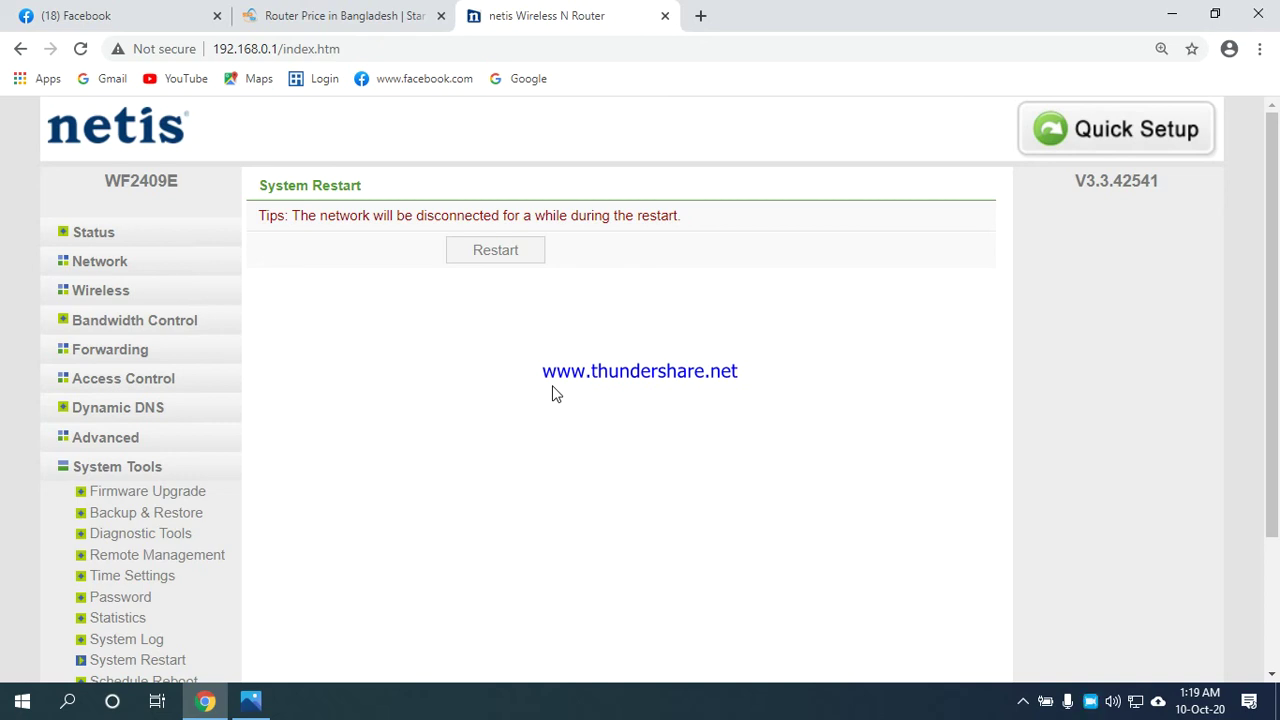
# Show the Schedule Reboot page with its daily 03:00 reboot setting.
pyautogui.scroll(-2, 385, 414)
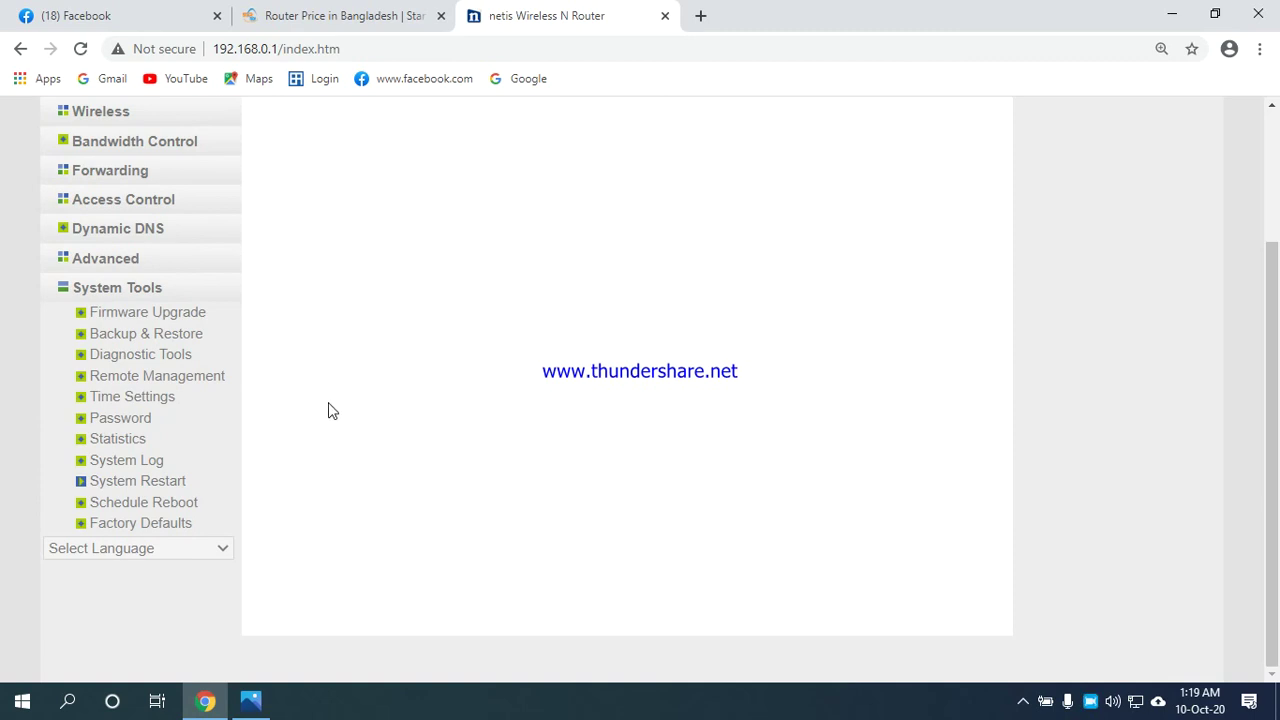
pyautogui.click(127, 510)
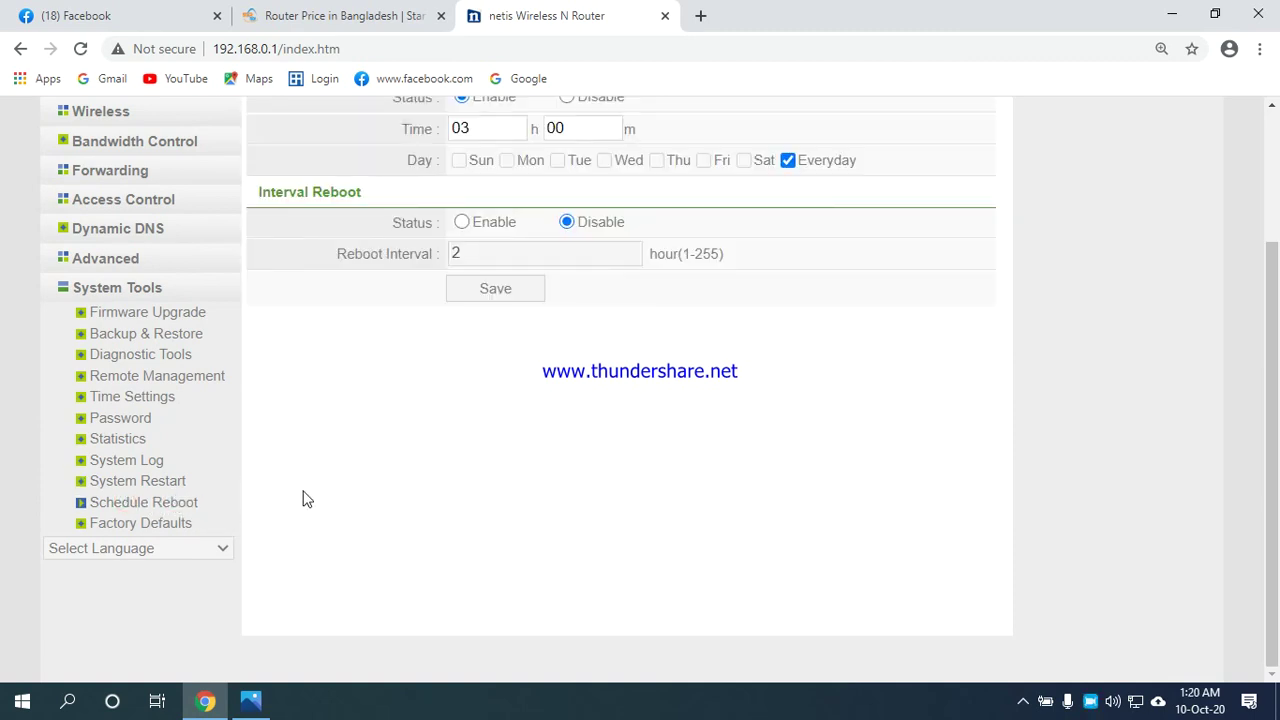
pyautogui.scroll(2, 318, 487)
pyautogui.scroll(-2, 318, 487)
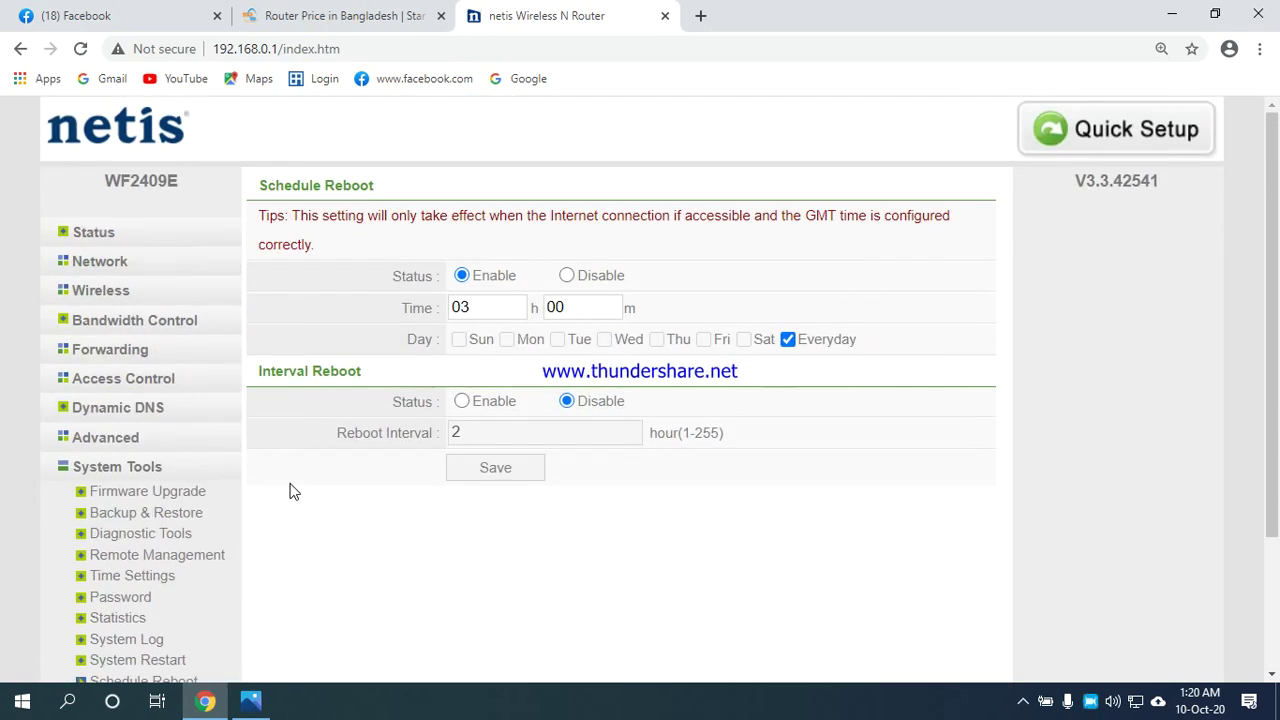
pyautogui.scroll(-2, 293, 491)
pyautogui.scroll(2, 293, 491)
pyautogui.scroll(-2, 194, 206)
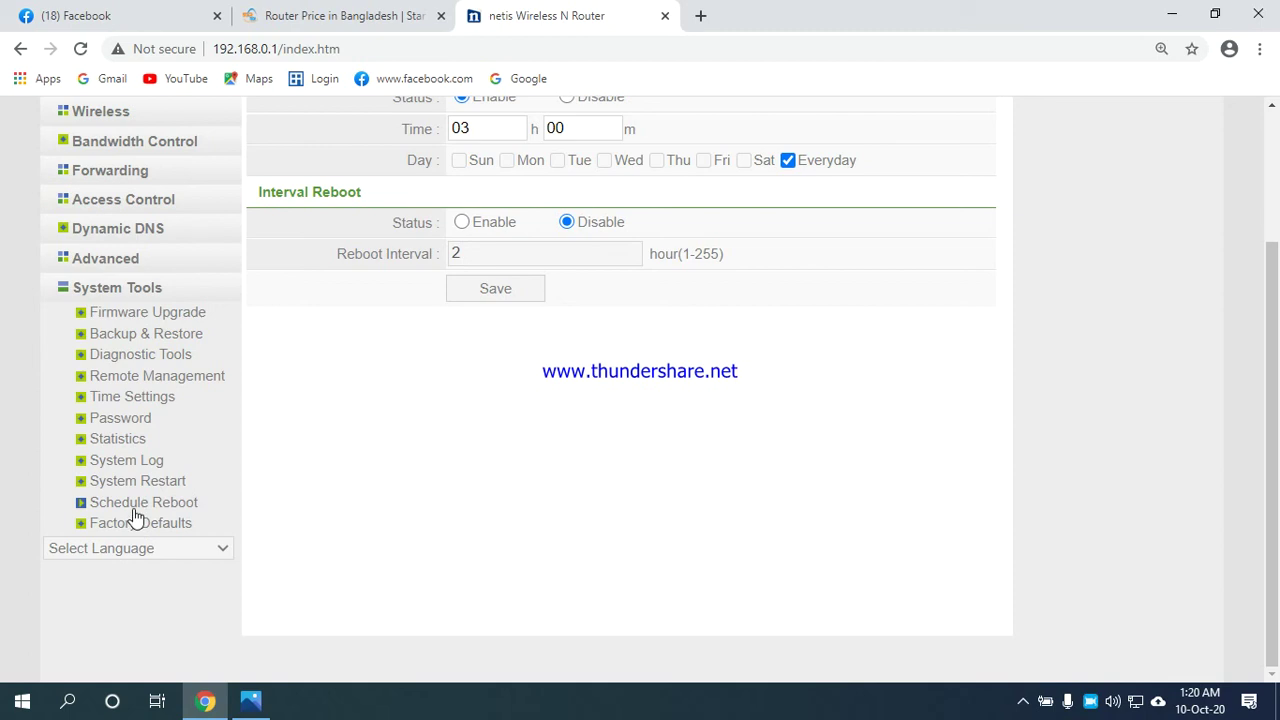
pyautogui.scroll(2, 329, 420)
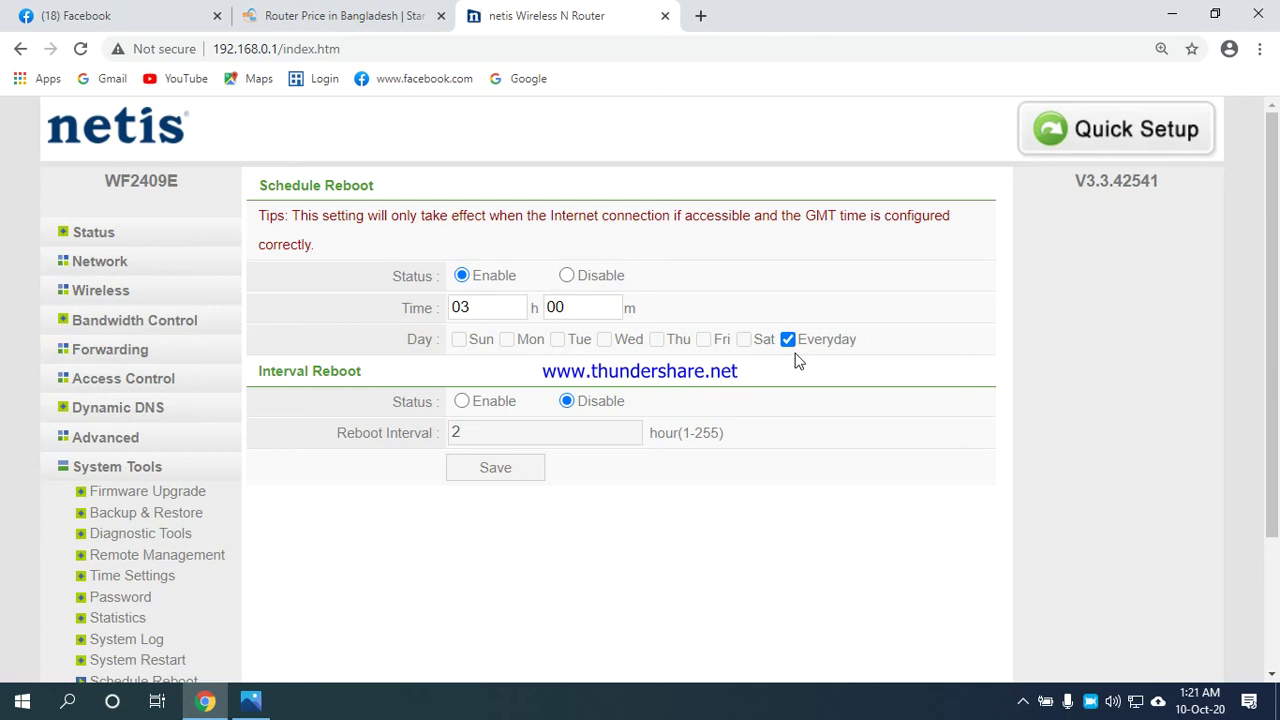
pyautogui.click(456, 341)
pyautogui.click(788, 340)
pyautogui.click(789, 340)
pyautogui.click(789, 340)
pyautogui.click(557, 341)
pyautogui.click(657, 341)
pyautogui.click(459, 340)
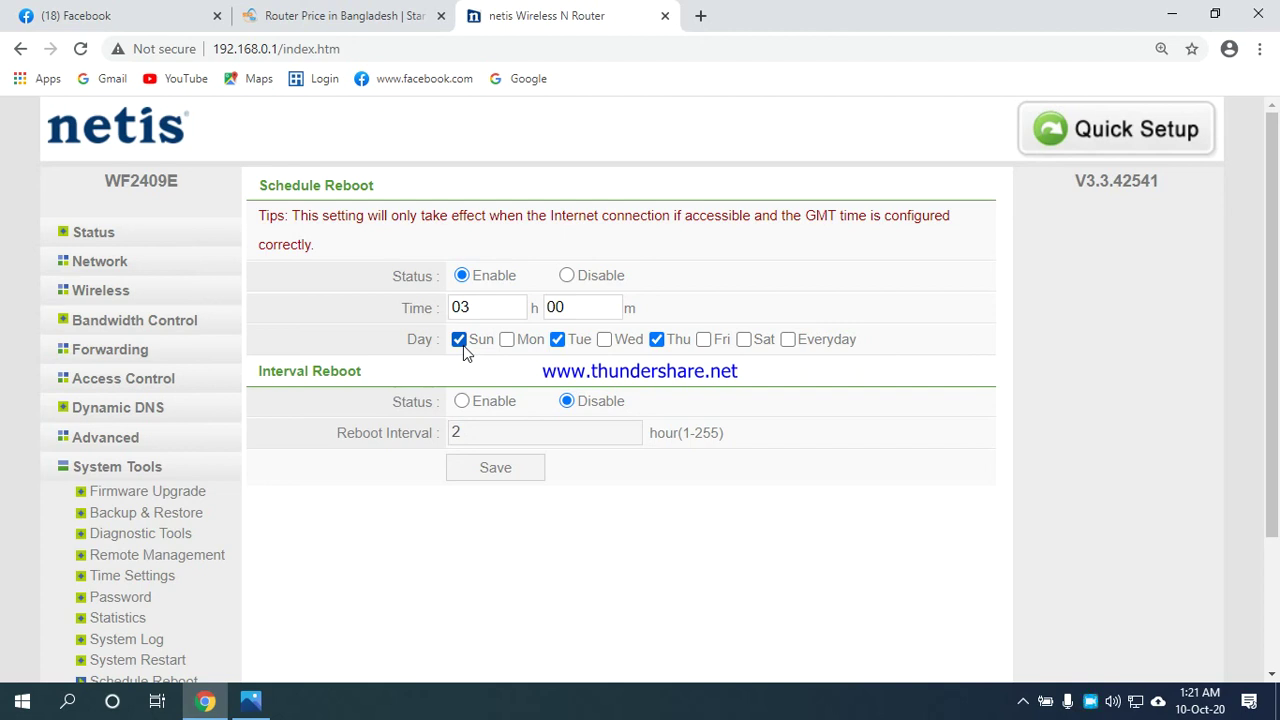
pyautogui.click(787, 340)
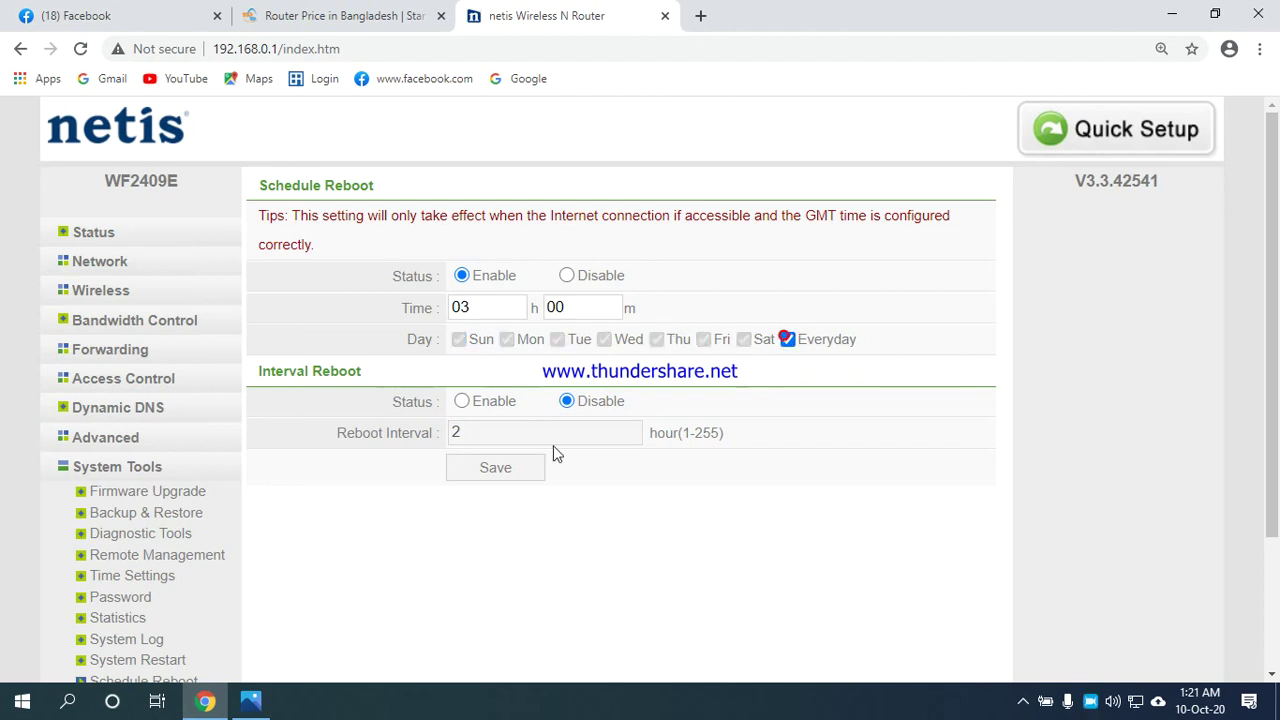
pyautogui.scroll(-2, 322, 458)
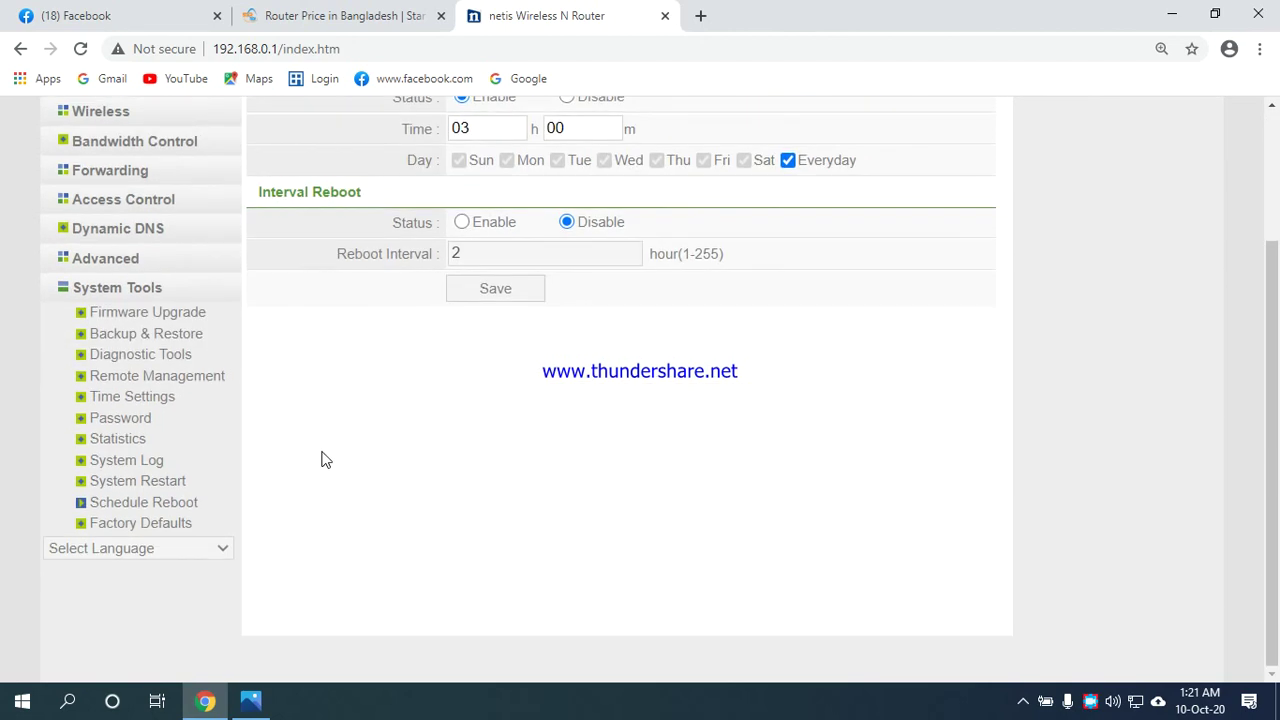
# View the Factory Defaults page without restoring, then return to the Status overview.
pyautogui.click(135, 524)
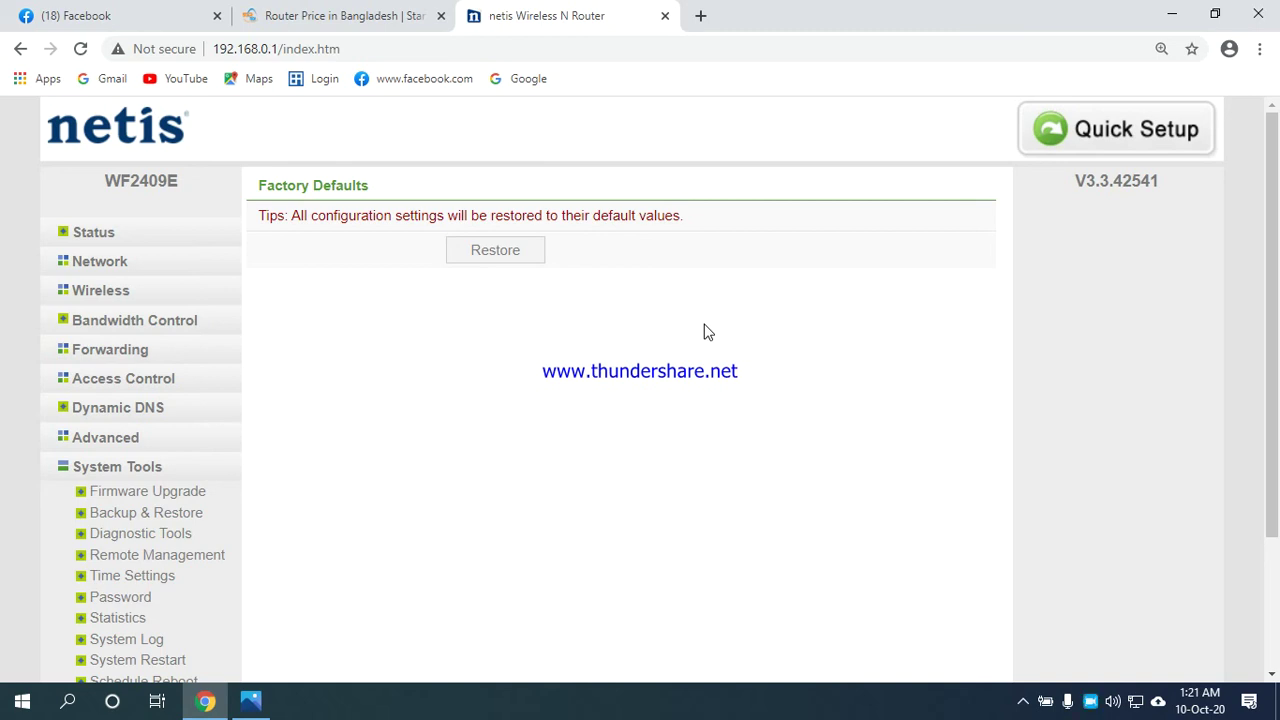
pyautogui.scroll(-2, 323, 337)
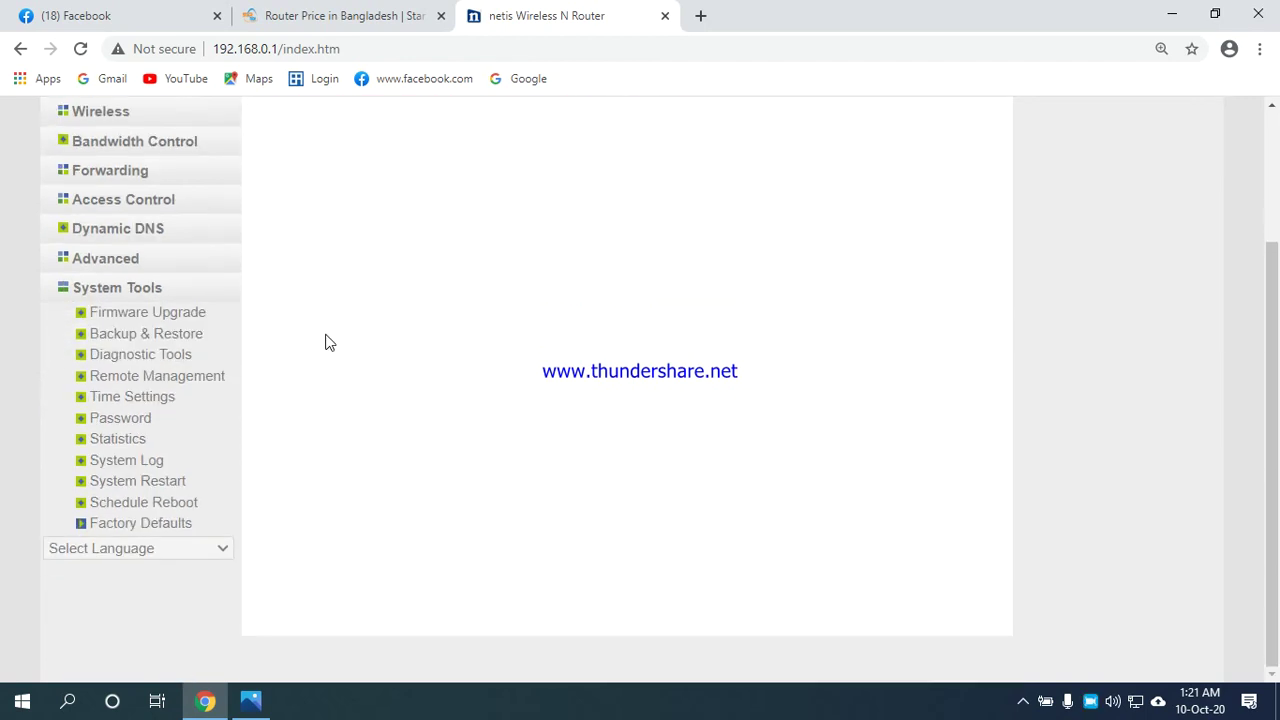
pyautogui.scroll(2, 342, 353)
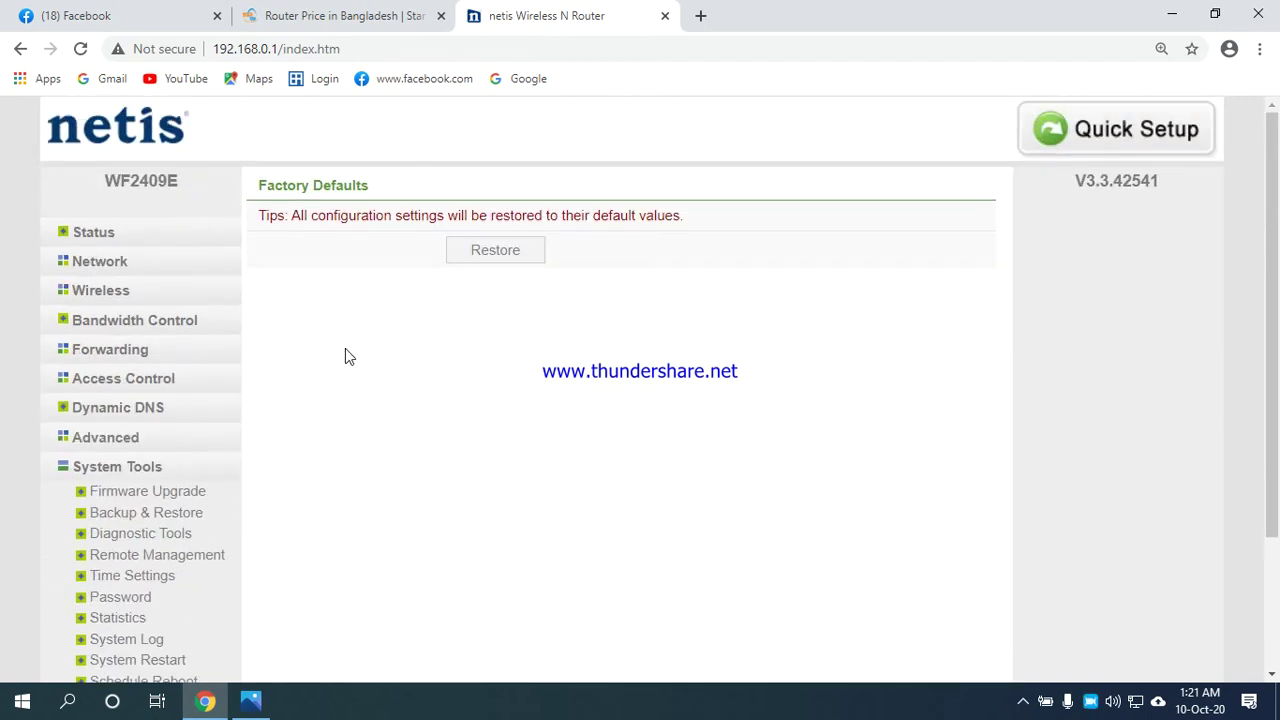
pyautogui.click(100, 232)
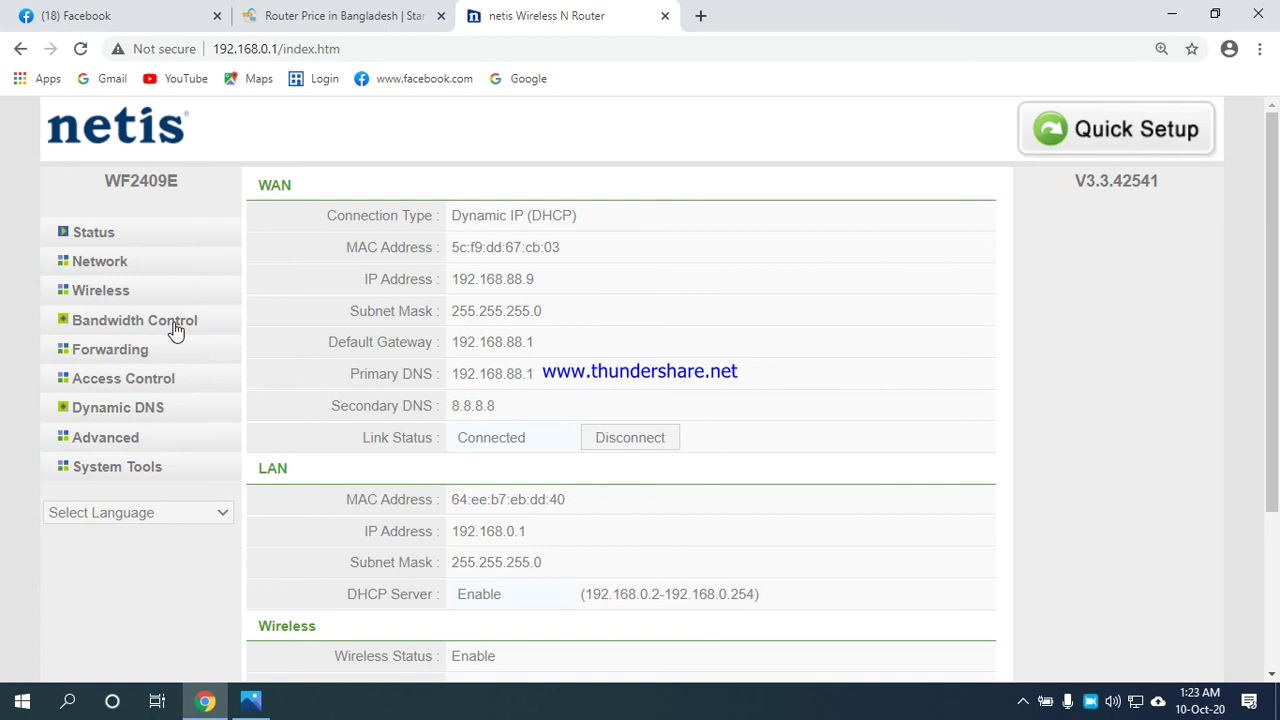
pyautogui.click(99, 290)
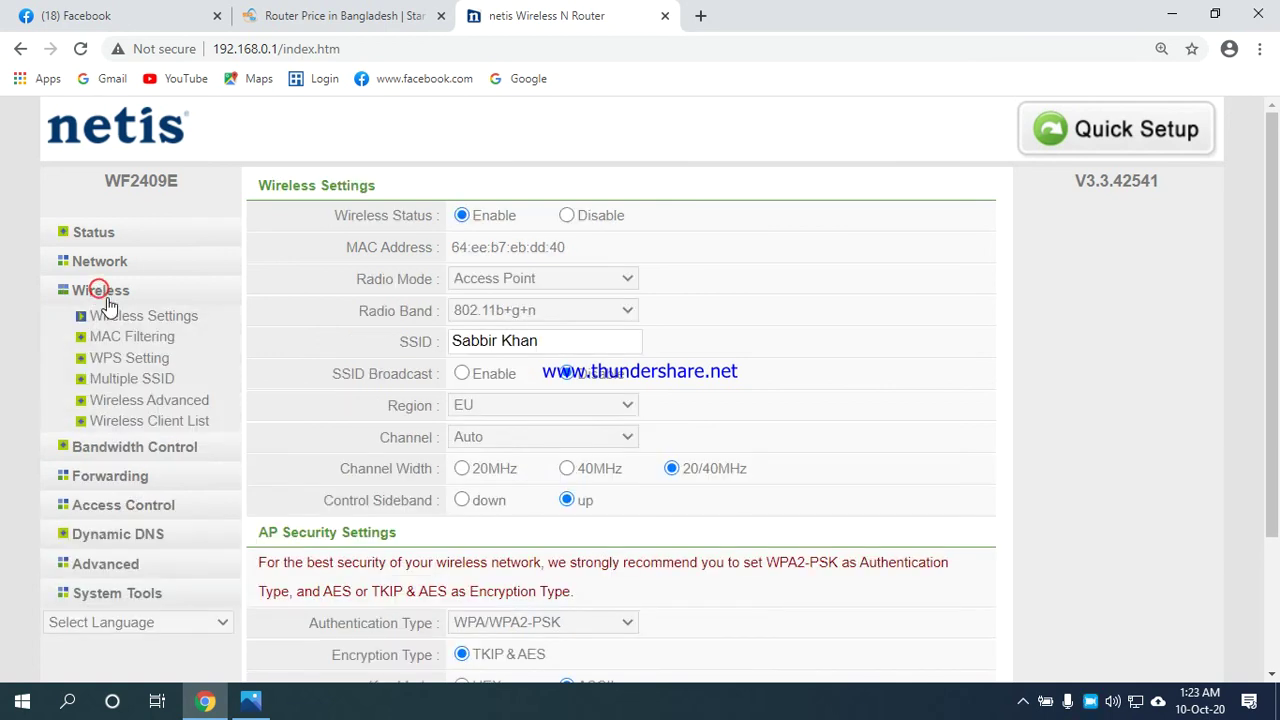
pyautogui.click(131, 379)
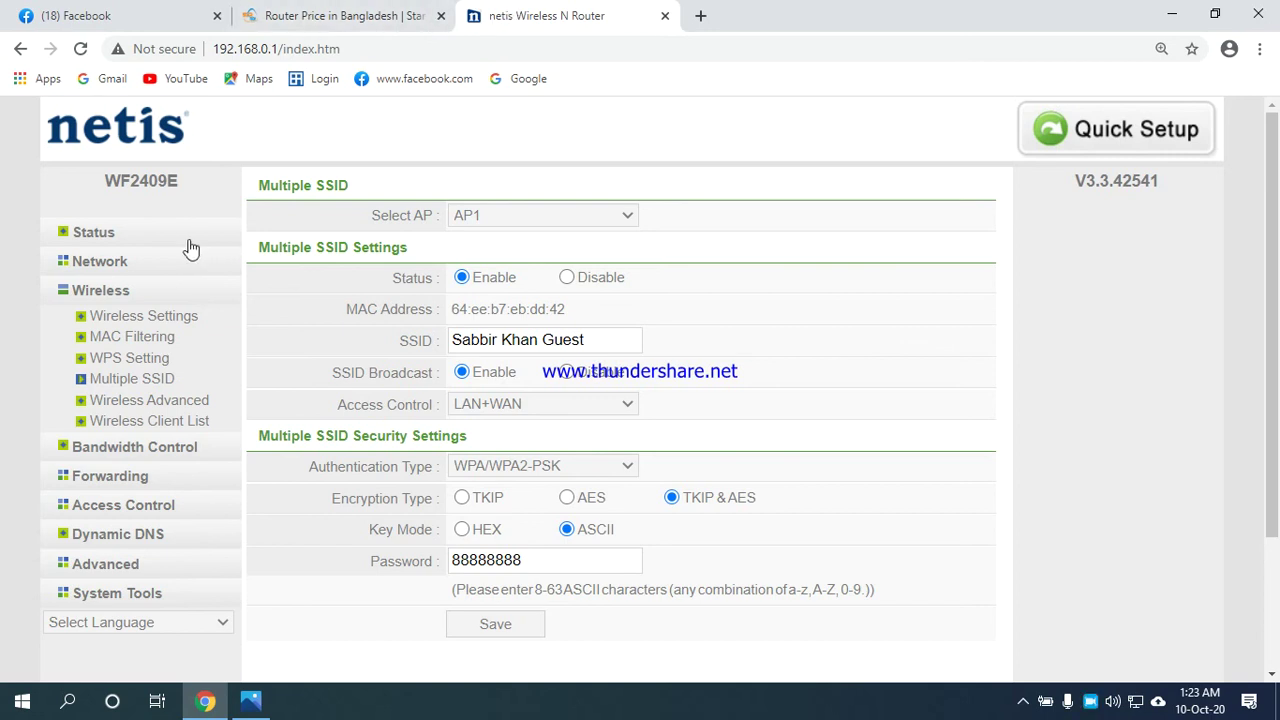
pyautogui.click(103, 238)
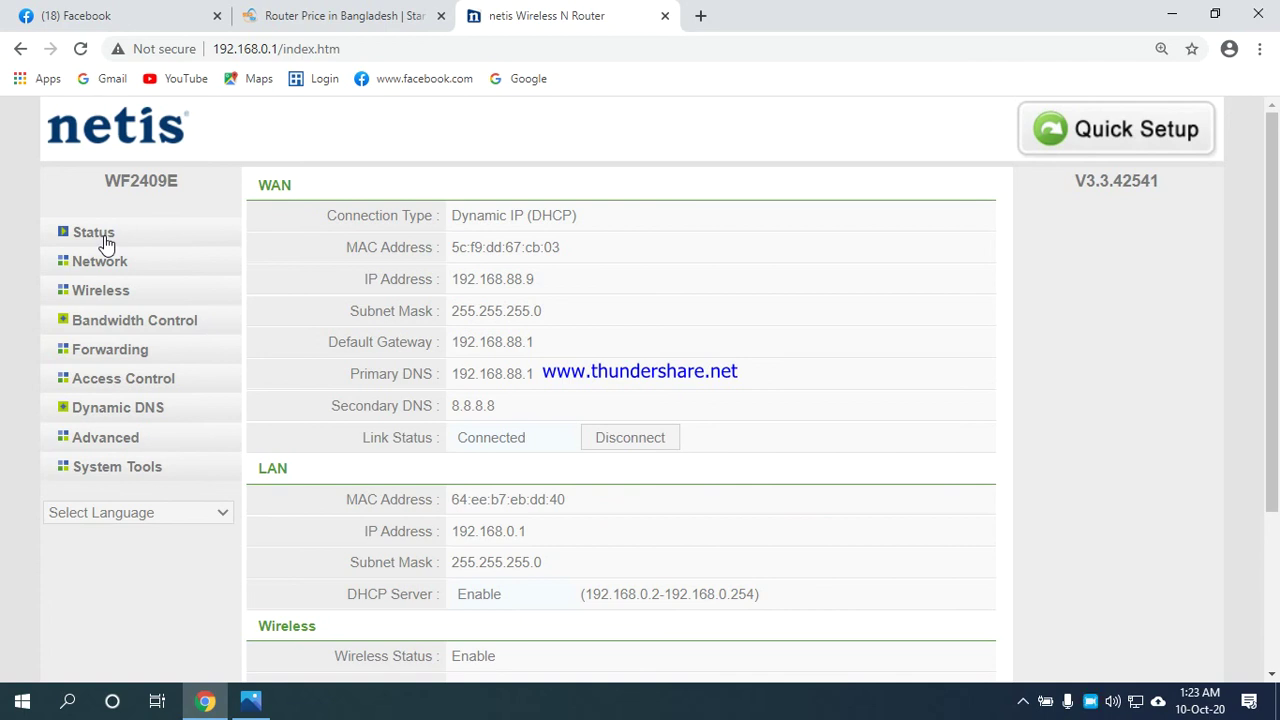
pyautogui.scroll(-3, 537, 194)
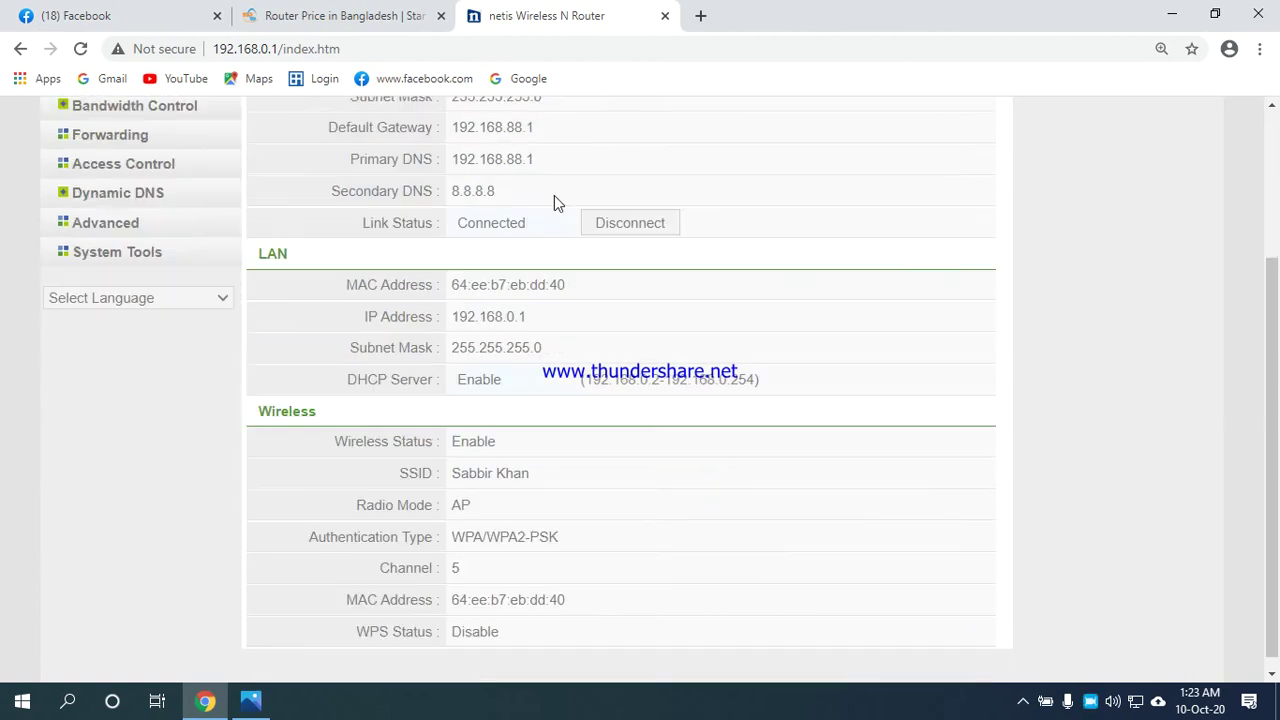
pyautogui.scroll(3, 845, 393)
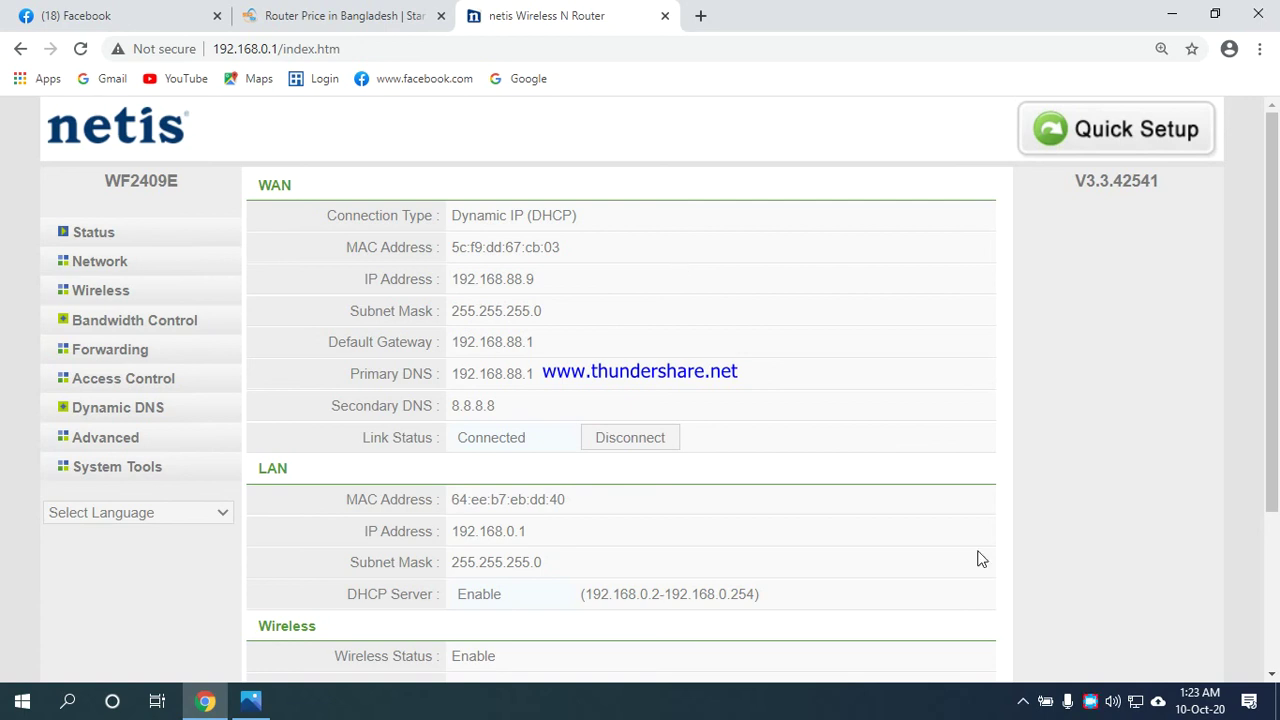
pyautogui.rightClick(1093, 703)
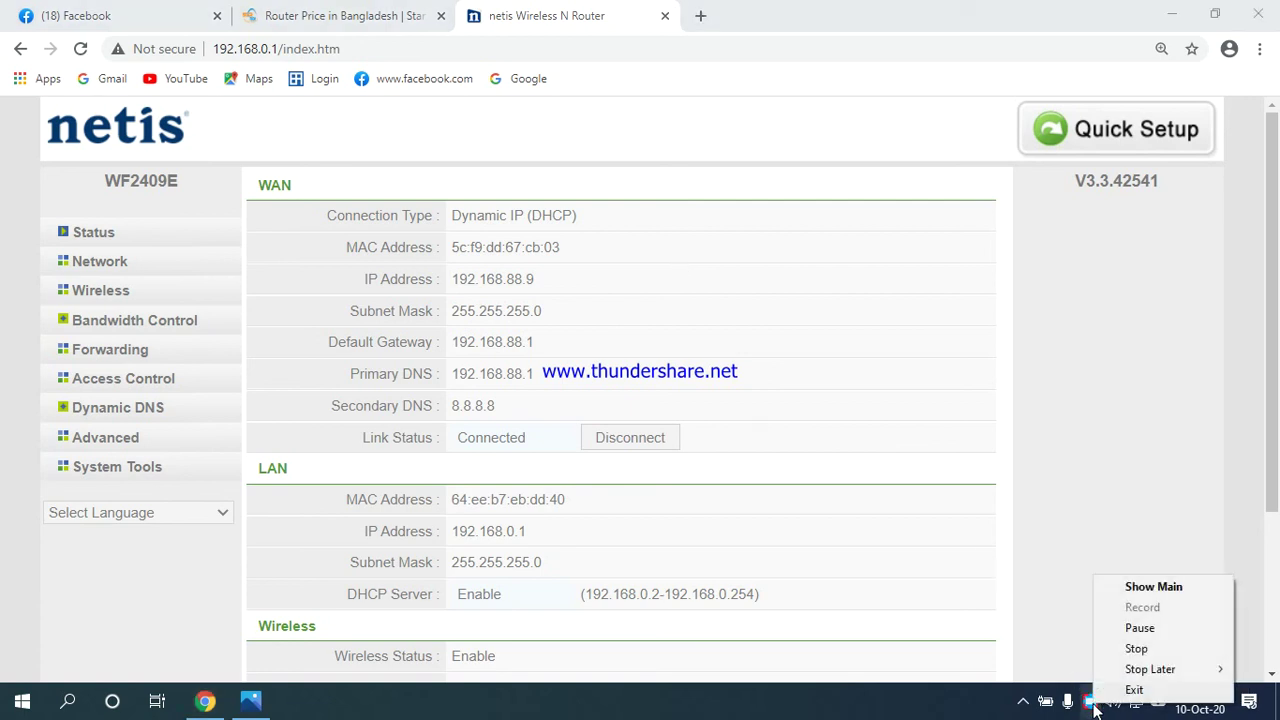